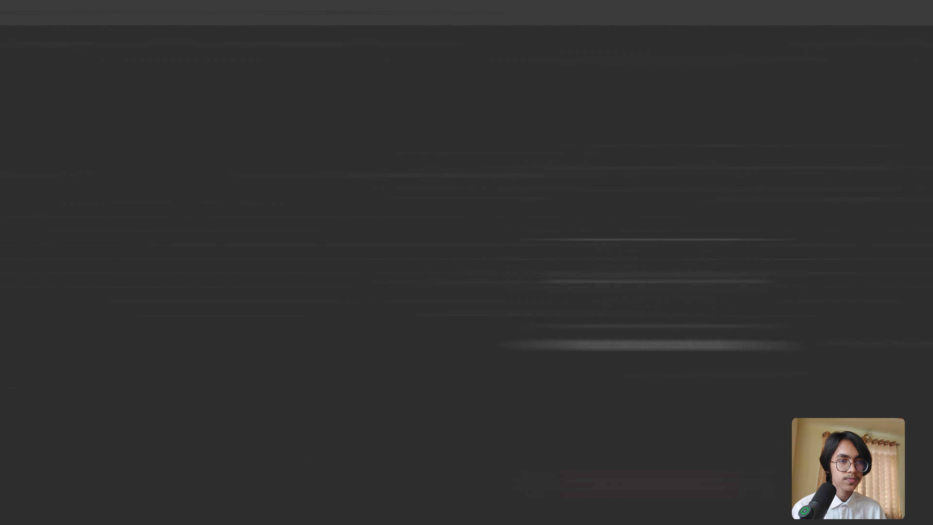
# - Add a Gmail 'On message received' trigger as the first workflow step and start creating a new credential for it
pyautogui.click(483, 286)
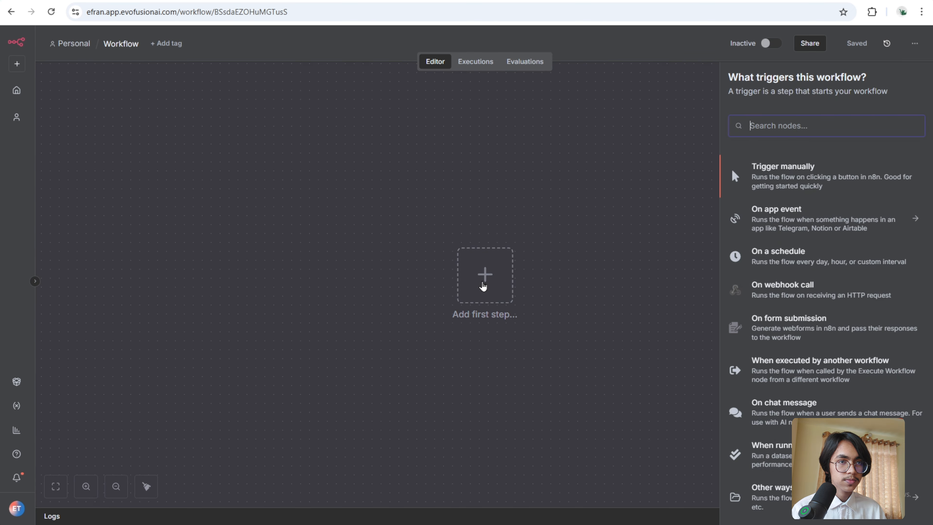
pyautogui.write('gmail')
pyautogui.click(774, 166)
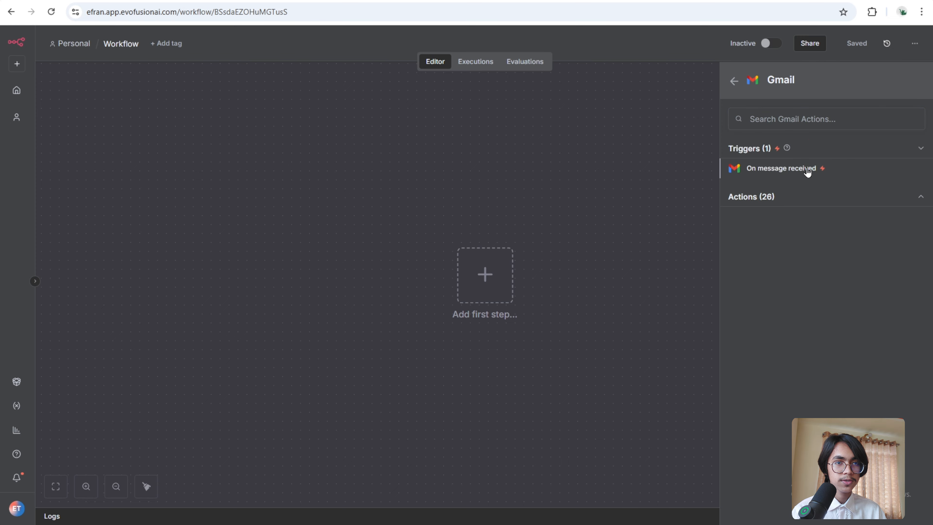
pyautogui.click(807, 170)
pyautogui.click(372, 116)
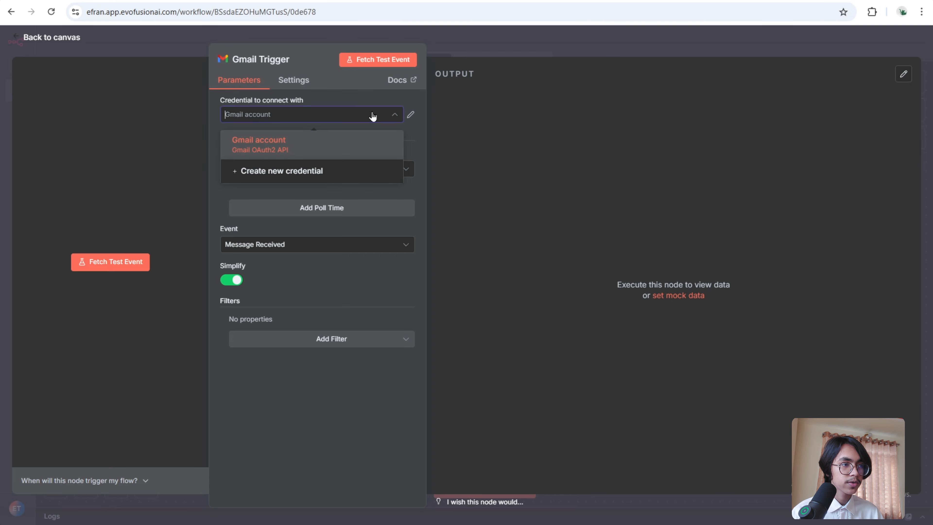
pyautogui.click(347, 171)
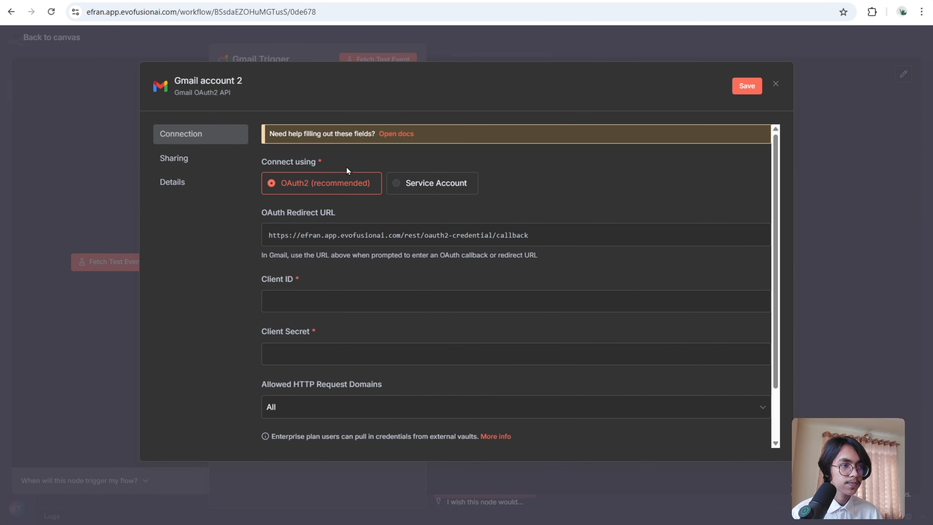
# - Open the credential's help documentation and follow its Google Cloud link to the Cloud Console
pyautogui.click(396, 135)
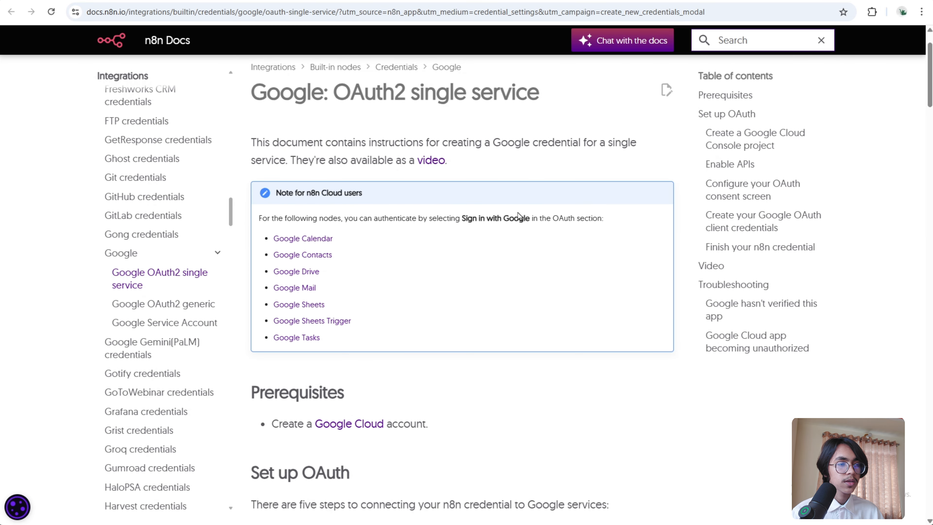
pyautogui.click(356, 424)
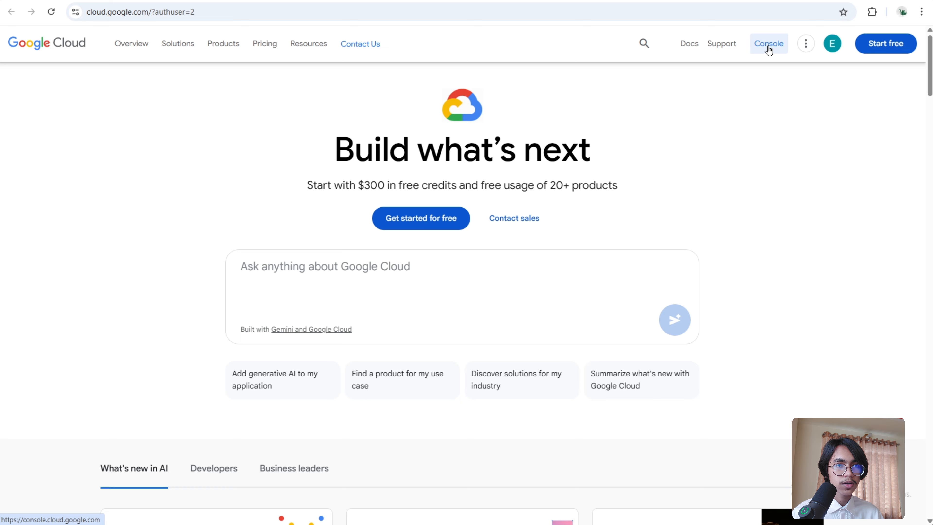
pyautogui.click(769, 50)
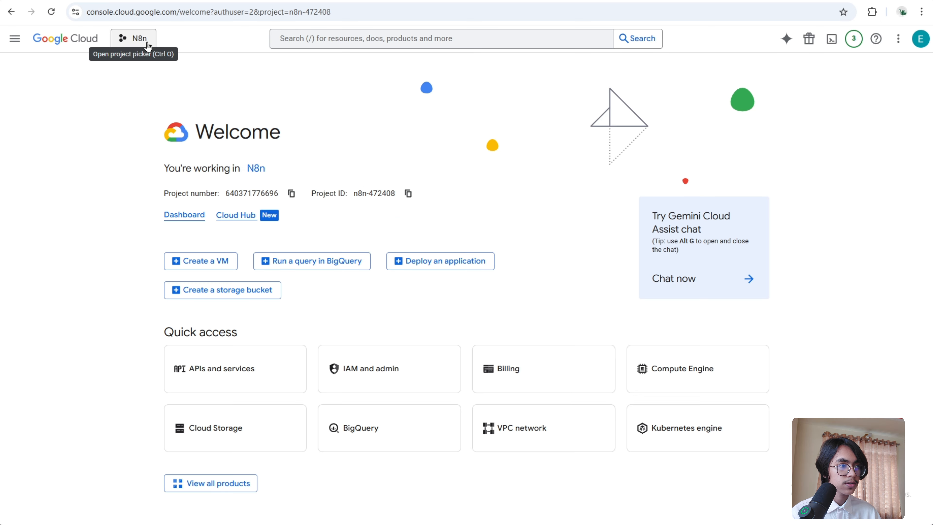
# - Create a new Google Cloud project named Demo
pyautogui.click(148, 47)
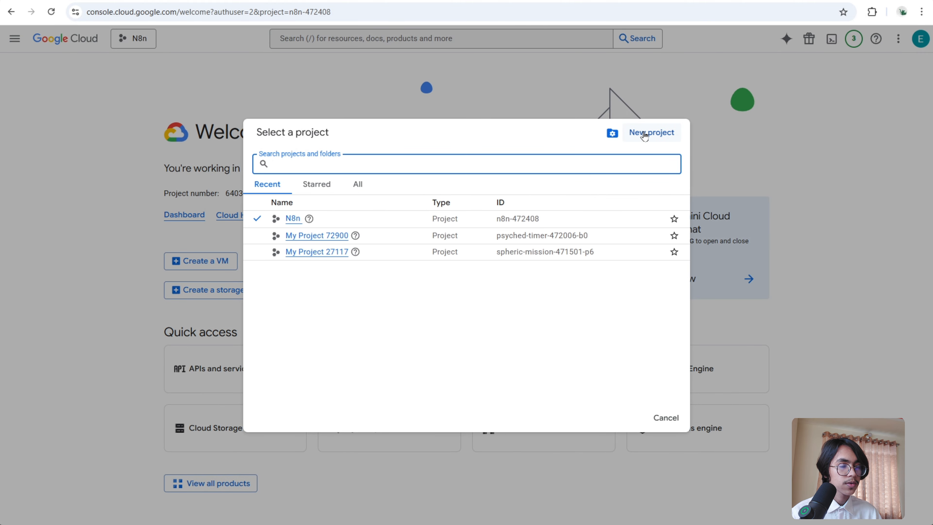
pyautogui.click(645, 137)
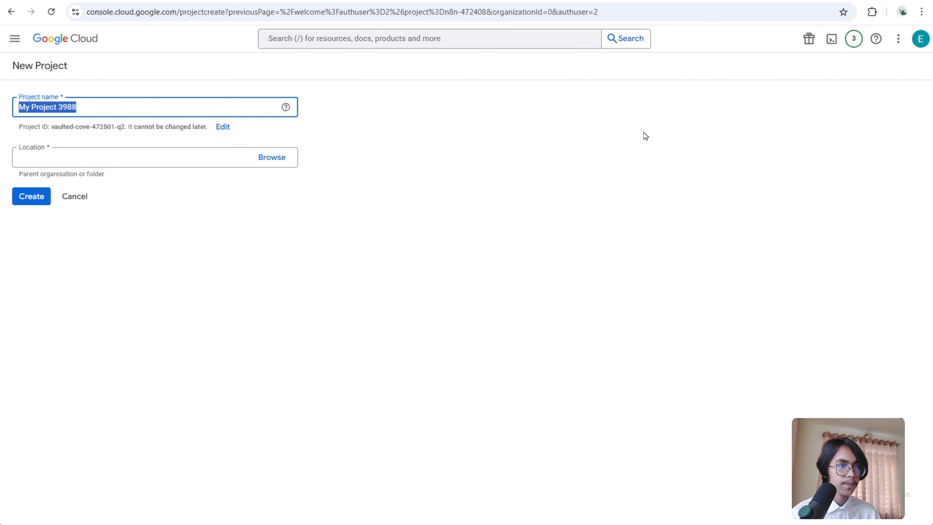
pyautogui.click(167, 171)
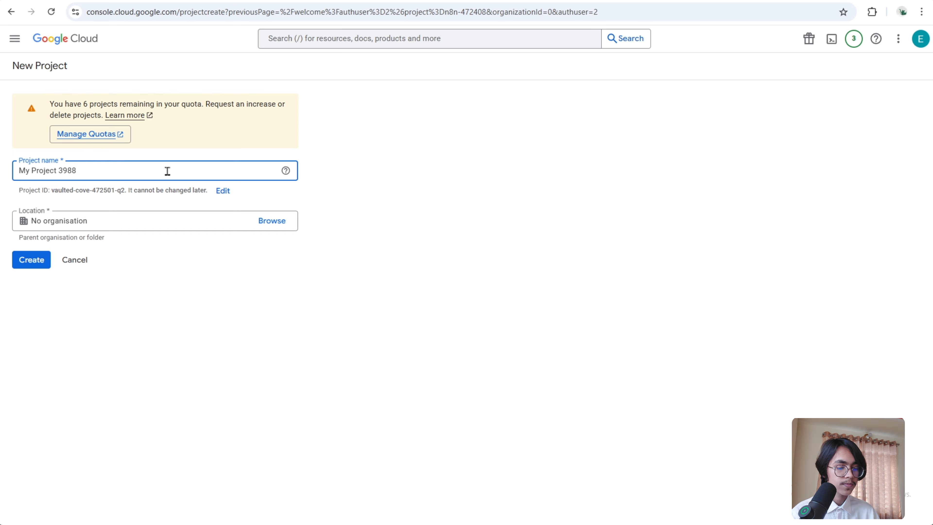
pyautogui.press('BackSpace')
pyautogui.press('BackSpace')
pyautogui.press('BackSpace')
pyautogui.press('BackSpace')
pyautogui.press('BackSpace')
pyautogui.press('BackSpace')
pyautogui.press('BackSpace')
pyautogui.press('BackSpace')
pyautogui.press('BackSpace')
pyautogui.press('BackSpace')
pyautogui.press('BackSpace')
pyautogui.press('BackSpace')
pyautogui.press('BackSpace')
pyautogui.press('BackSpace')
pyautogui.press('BackSpace')
pyautogui.write('Demo')
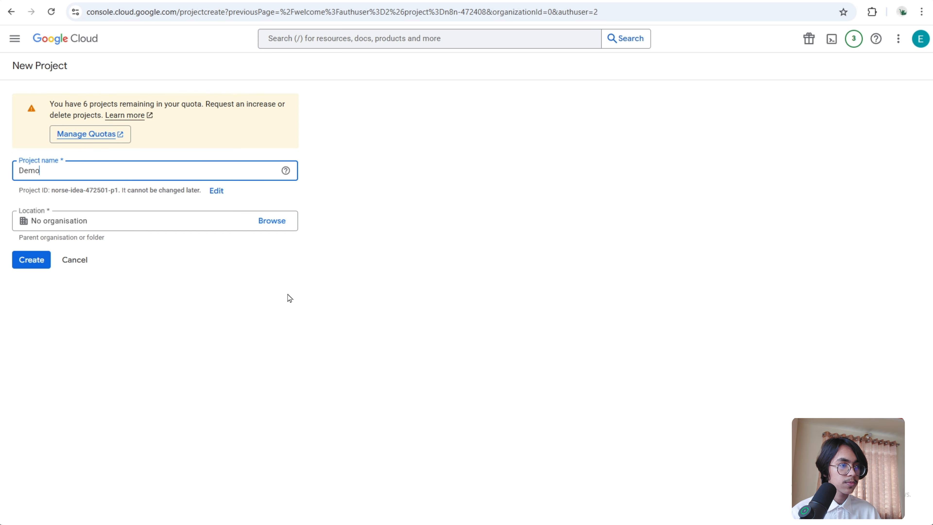
pyautogui.click(32, 261)
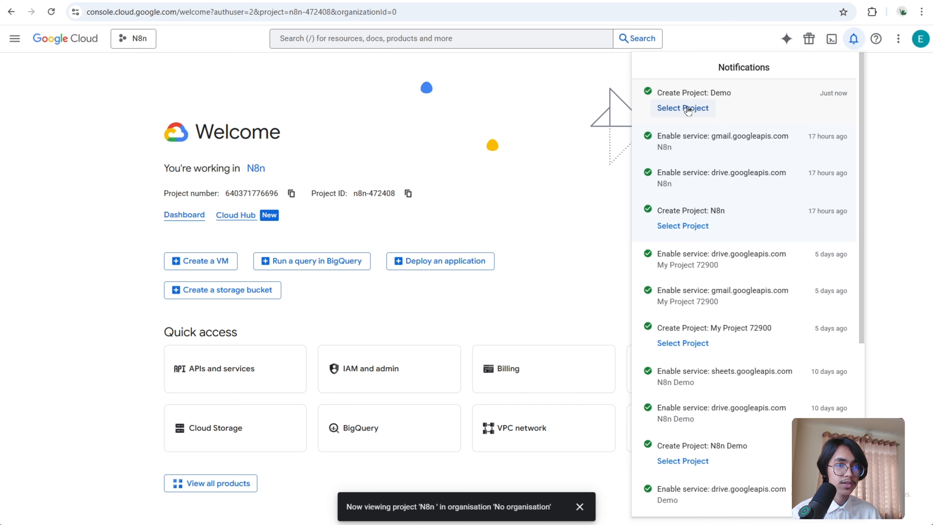
# - Switch to the Demo project and open its Enabled APIs and services page
pyautogui.click(686, 109)
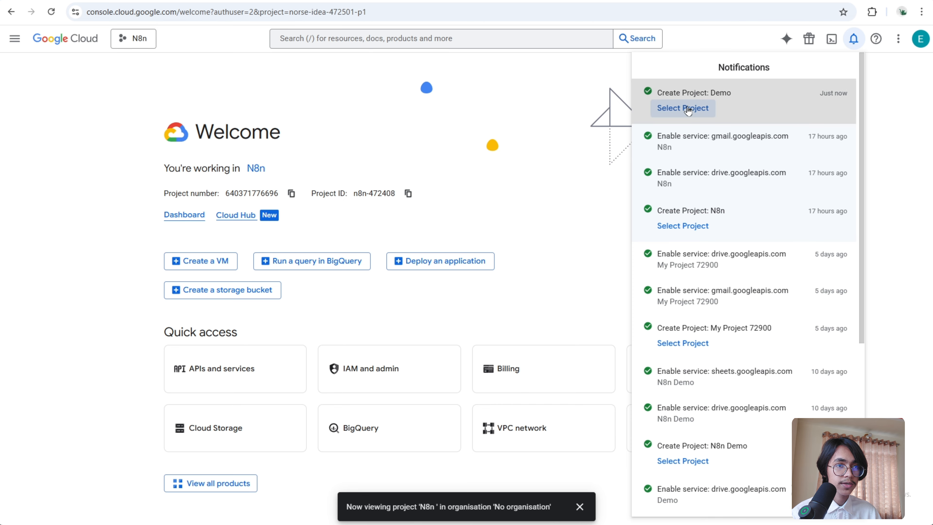
pyautogui.click(15, 40)
pyautogui.click(14, 40)
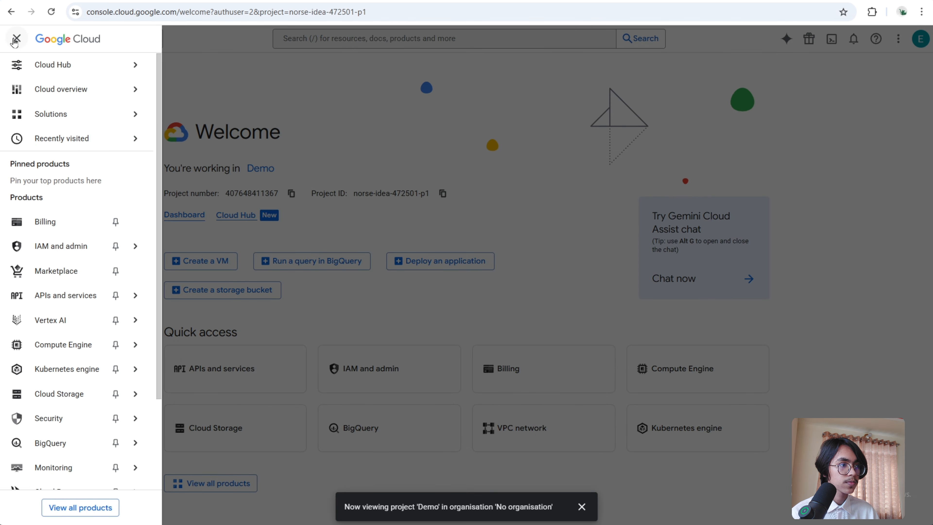
pyautogui.moveTo(74, 296)
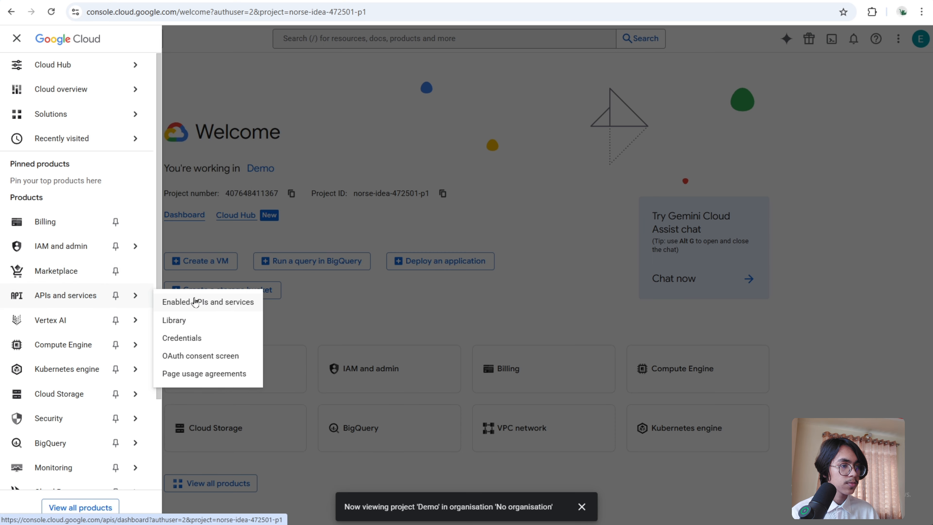
pyautogui.click(219, 304)
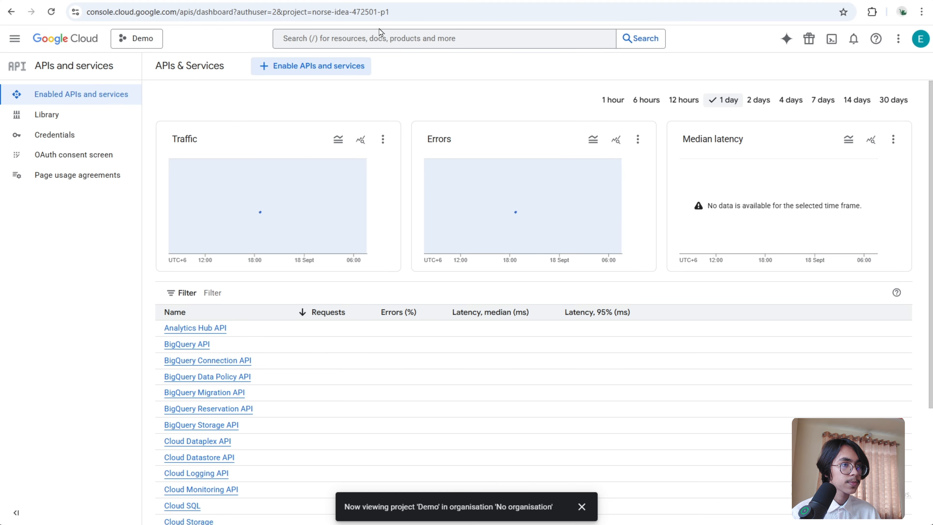
# - Search for the Gmail API and enable it for the project
pyautogui.click(359, 40)
pyautogui.write('gmail api')
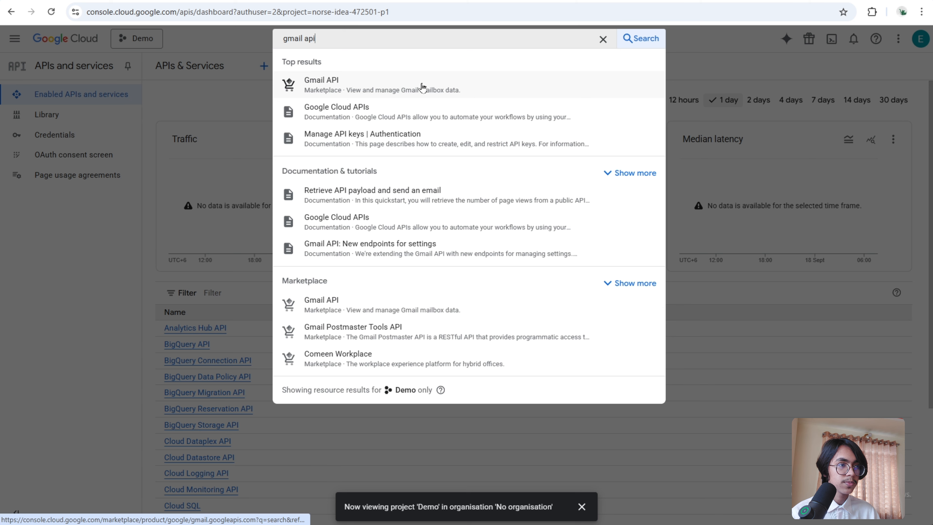
pyautogui.click(422, 87)
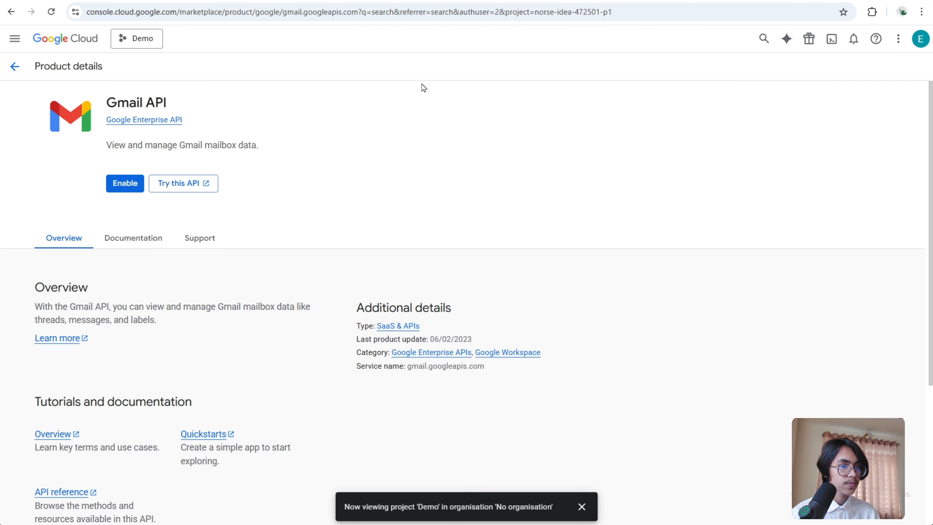
pyautogui.click(125, 188)
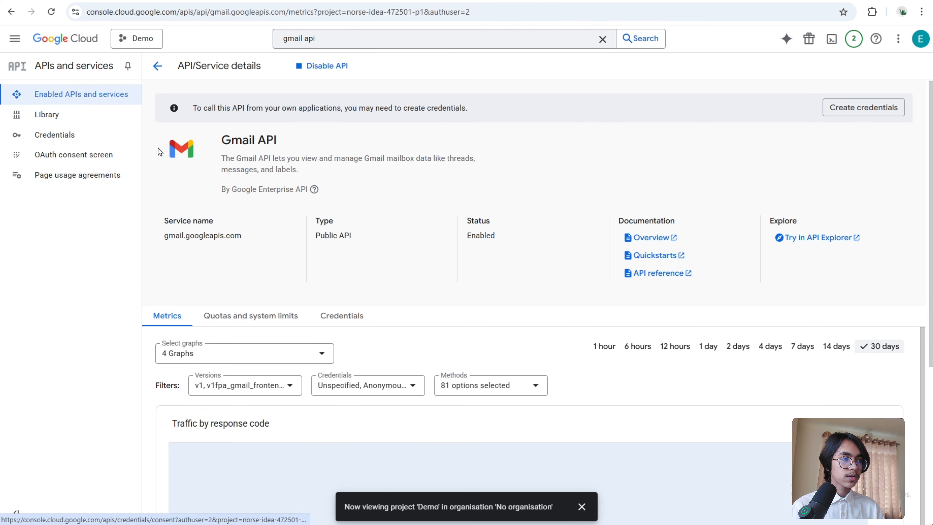
# - Open the OAuth consent screen setup and enter N8n as the app name
pyautogui.click(112, 159)
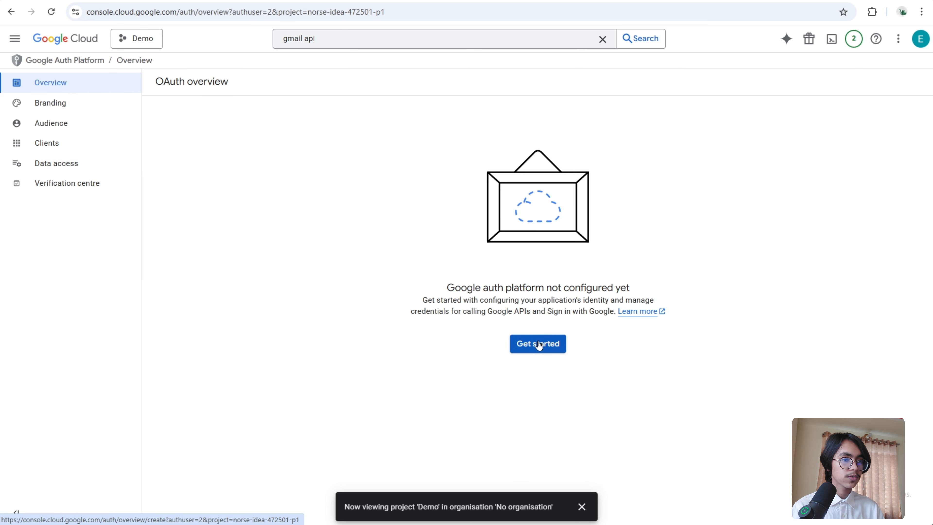
pyautogui.click(539, 344)
pyautogui.click(273, 151)
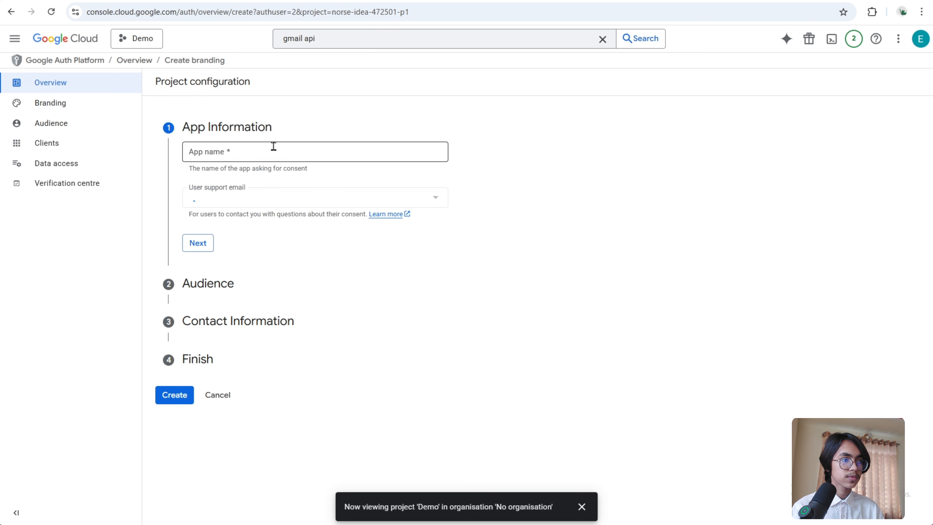
pyautogui.write('N8n')
# - Choose the account's e-mail as the user support email and continue to the audience section
pyautogui.click(595, 149)
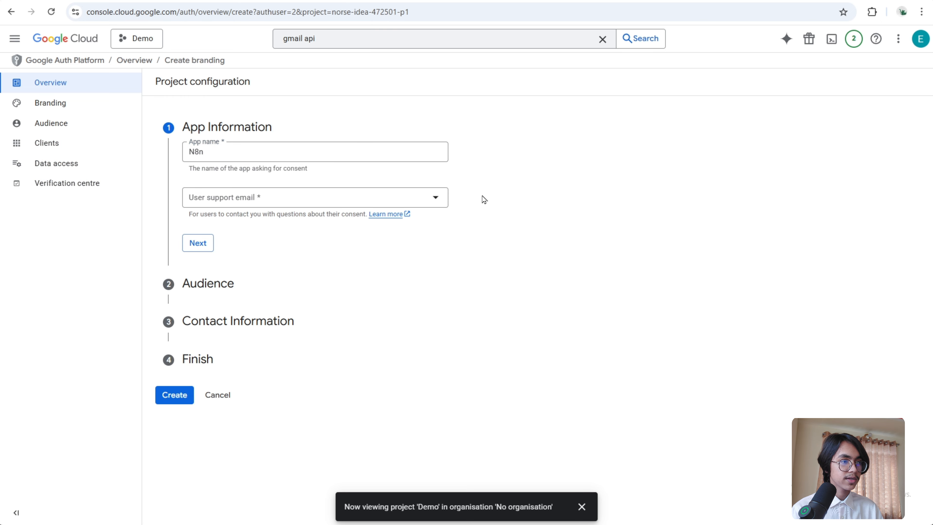
pyautogui.click(407, 199)
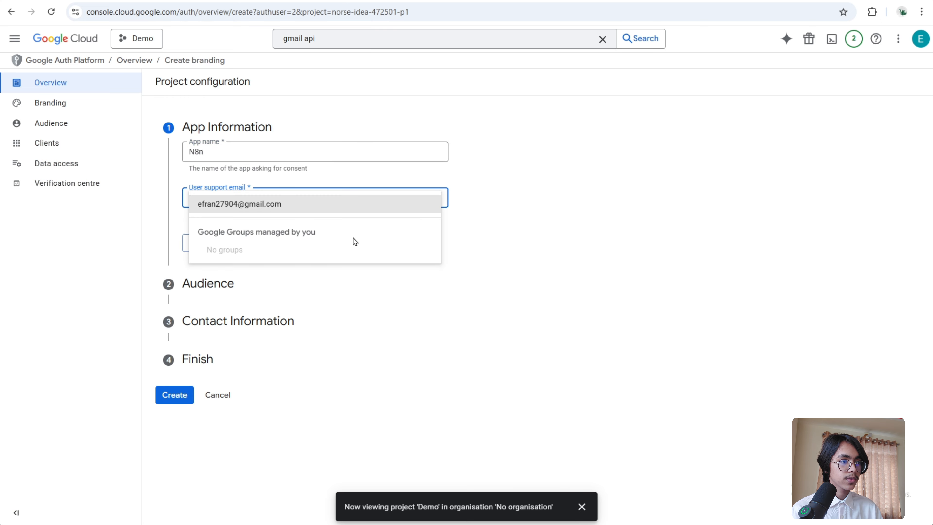
pyautogui.click(362, 208)
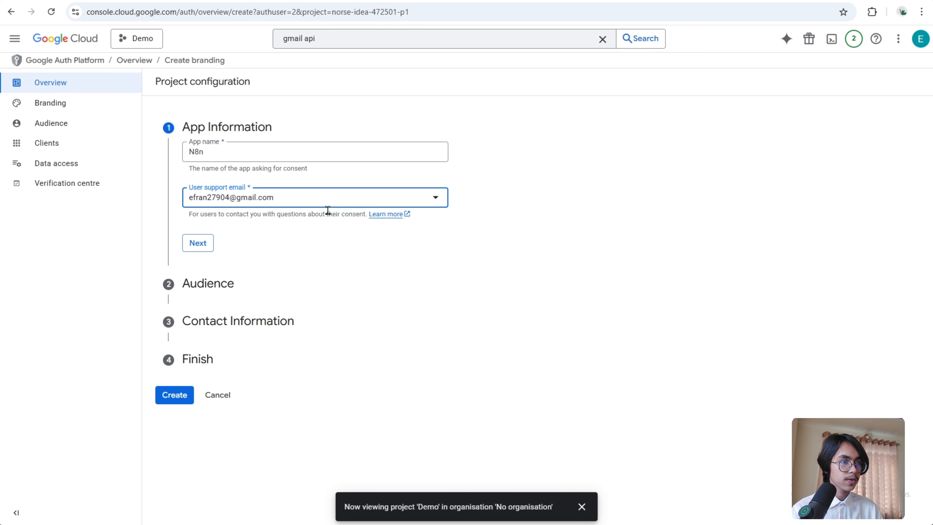
pyautogui.click(200, 244)
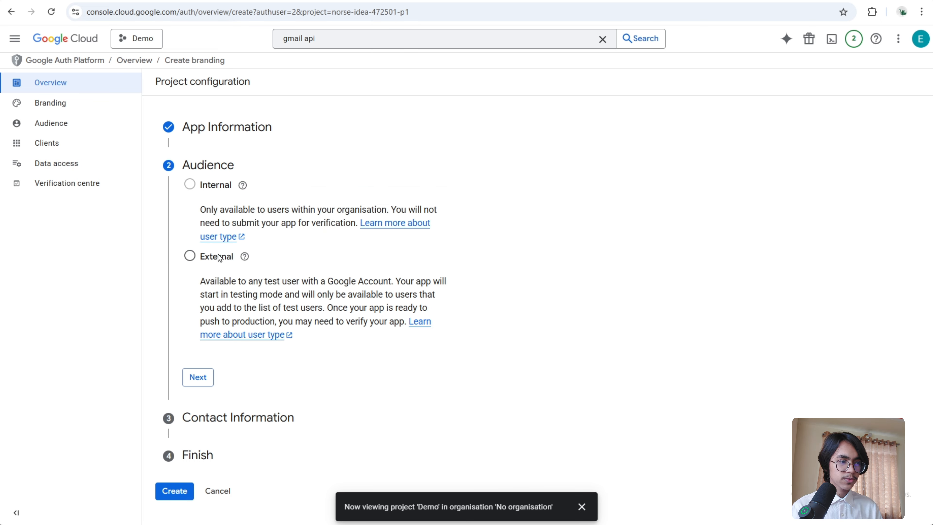
# - Set the audience to External and enter the account's e-mail as the contact address
pyautogui.click(191, 258)
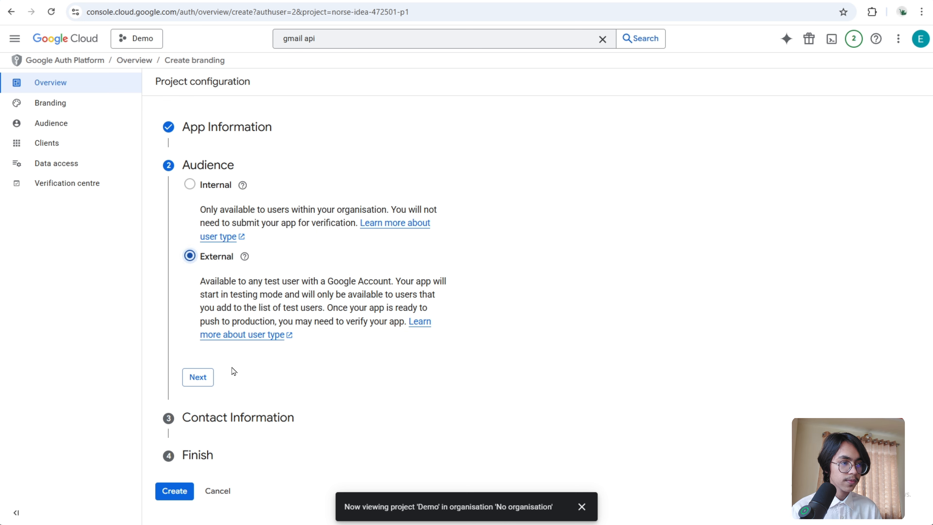
pyautogui.click(199, 379)
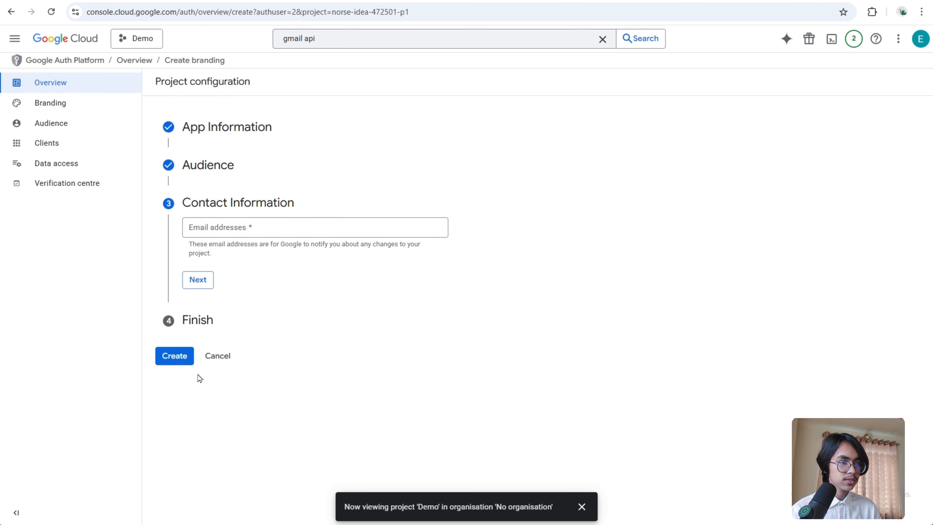
pyautogui.click(252, 232)
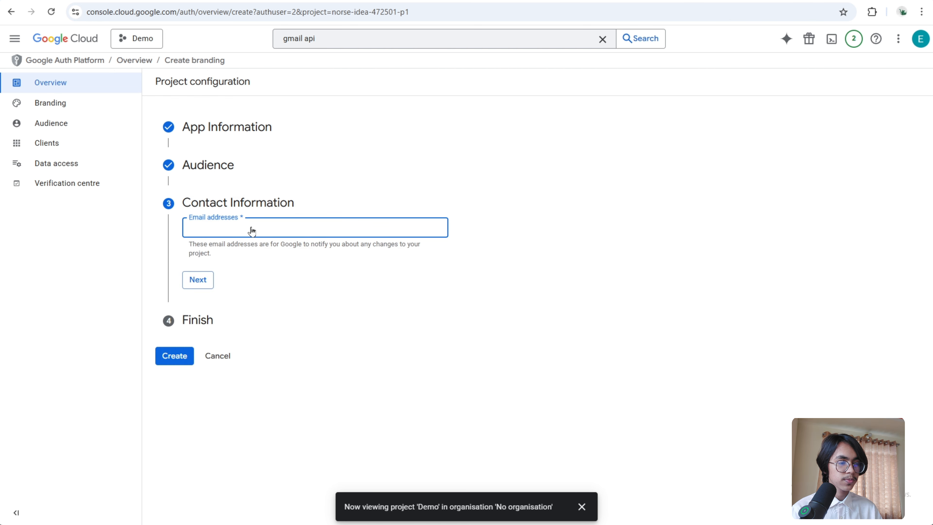
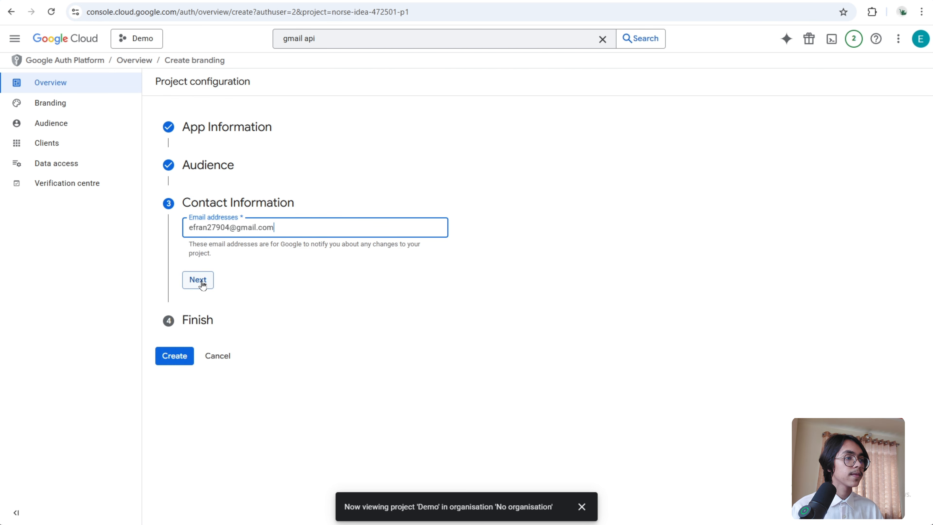
pyautogui.click(202, 284)
# - Accept the Google API services user data policy and create the OAuth configuration
pyautogui.click(190, 260)
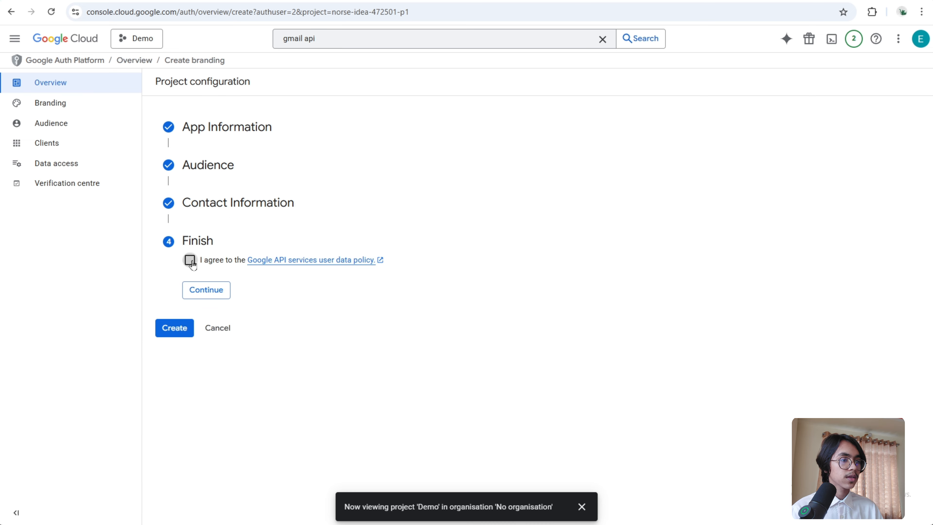
pyautogui.click(216, 293)
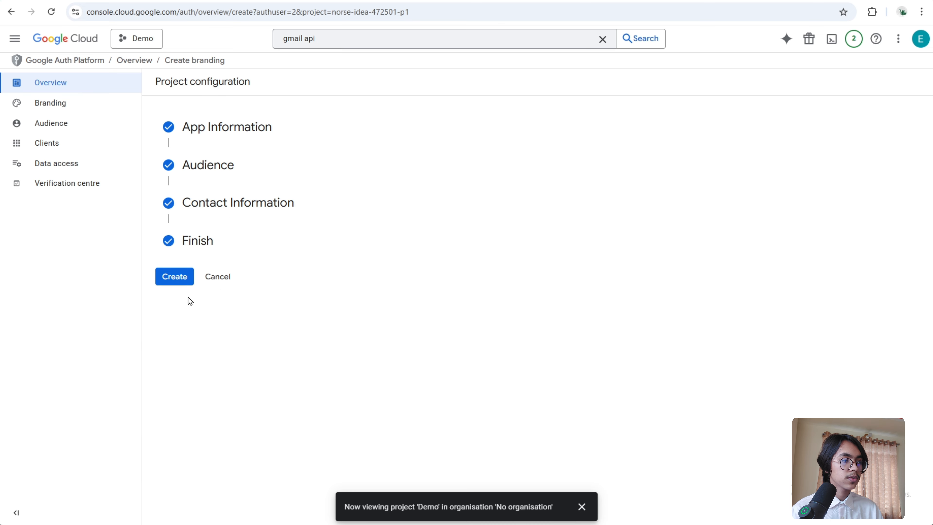
pyautogui.click(179, 281)
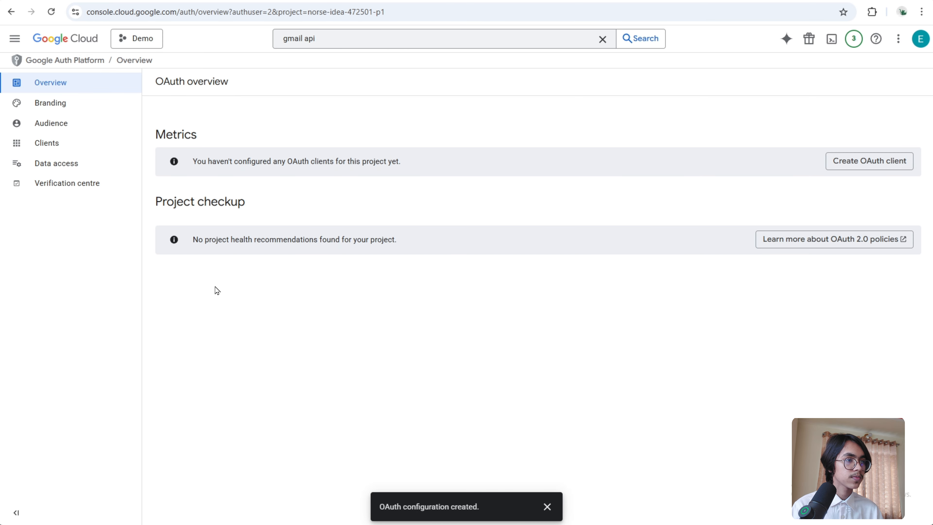
# - Add the account's e-mail address as a test user in the OAuth audience settings
pyautogui.click(79, 130)
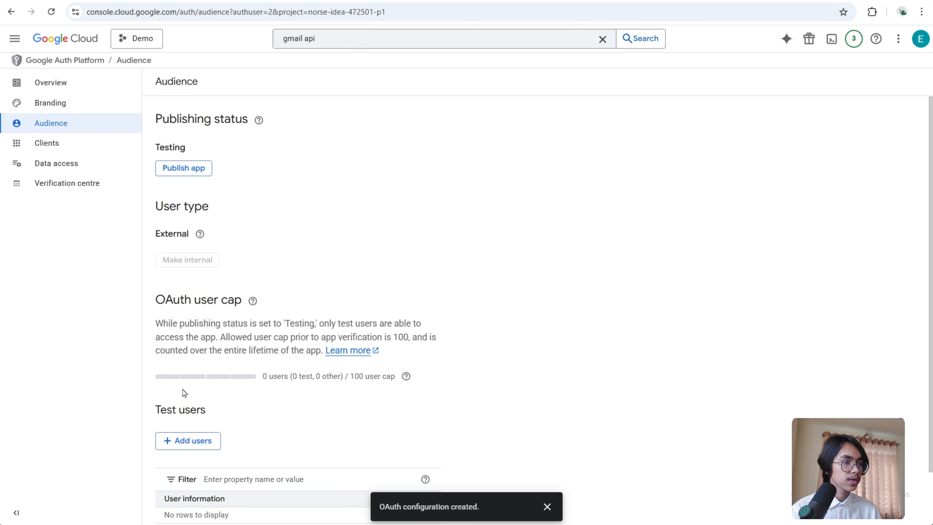
pyautogui.click(197, 445)
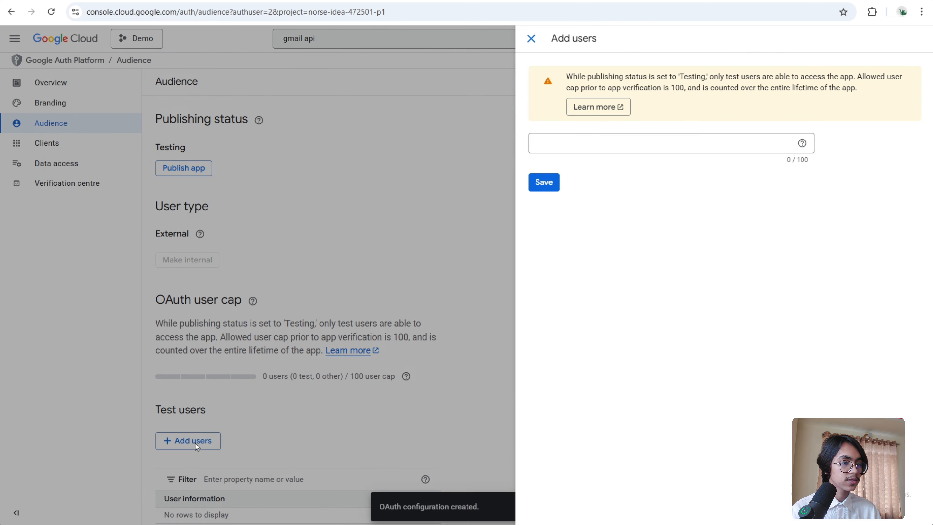
pyautogui.click(555, 147)
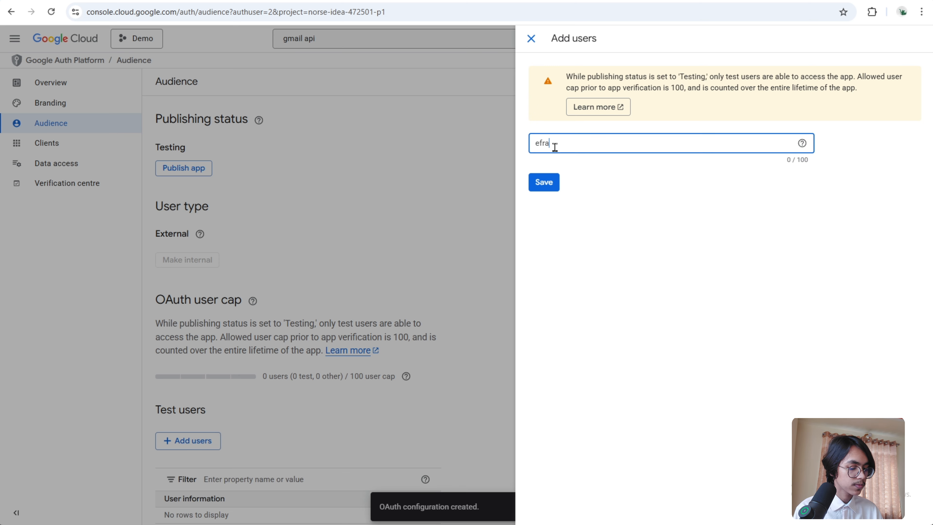
pyautogui.click(549, 184)
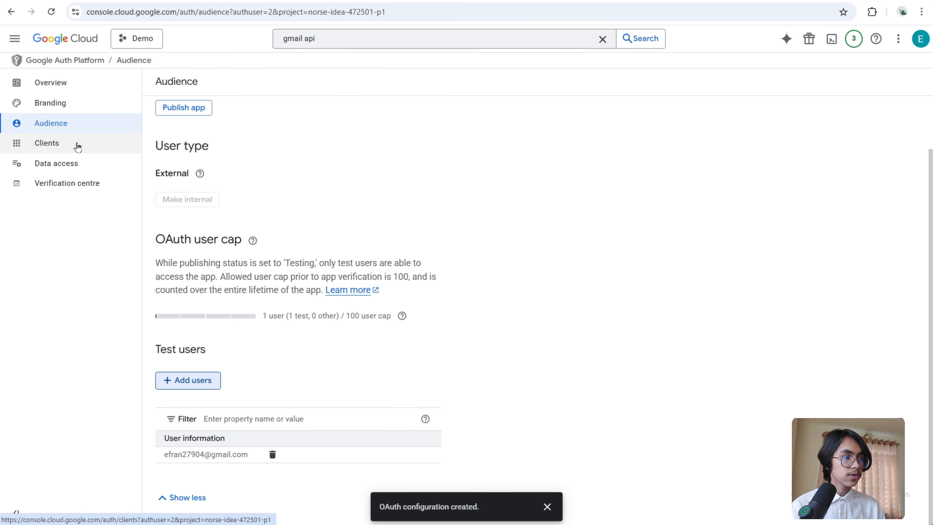
# - Start creating a new OAuth client of type Web application and name it Demo
pyautogui.click(78, 147)
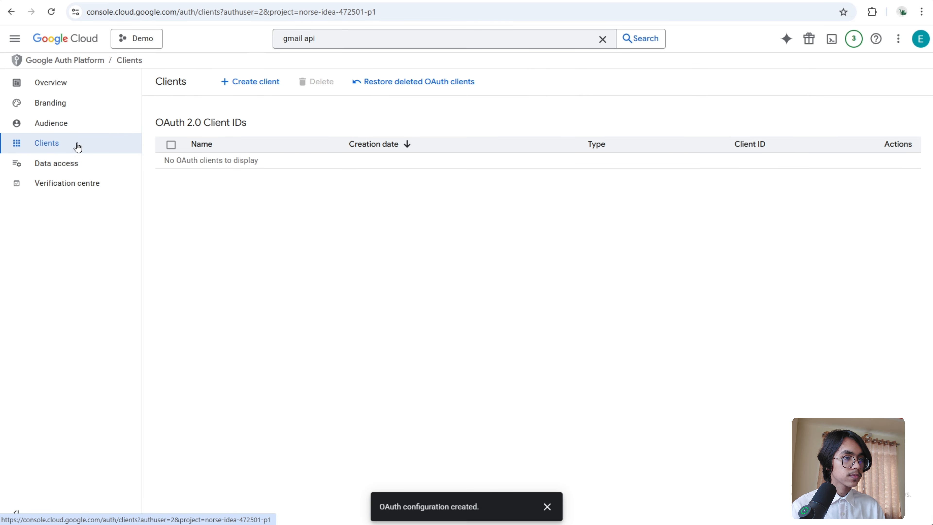
pyautogui.click(255, 90)
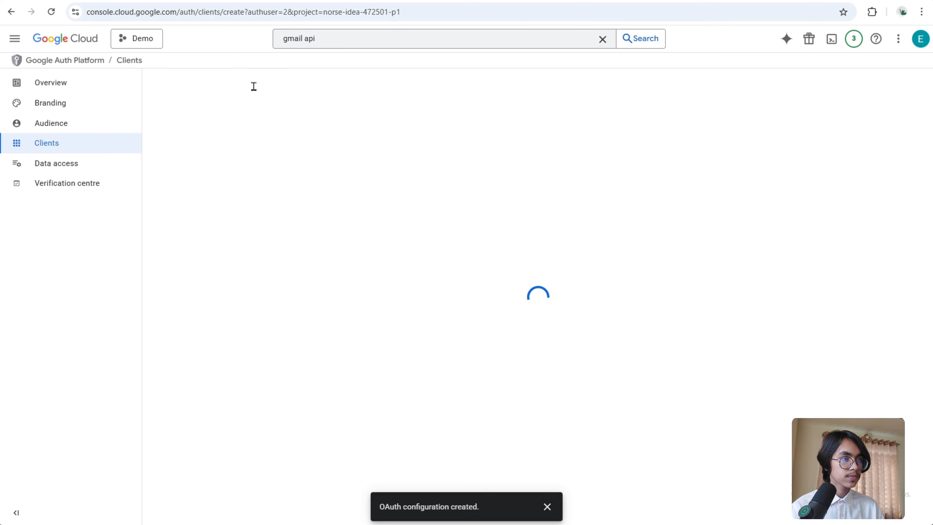
pyautogui.click(205, 167)
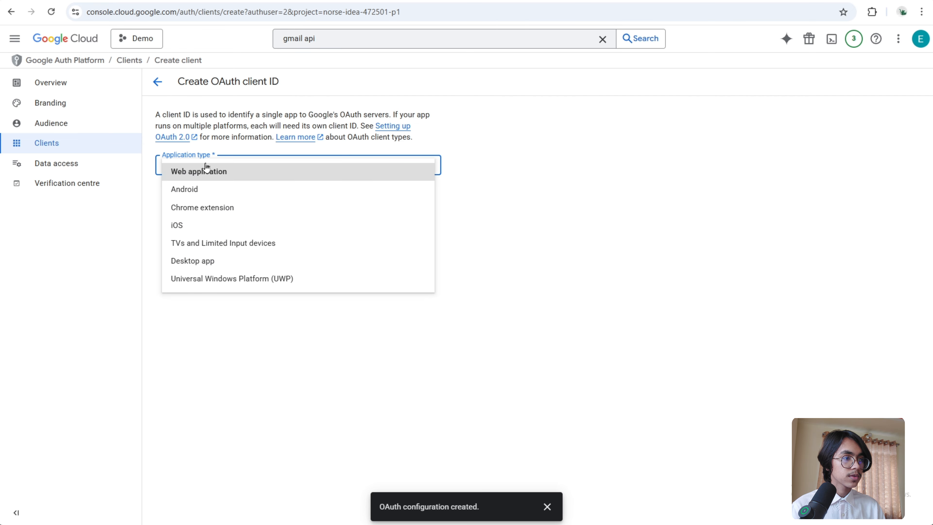
pyautogui.click(206, 171)
pyautogui.tripleClick(222, 201)
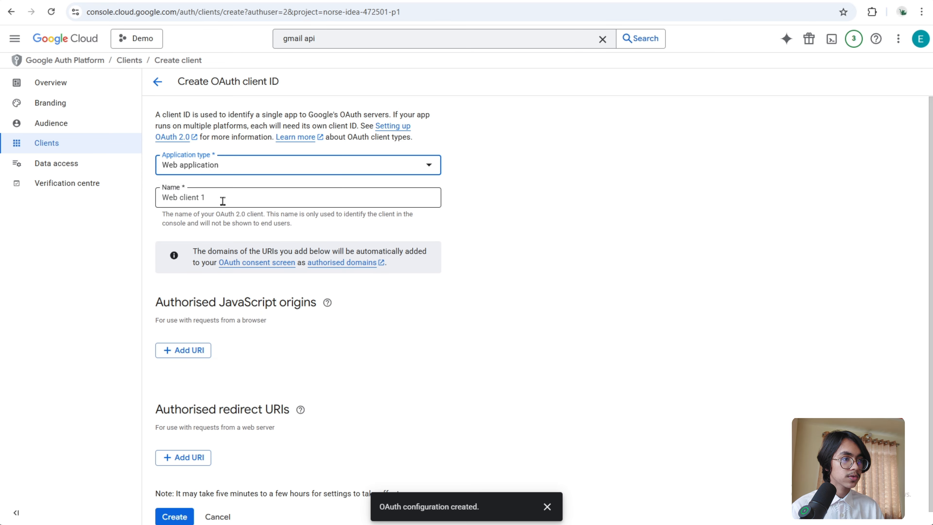
pyautogui.press('BackSpace')
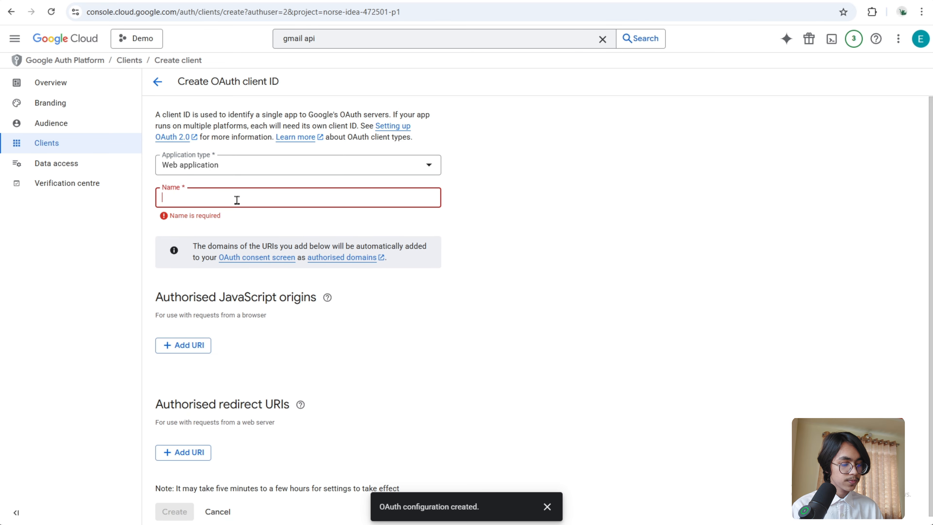
pyautogui.write('Demo')
# - Copy the n8n OAuth redirect URL, add it as an authorised redirect URI, and create the client
pyautogui.scroll(-1, 326, 273)
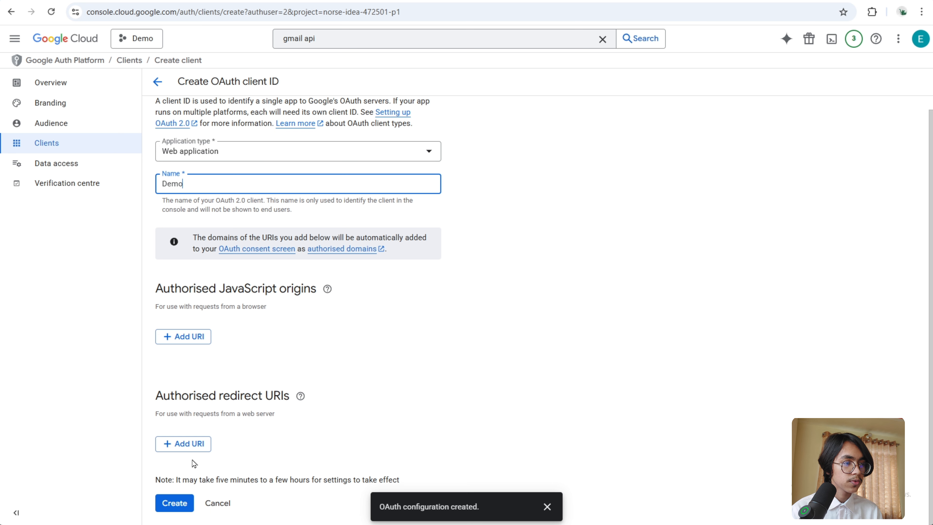
pyautogui.click(195, 444)
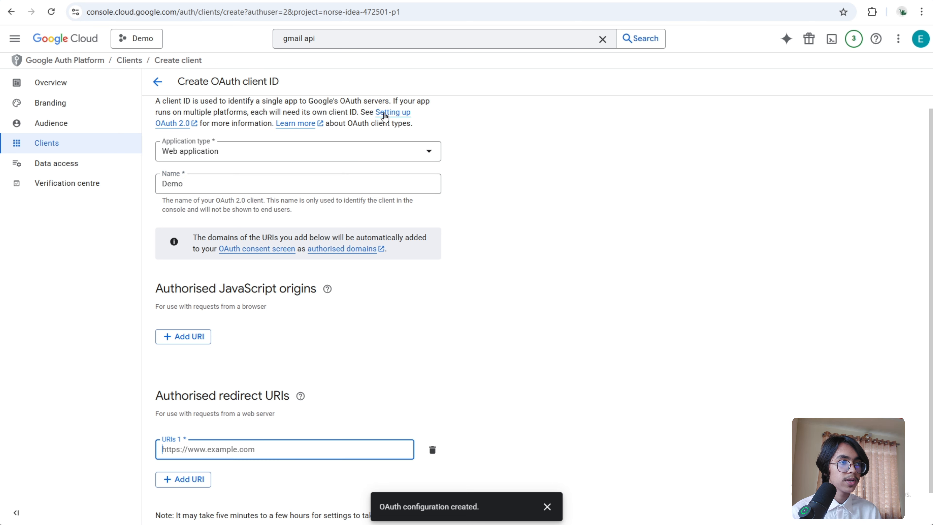
pyautogui.click(311, 1)
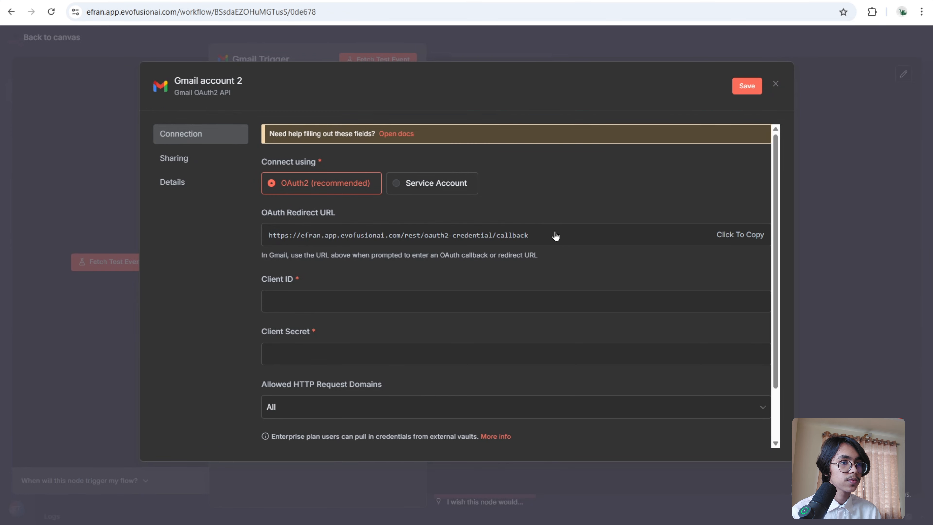
pyautogui.click(672, 236)
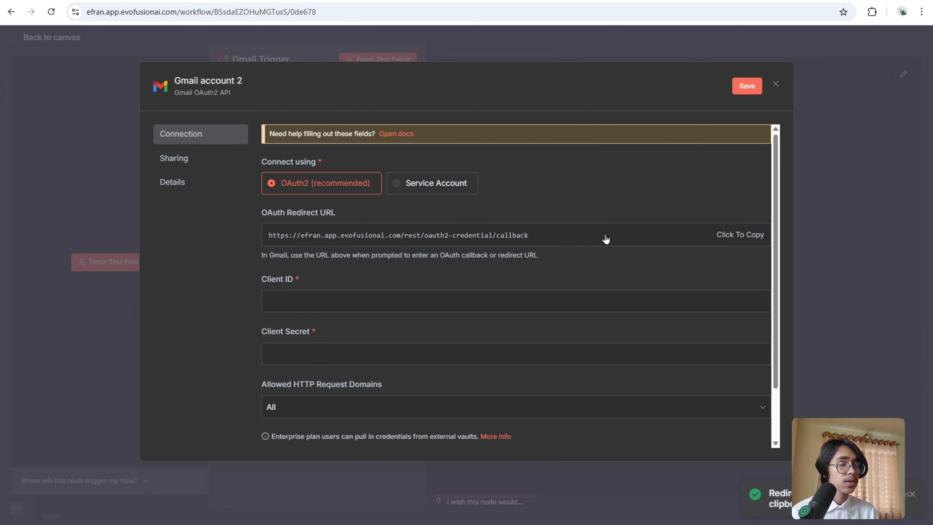
pyautogui.click(526, 1)
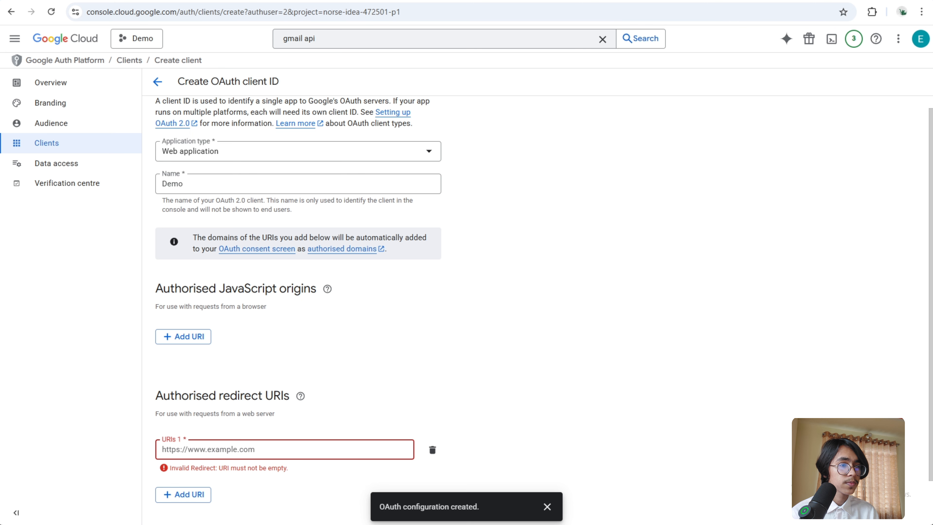
pyautogui.rightClick(250, 448)
pyautogui.click(234, 324)
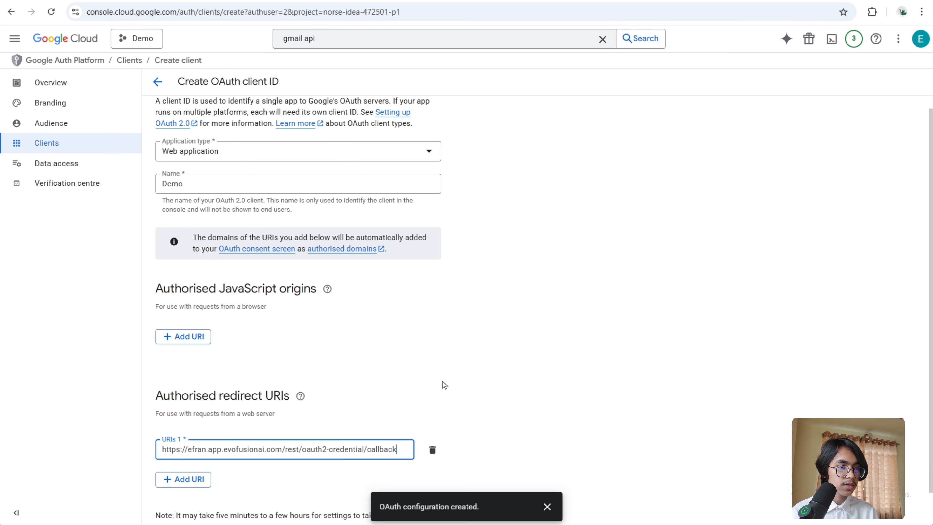
pyautogui.scroll(-1, 444, 385)
pyautogui.click(185, 506)
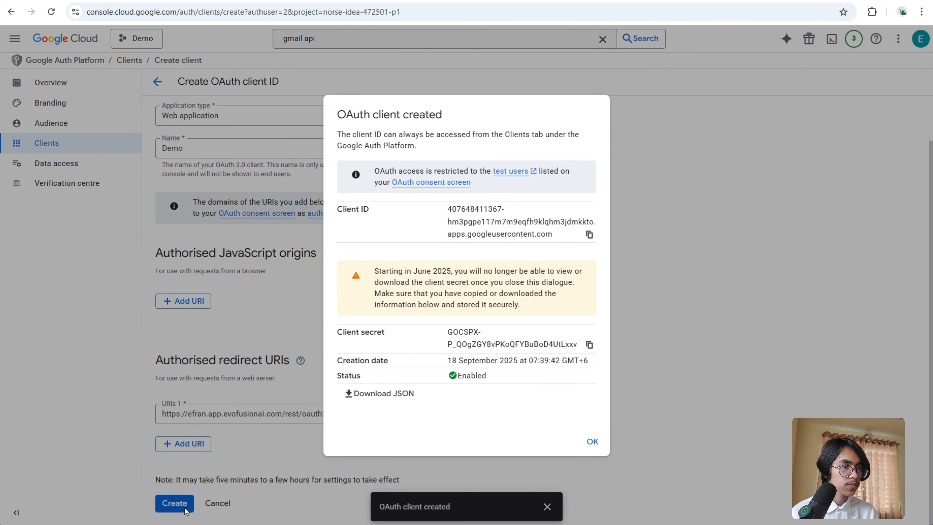
# - Copy the new client ID and paste it into the n8n credential's Client ID field
pyautogui.click(589, 237)
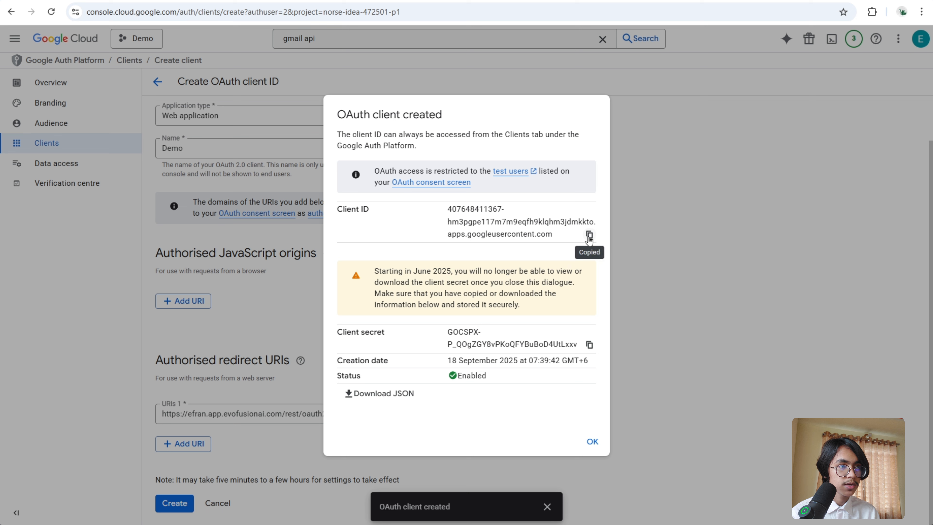
pyautogui.click(279, 1)
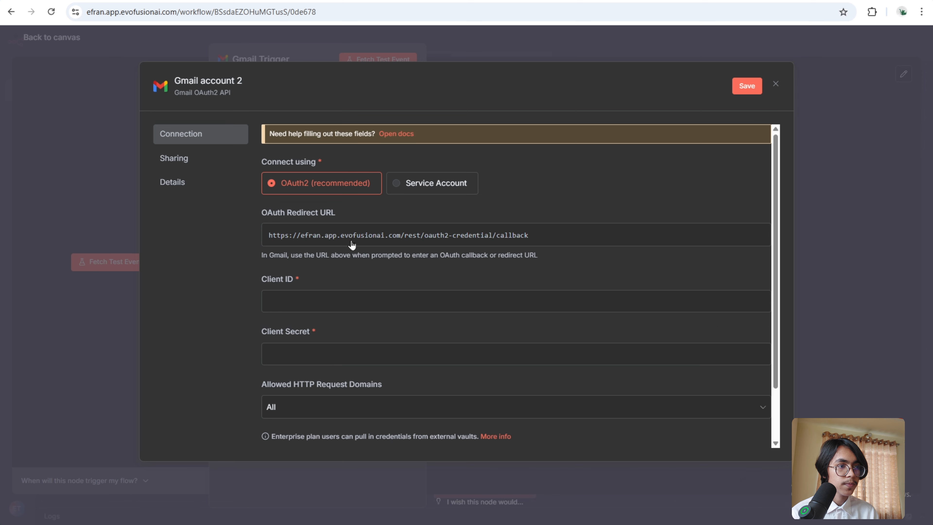
pyautogui.rightClick(352, 300)
pyautogui.click(404, 184)
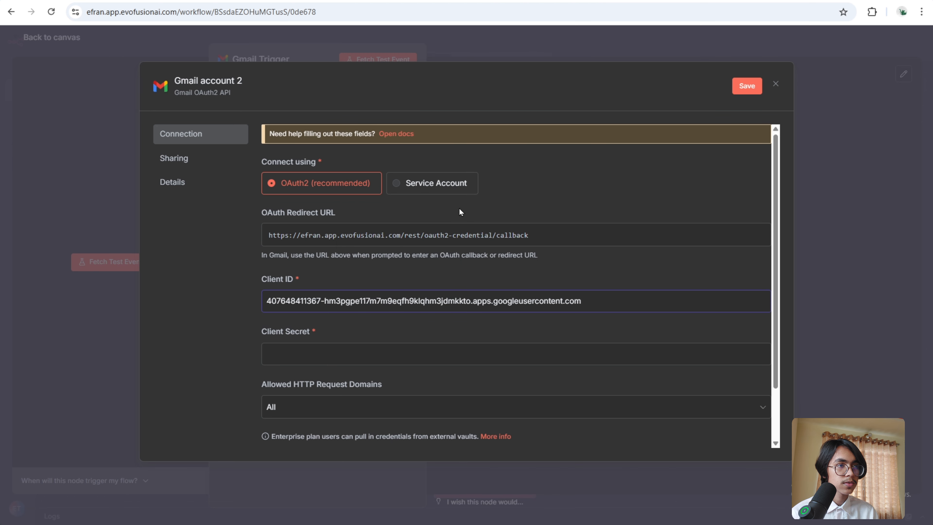
# - Copy the client secret and paste it into the n8n credential's Client Secret field
pyautogui.click(367, 1)
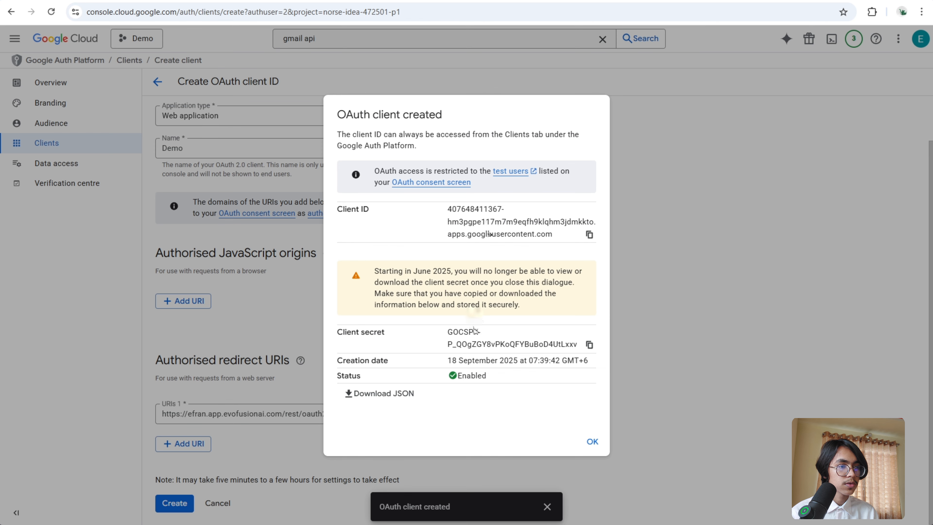
pyautogui.click(589, 345)
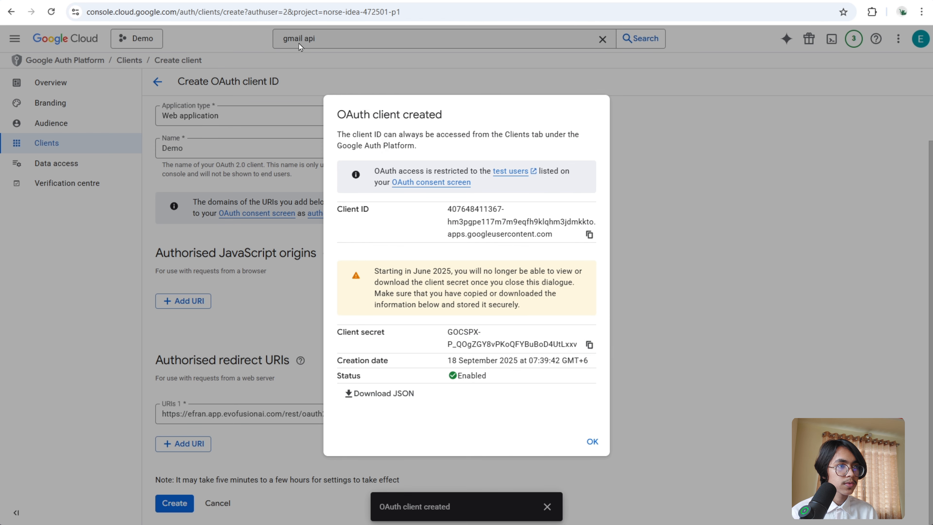
pyautogui.click(302, 3)
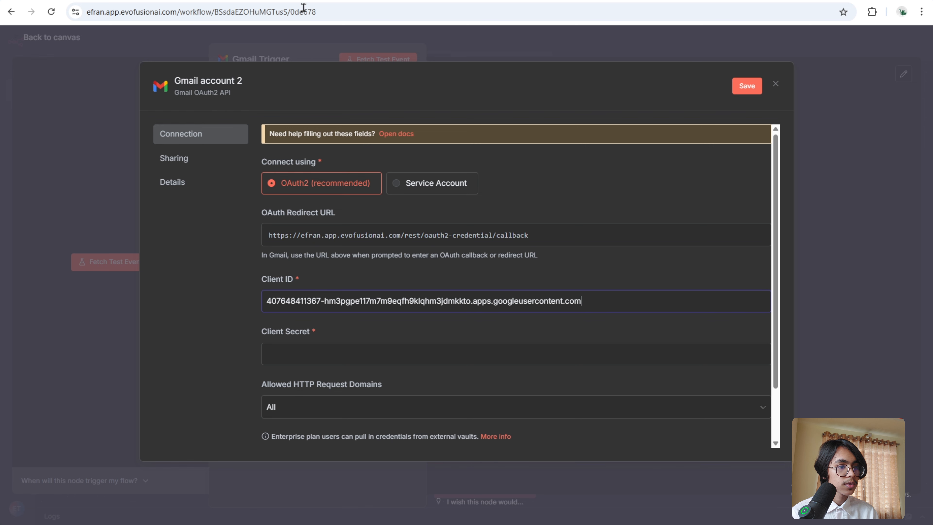
pyautogui.rightClick(333, 354)
pyautogui.click(348, 224)
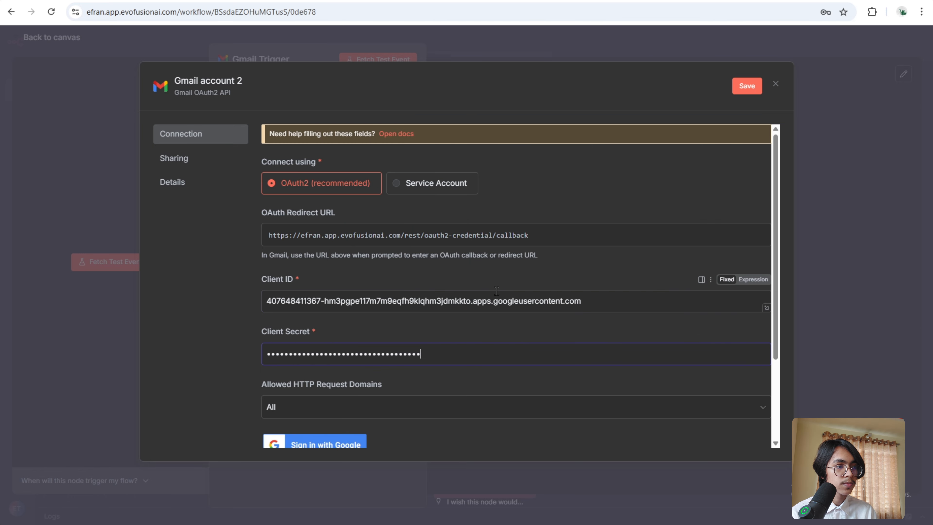
# - Sign in with Google from the credential and grant the unverified app access to the Gmail account
pyautogui.scroll(-2, 427, 378)
pyautogui.click(320, 391)
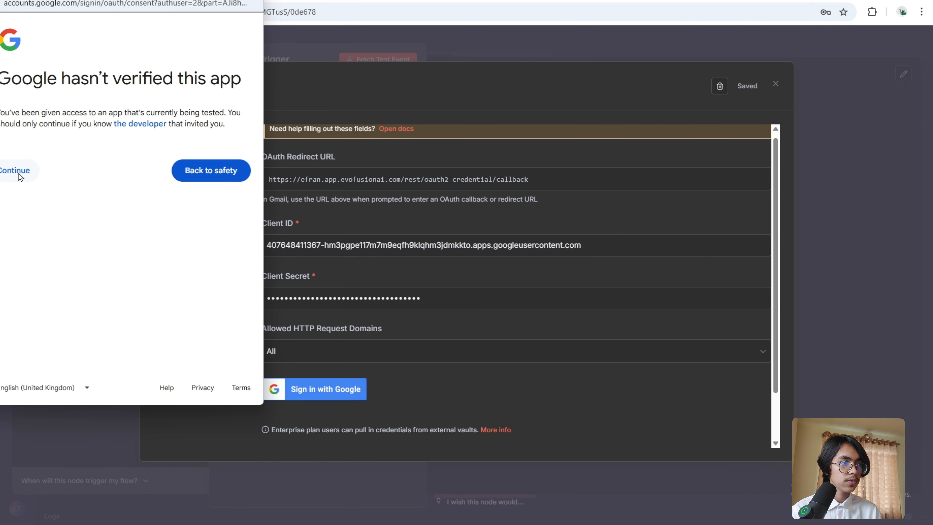
pyautogui.click(20, 177)
pyautogui.click(7, 195)
pyautogui.scroll(-6, 162, 267)
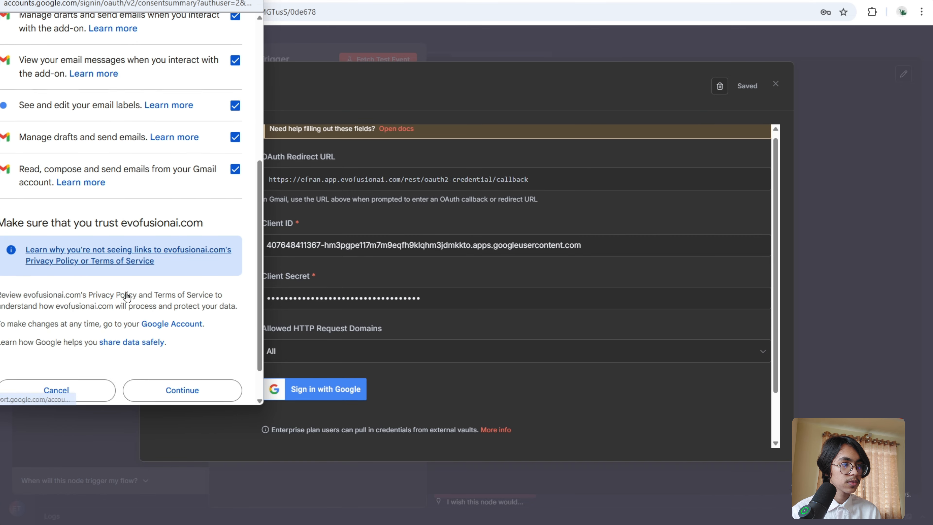
pyautogui.click(164, 347)
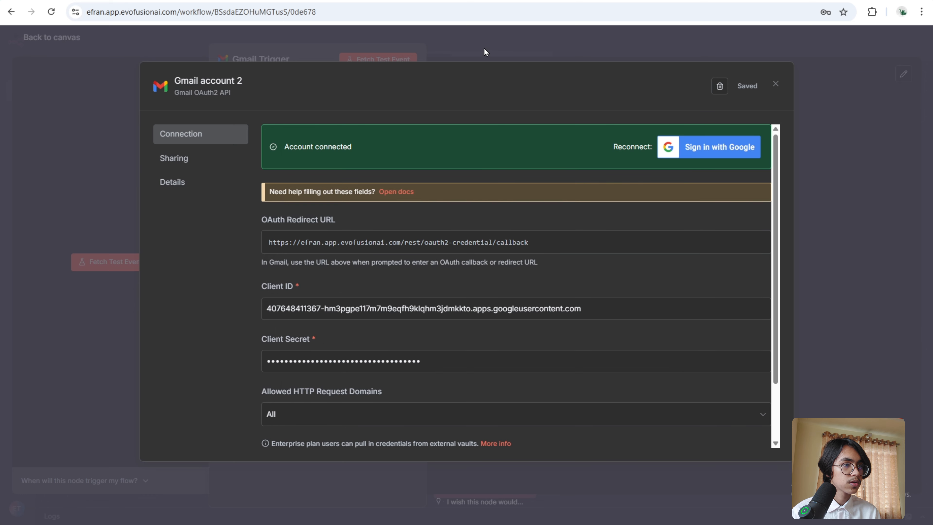
# - Close the credential dialog and fetch a test event in the Gmail Trigger node
pyautogui.click(483, 49)
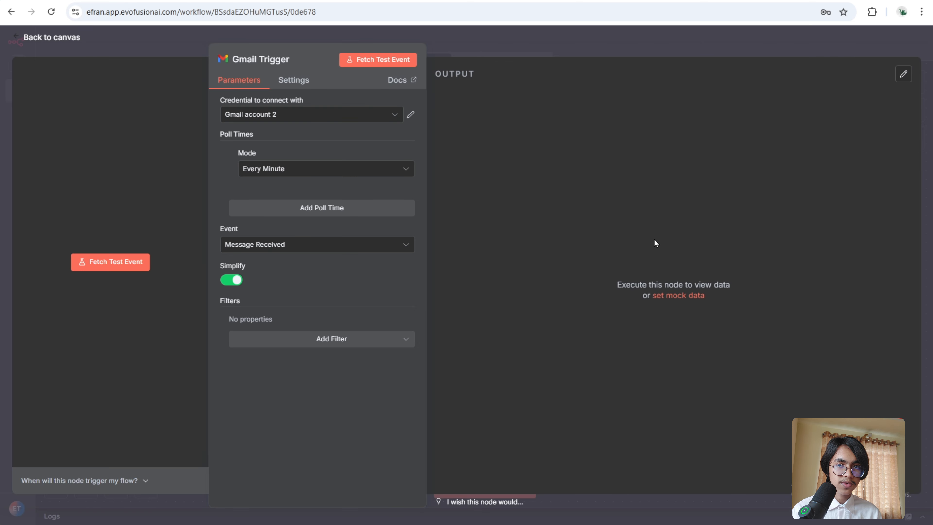
pyautogui.click(382, 65)
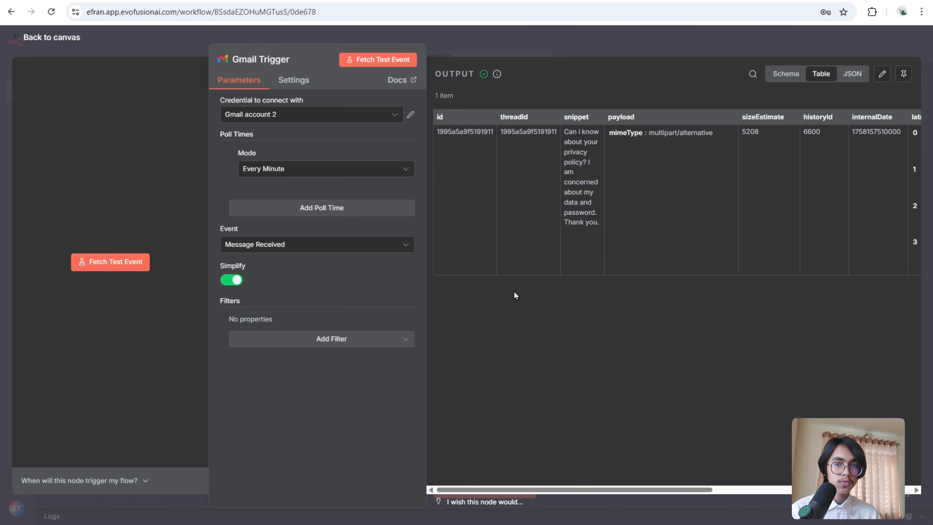
# - Turn off Simplify, pin the fetched output data, and return to the canvas
pyautogui.click(231, 280)
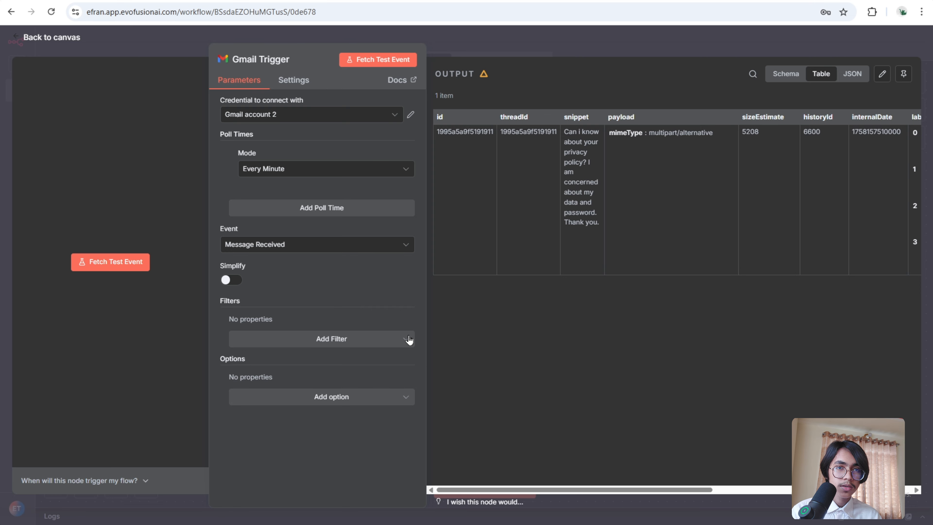
pyautogui.click(902, 74)
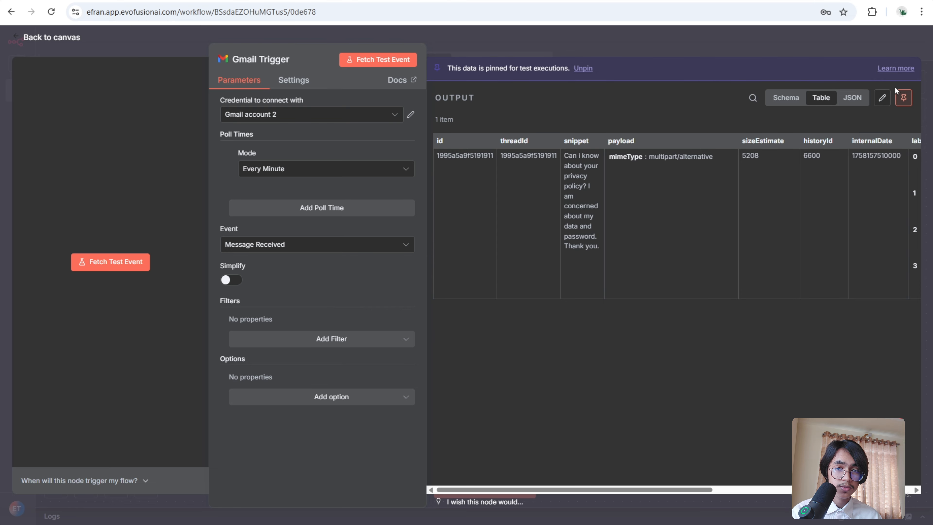
pyautogui.click(789, 44)
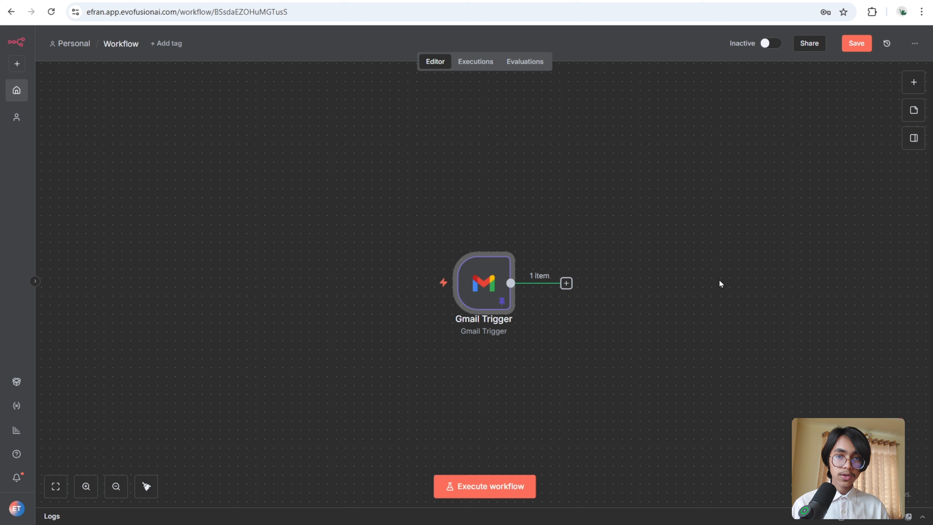
# - Add a Text Classifier node after the Gmail Trigger
pyautogui.click(567, 284)
pyautogui.write('text')
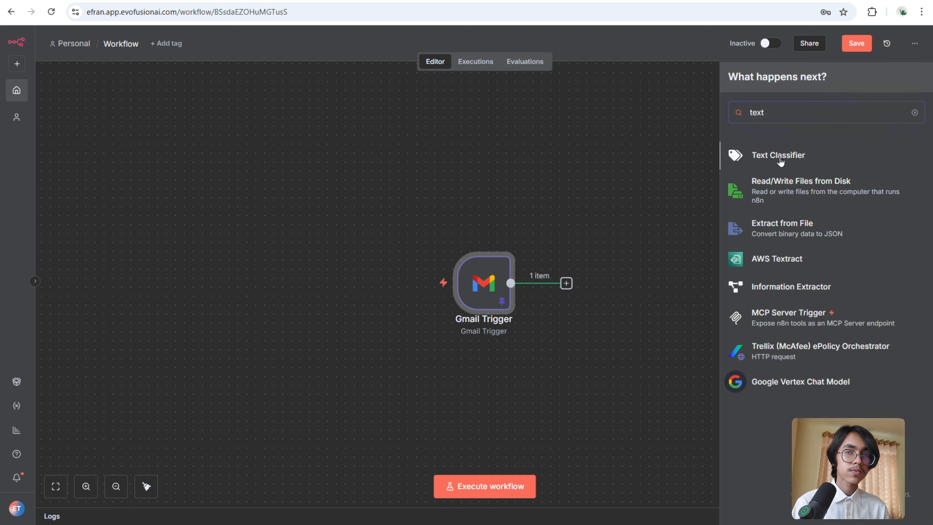
pyautogui.click(780, 158)
pyautogui.click(682, 45)
# - Attach an OpenAI Chat Model as the Text Classifier's model
pyautogui.click(598, 351)
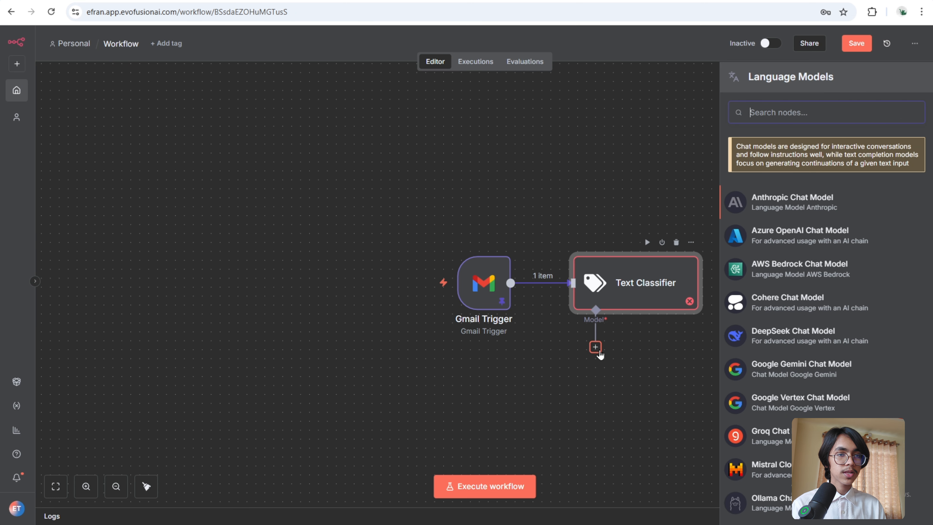
pyautogui.scroll(-5, 825, 293)
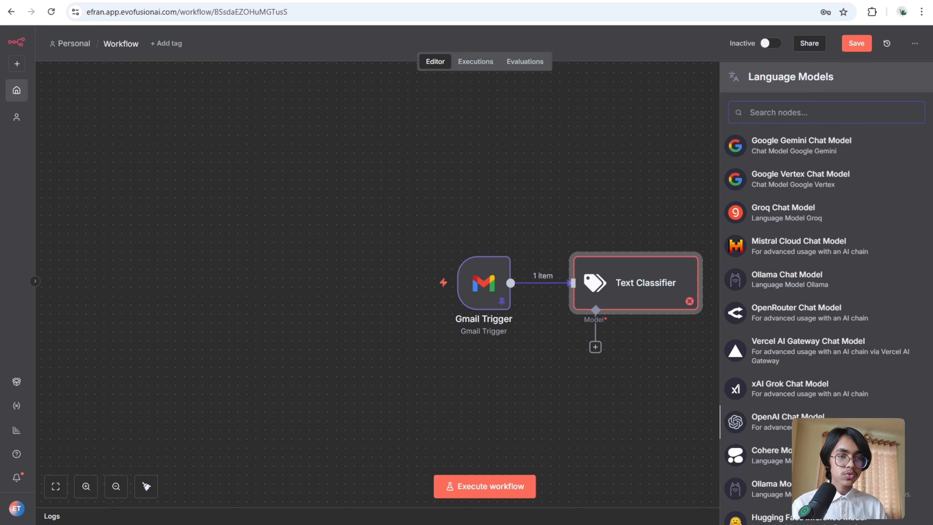
pyautogui.click(787, 419)
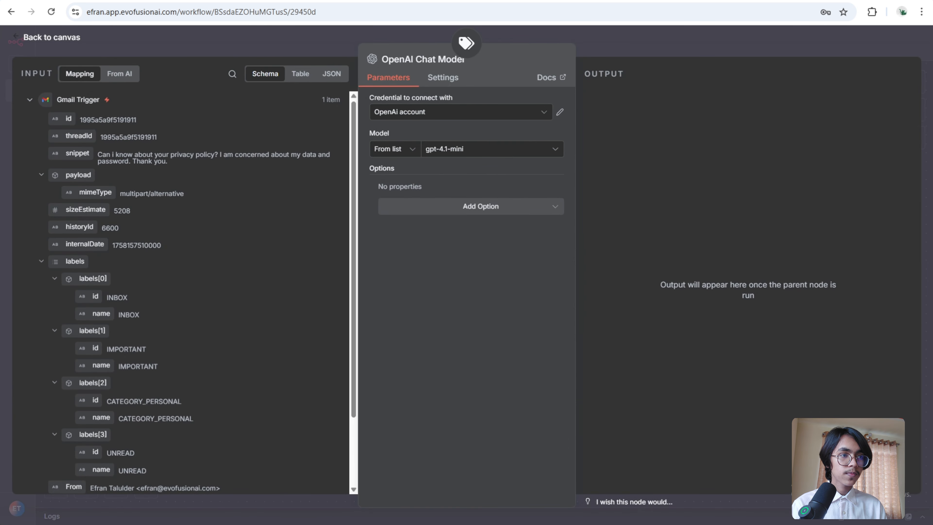
# - Start a new OpenAI credential for the chat model and open the OpenAI Platform's project API keys page
pyautogui.click(501, 116)
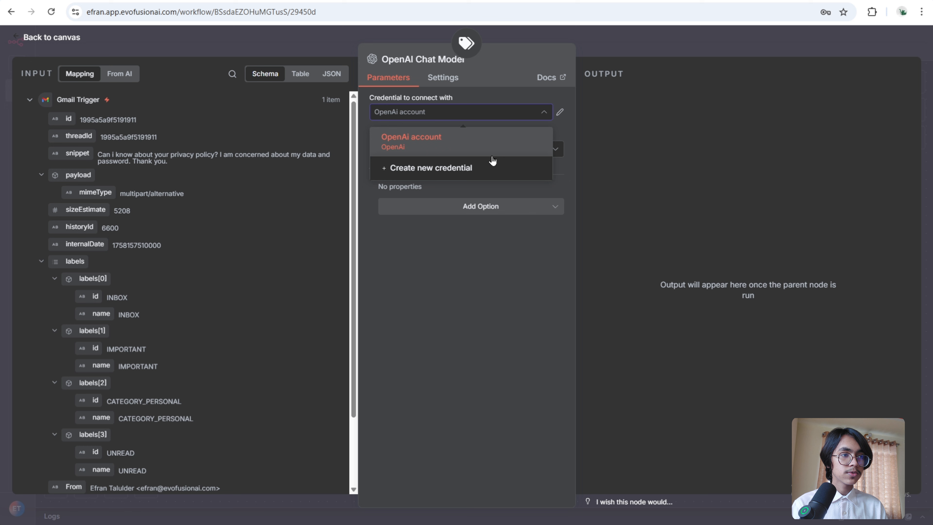
pyautogui.click(487, 170)
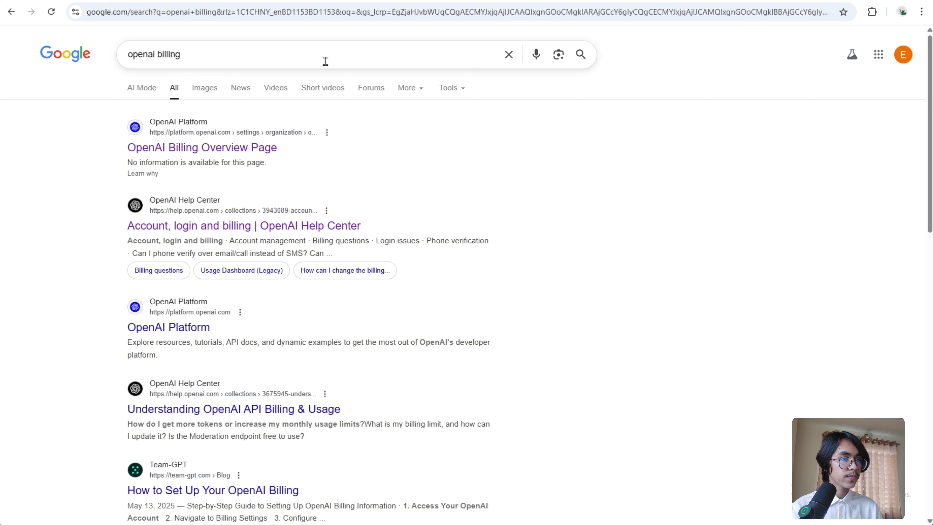
pyautogui.click(256, 149)
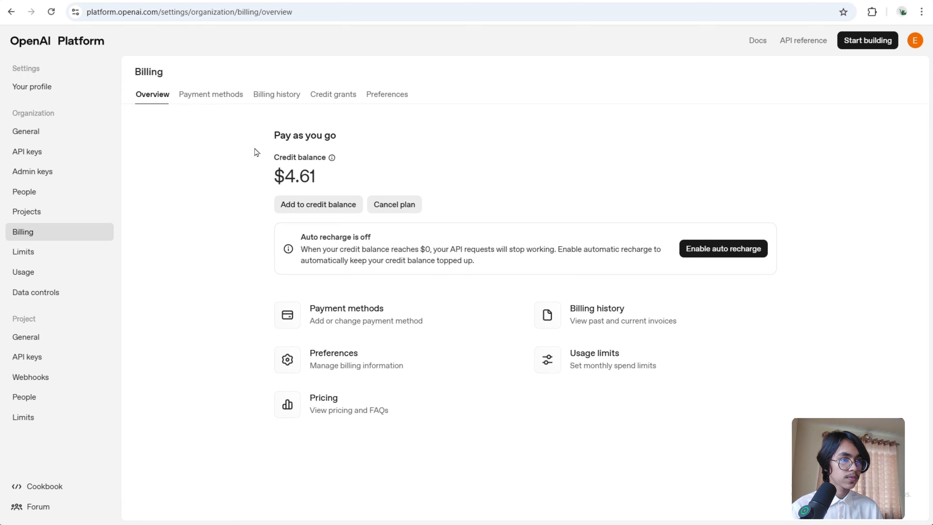
pyautogui.click(84, 362)
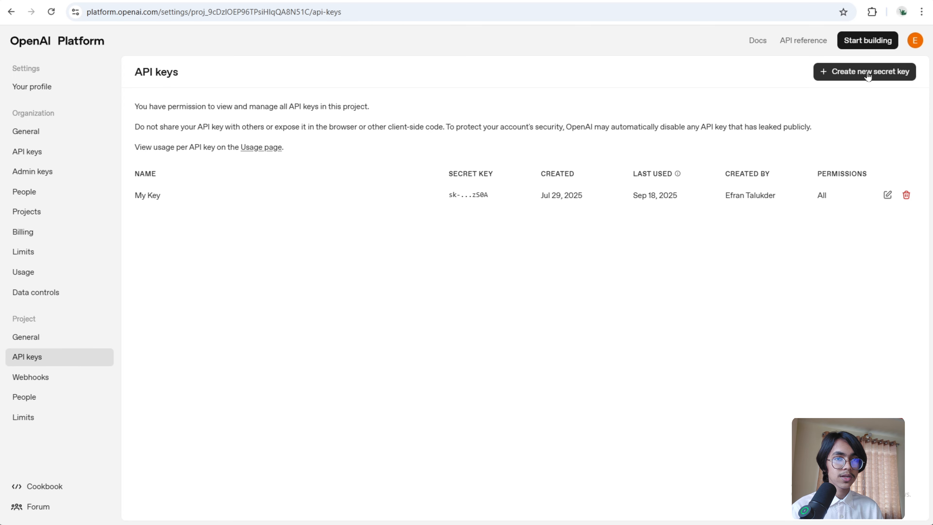
# - Create a new secret API key named Demo and copy it
pyautogui.click(867, 73)
pyautogui.write('Demo')
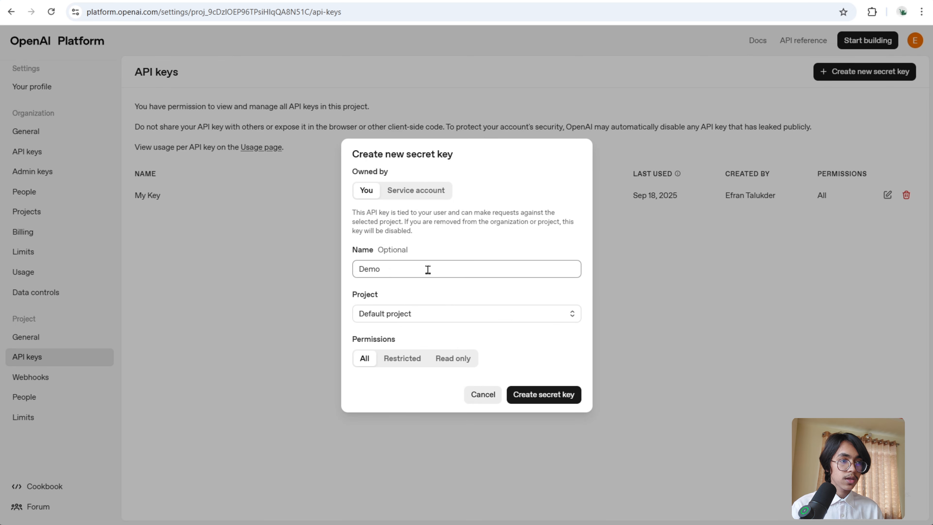
pyautogui.click(542, 394)
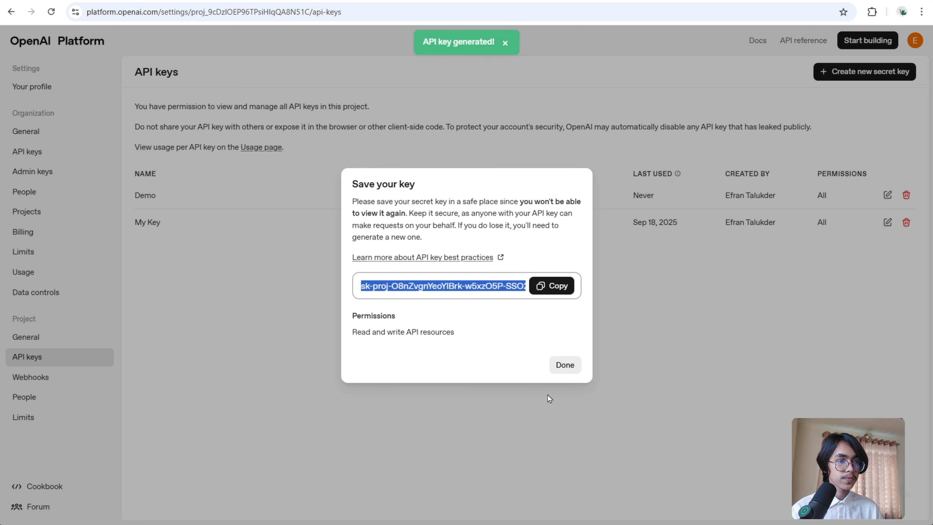
pyautogui.click(558, 285)
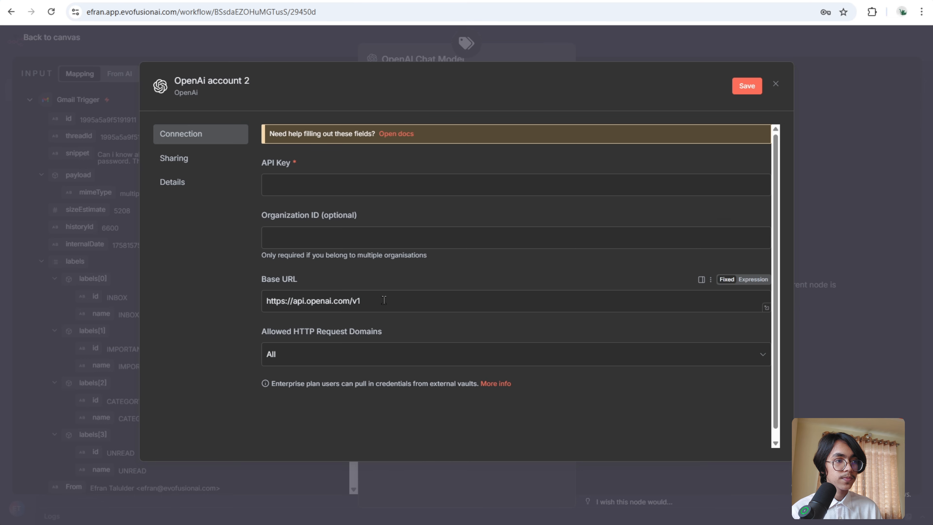
# - Paste the API key into the new OpenAI credential, save it, and return to the canvas
pyautogui.rightClick(345, 186)
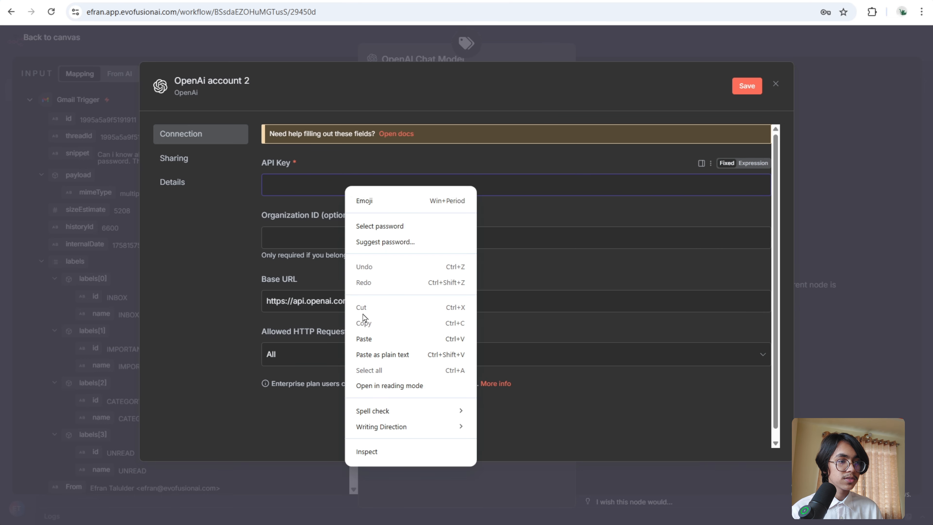
pyautogui.click(368, 338)
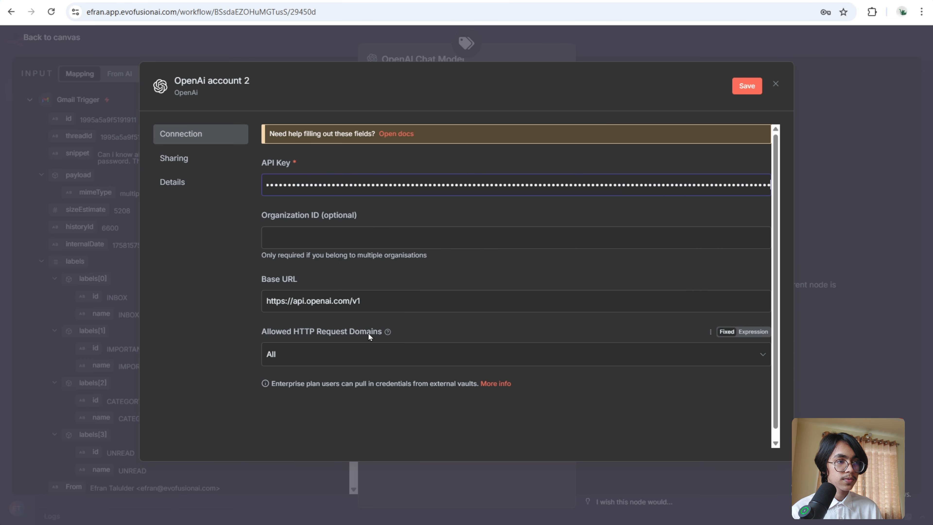
pyautogui.click(740, 87)
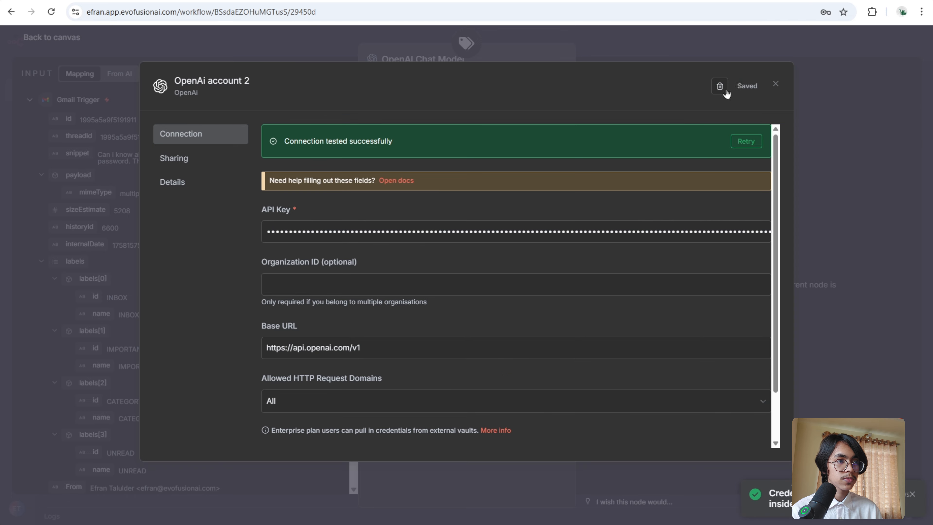
pyautogui.click(672, 37)
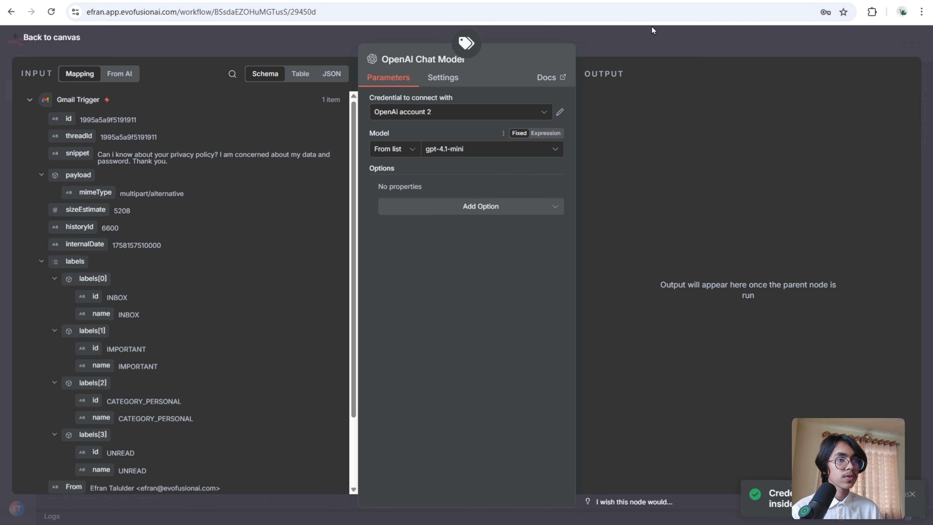
pyautogui.click(652, 44)
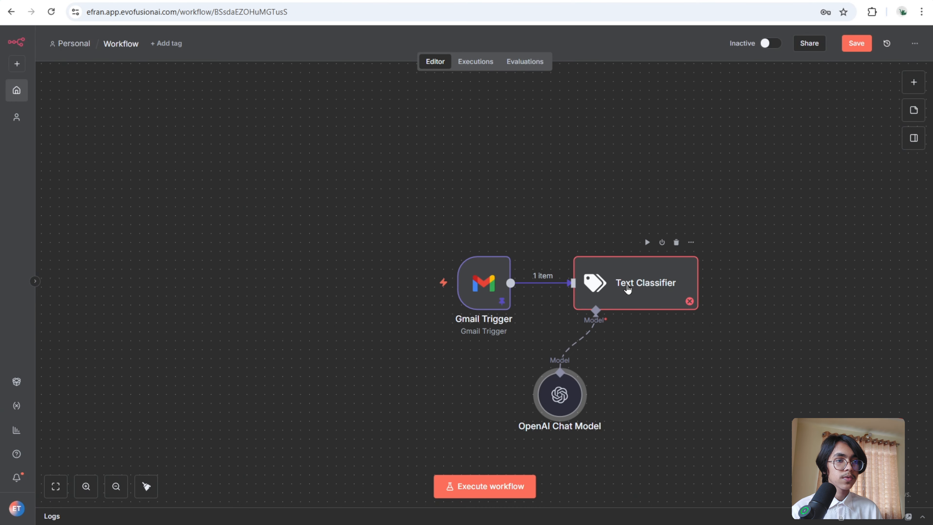
# - Open the Text Classifier and map the Gmail snippet field into Text to Classify
pyautogui.doubleClick(647, 288)
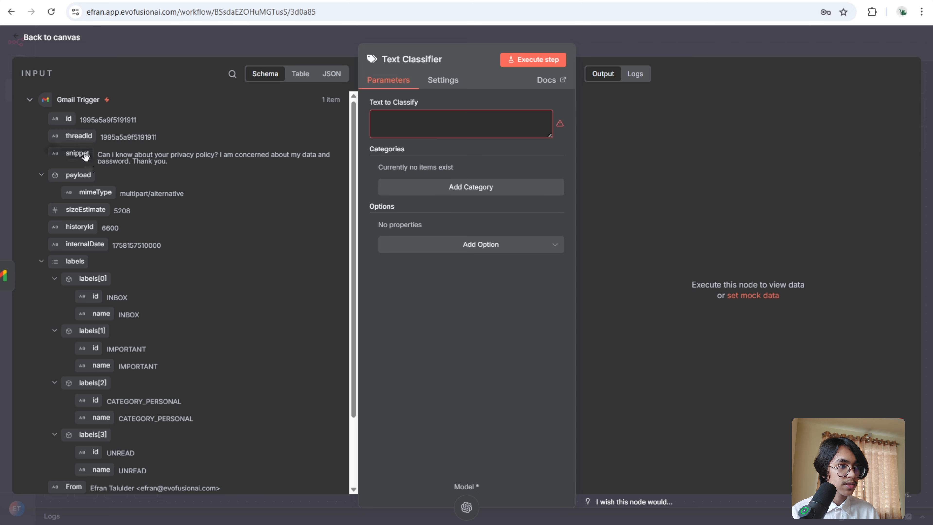
pyautogui.moveTo(81, 154); pyautogui.dragTo(391, 128)
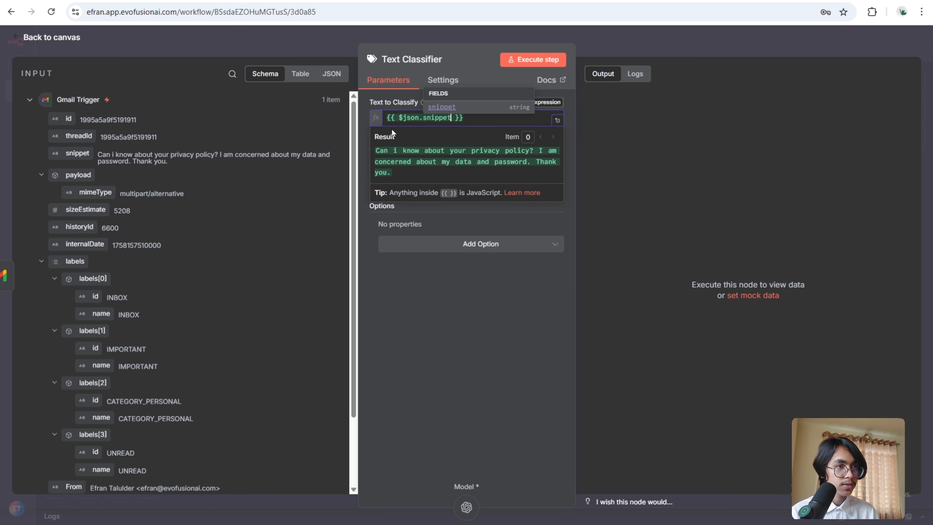
pyautogui.click(500, 325)
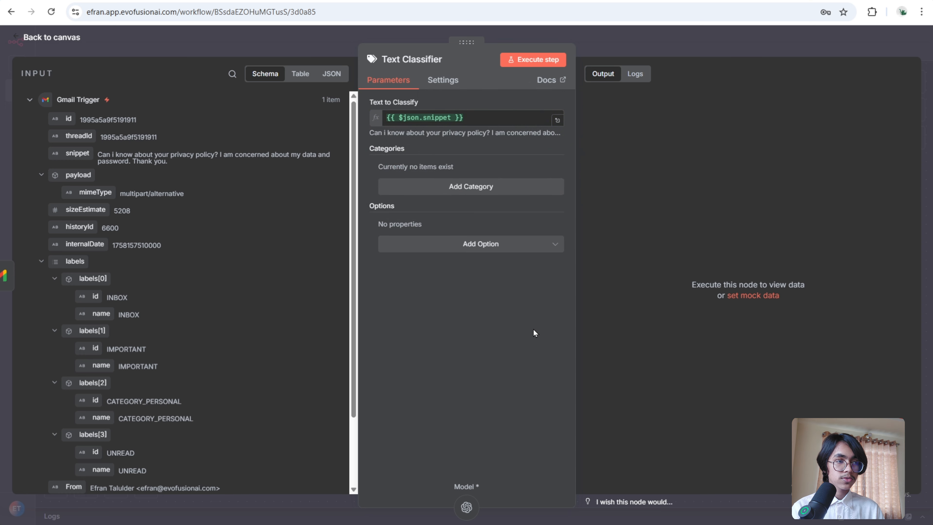
# - Add a Customer support category with an expression description about emails helping customers with policy, product or service questions
pyautogui.click(486, 187)
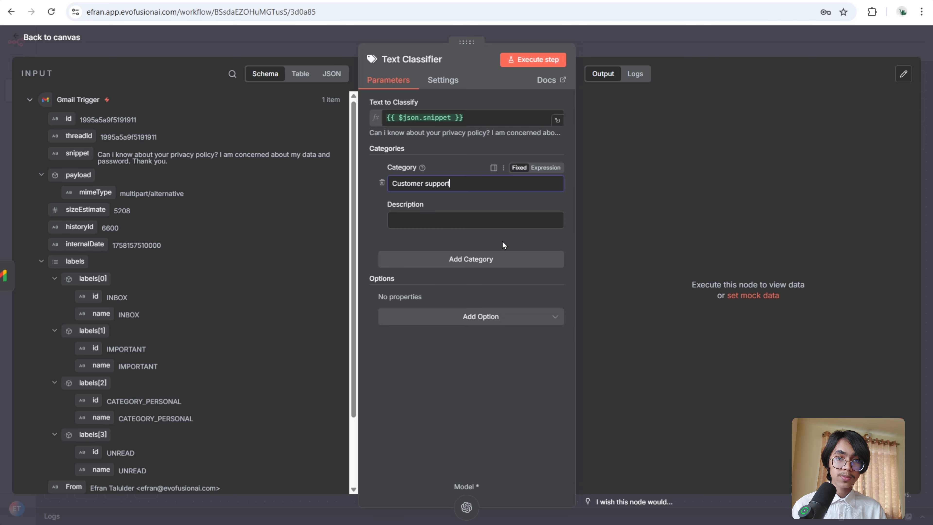
pyautogui.click(545, 204)
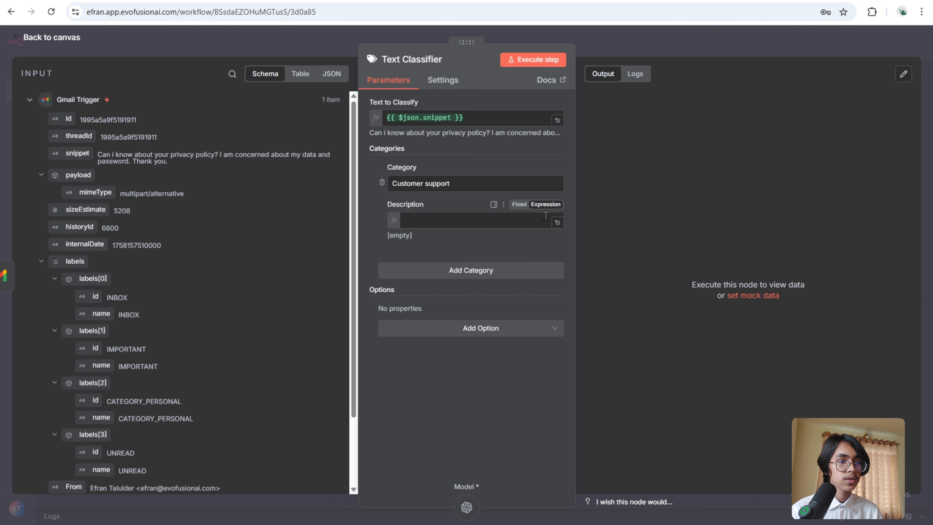
pyautogui.click(557, 225)
pyautogui.hotkey('ctrl', 'v')
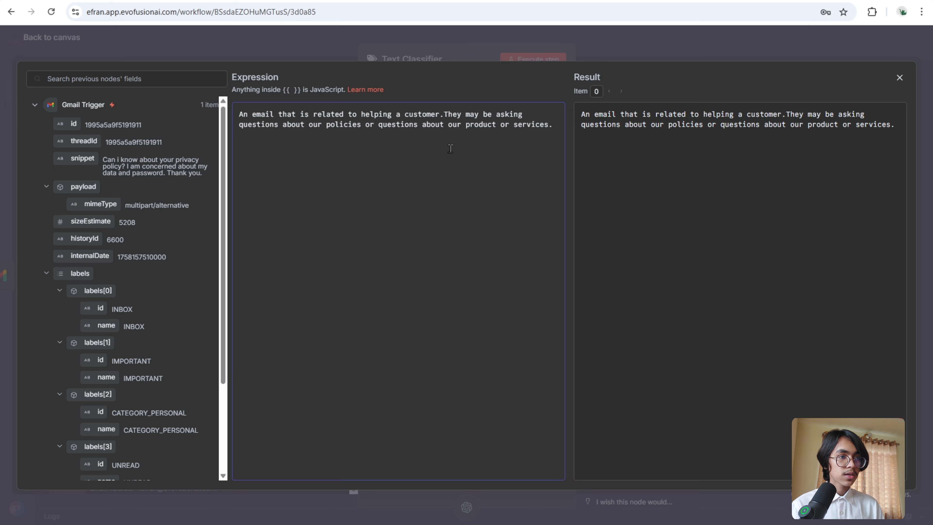
pyautogui.click(441, 44)
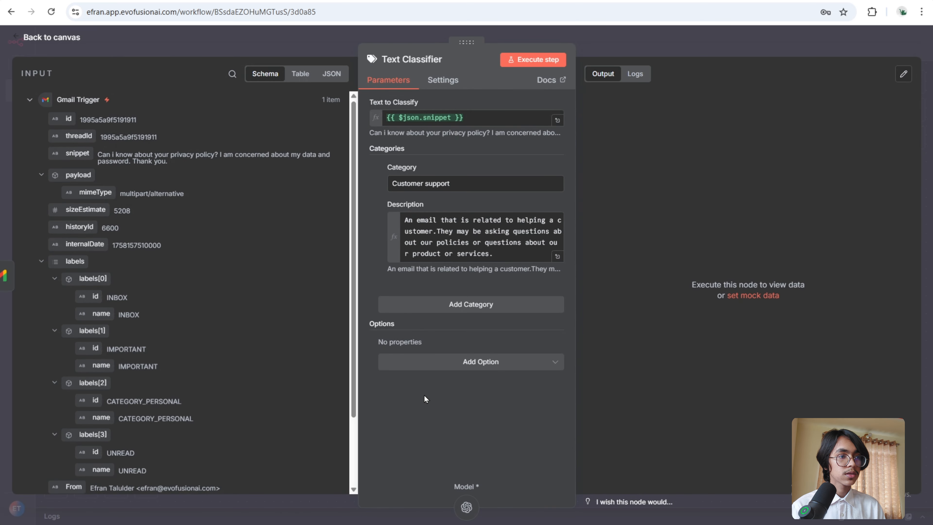
# - Add an Other category described as "Any email that is not customer support related" and return to the canvas
pyautogui.click(471, 305)
pyautogui.click(407, 325)
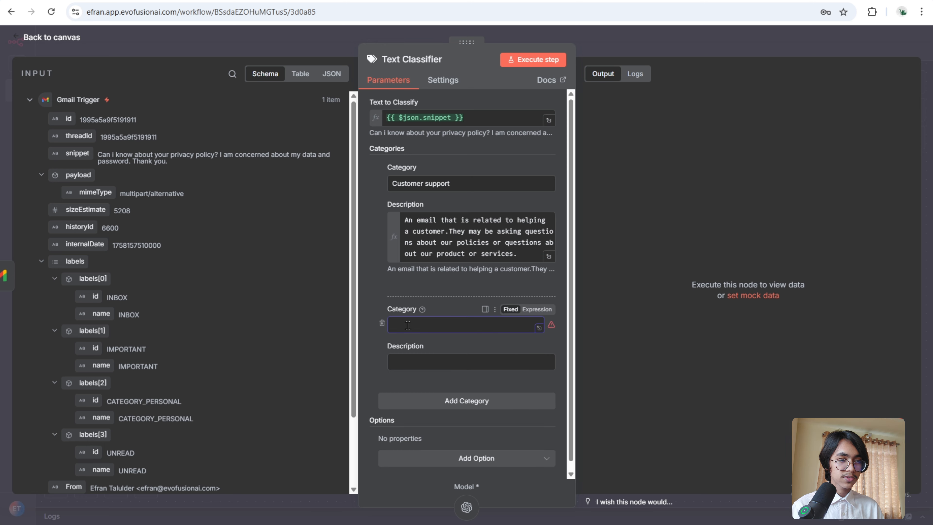
pyautogui.write('Other')
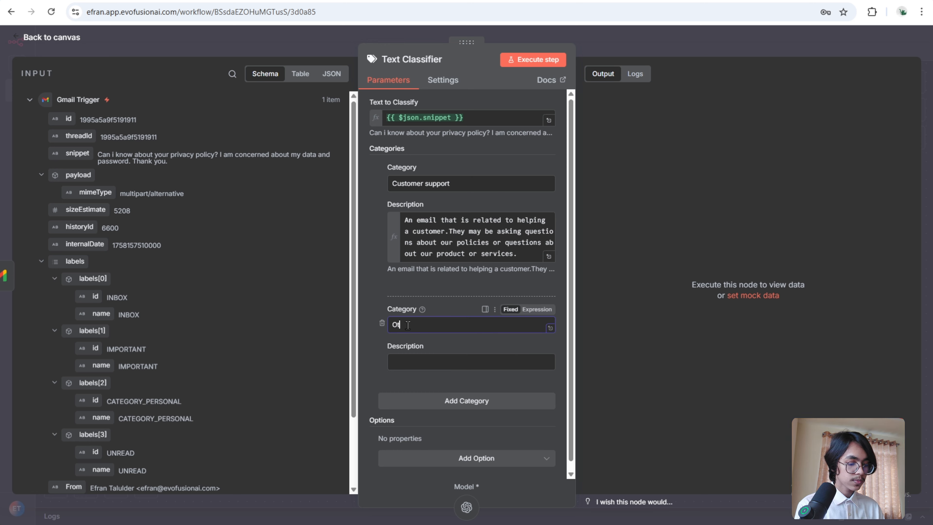
pyautogui.click(433, 368)
pyautogui.hotkey('ctrl', 'v')
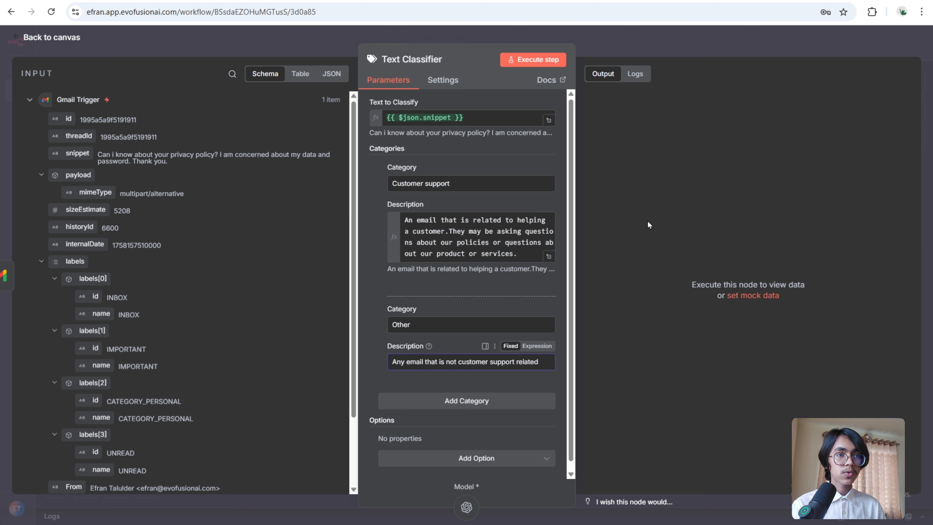
pyautogui.click(695, 54)
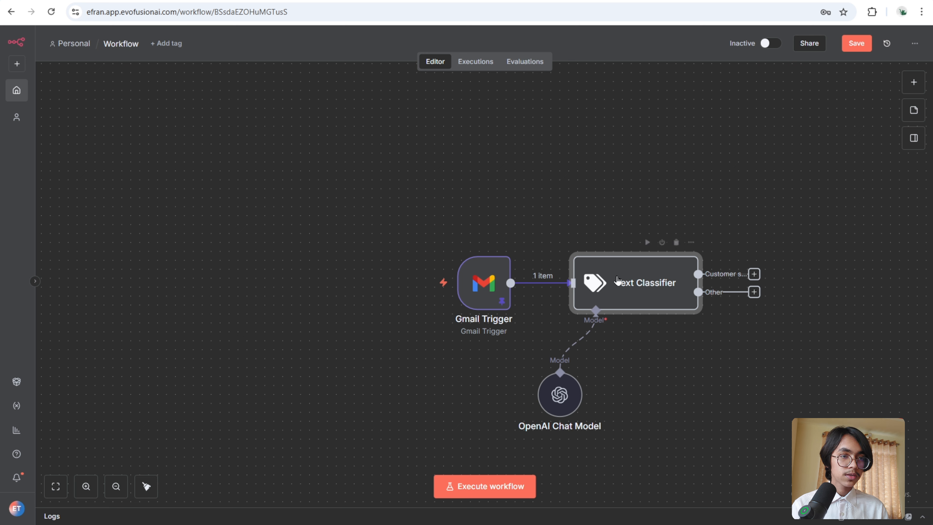
# - Execute the Text Classifier step and review its branch output
pyautogui.click(647, 242)
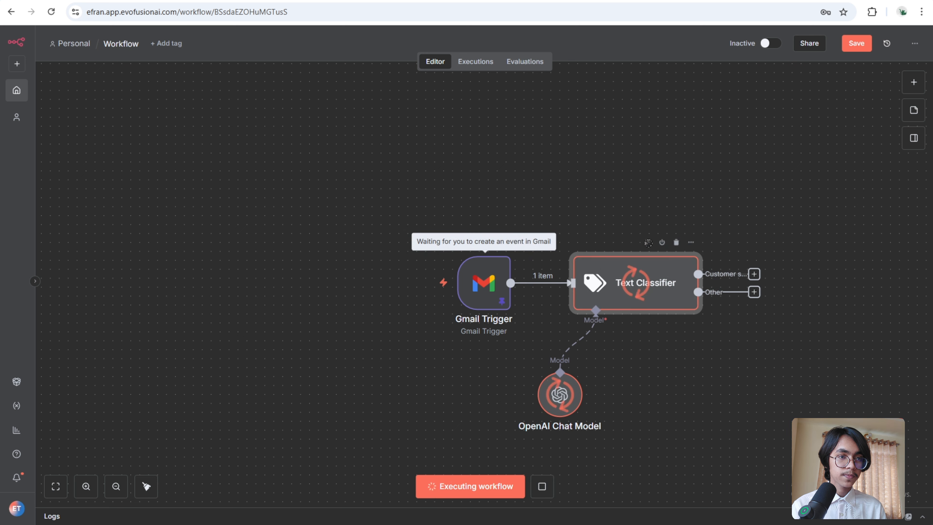
pyautogui.doubleClick(649, 289)
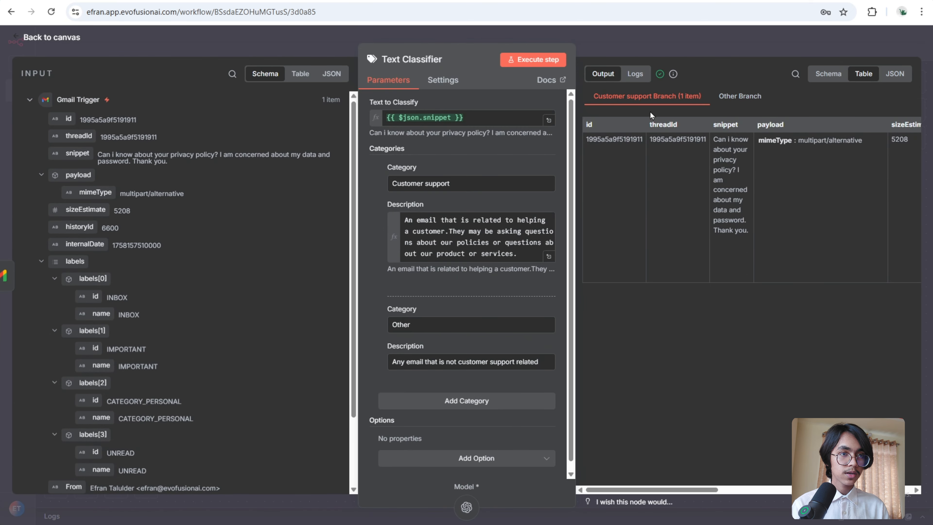
pyautogui.press('Escape')
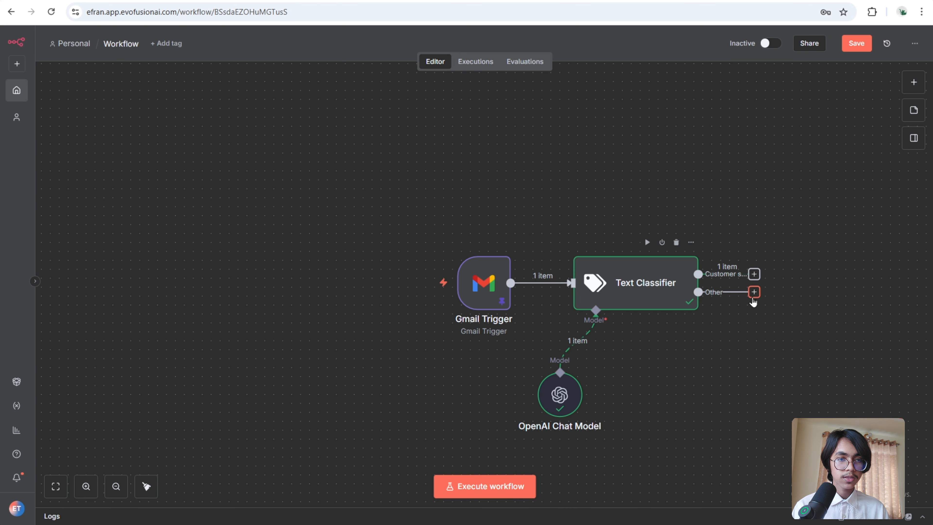
# - Connect a No Operation, do nothing node to the Other branch and move it lower
pyautogui.click(753, 291)
pyautogui.write('do no')
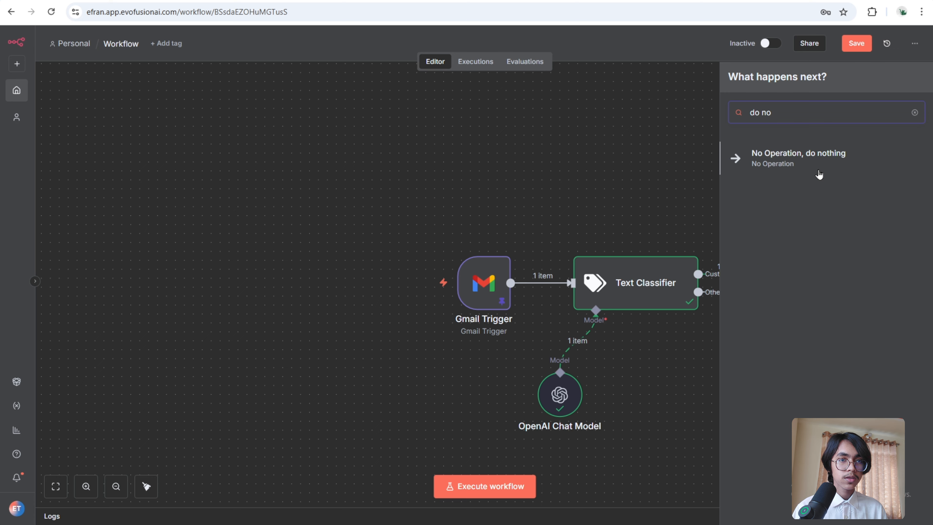
pyautogui.click(823, 160)
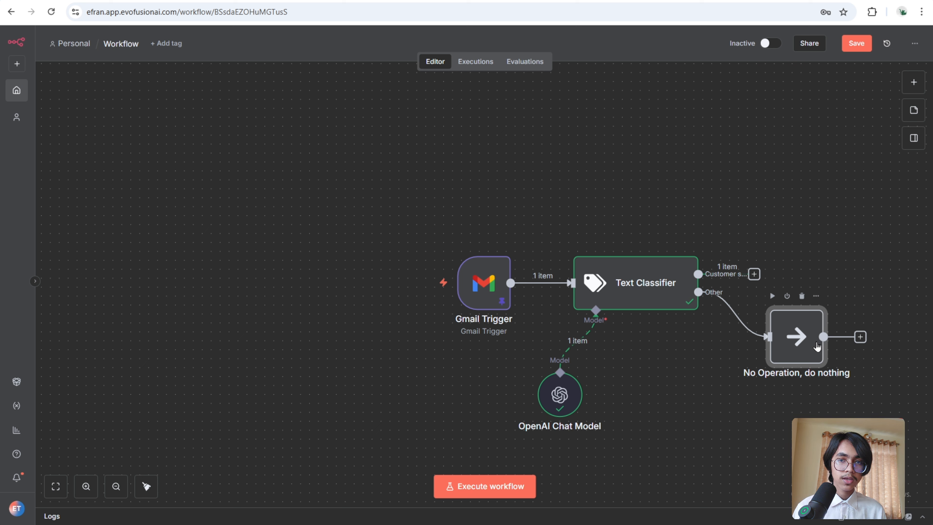
pyautogui.moveTo(817, 346); pyautogui.dragTo(781, 401)
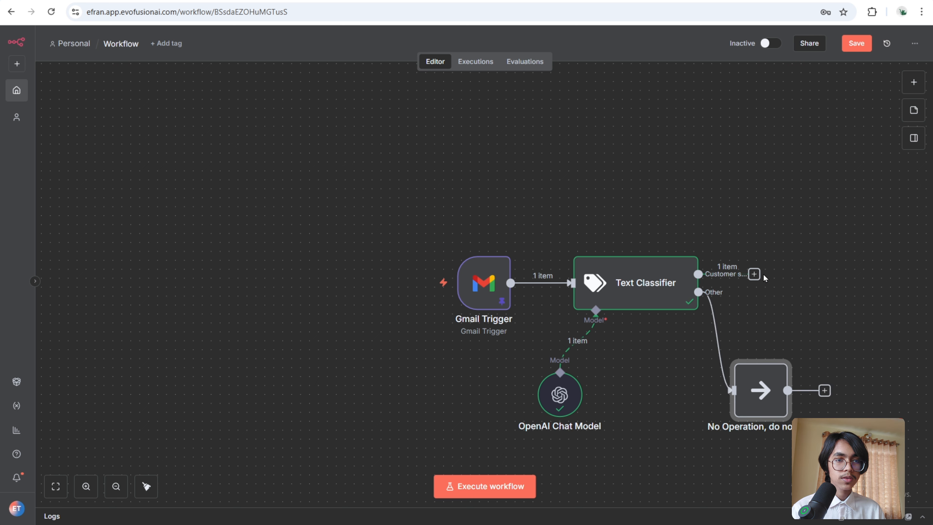
# - Add an AI Agent node to the Customer support branch
pyautogui.click(754, 274)
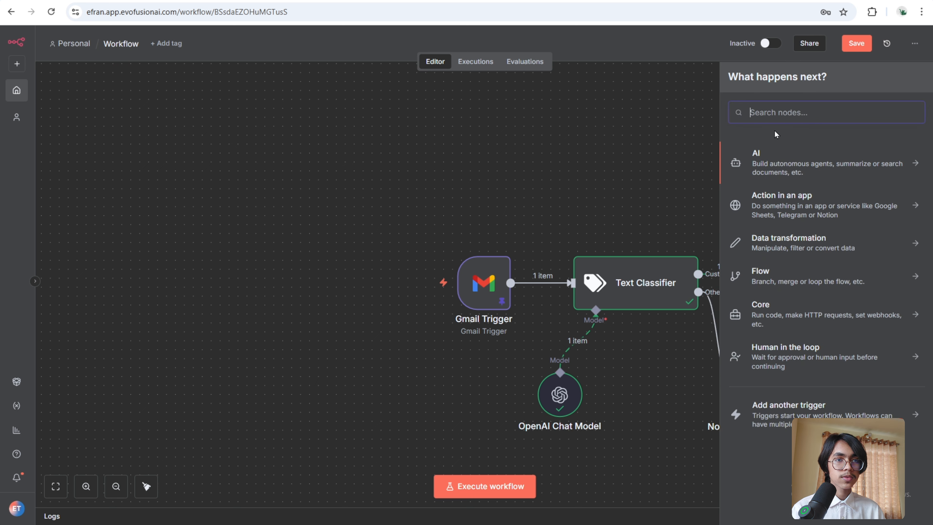
pyautogui.write('ai age')
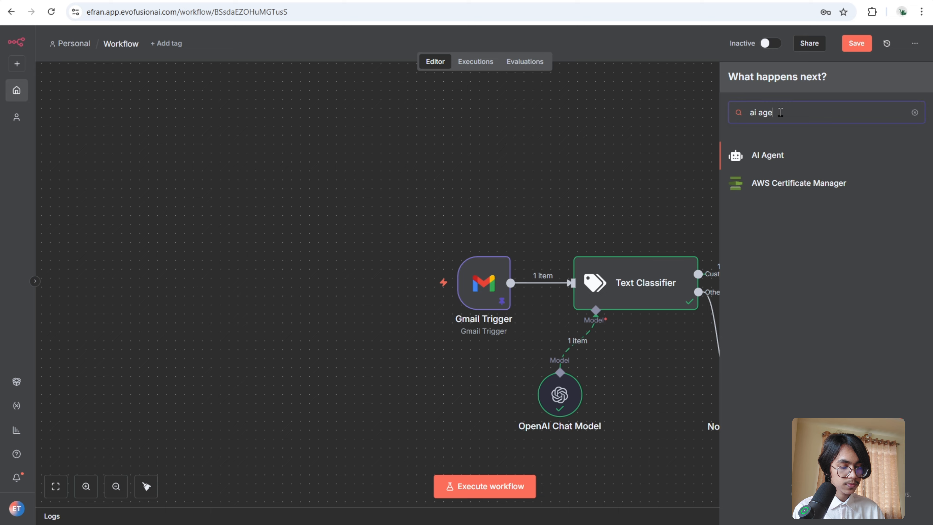
pyautogui.click(835, 154)
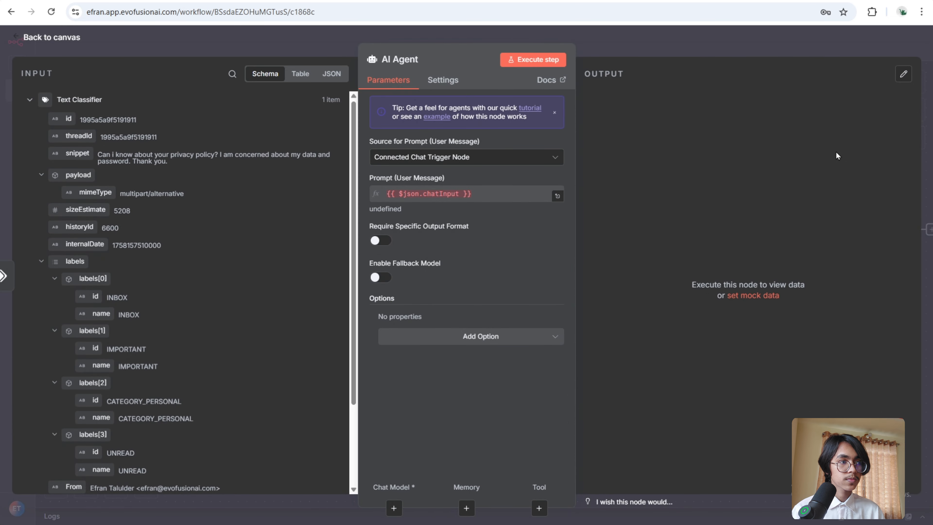
# - Set the AI Agent's prompt source to Define below and map the Gmail Trigger snippet field as the user message
pyautogui.click(555, 157)
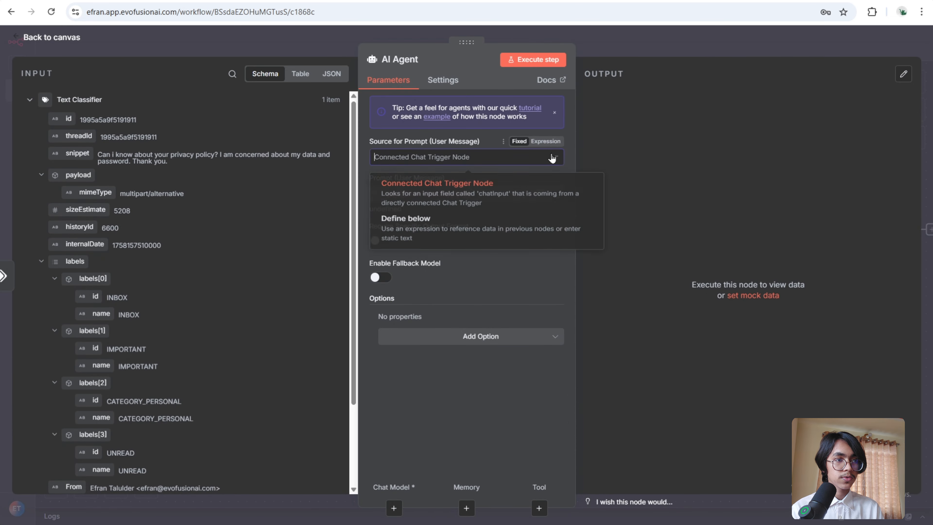
pyautogui.click(516, 232)
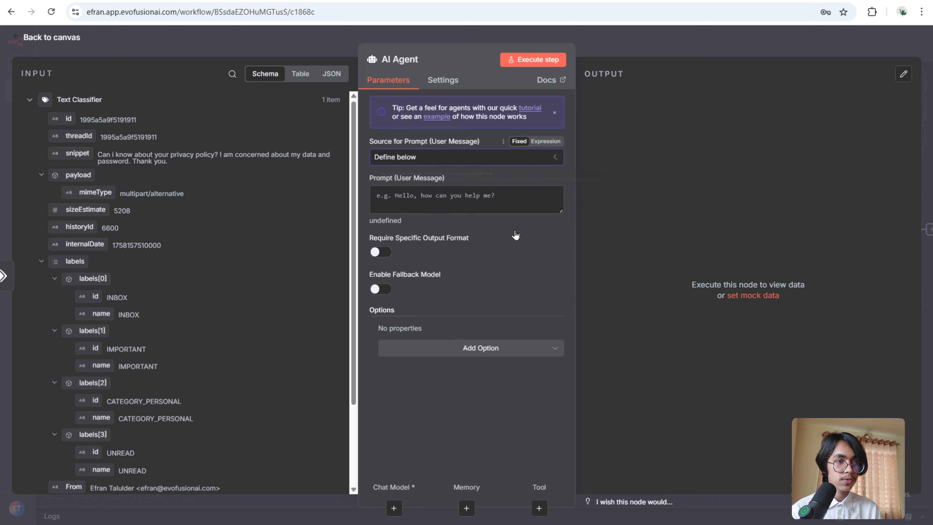
pyautogui.scroll(-3, 263, 217)
pyautogui.click(29, 433)
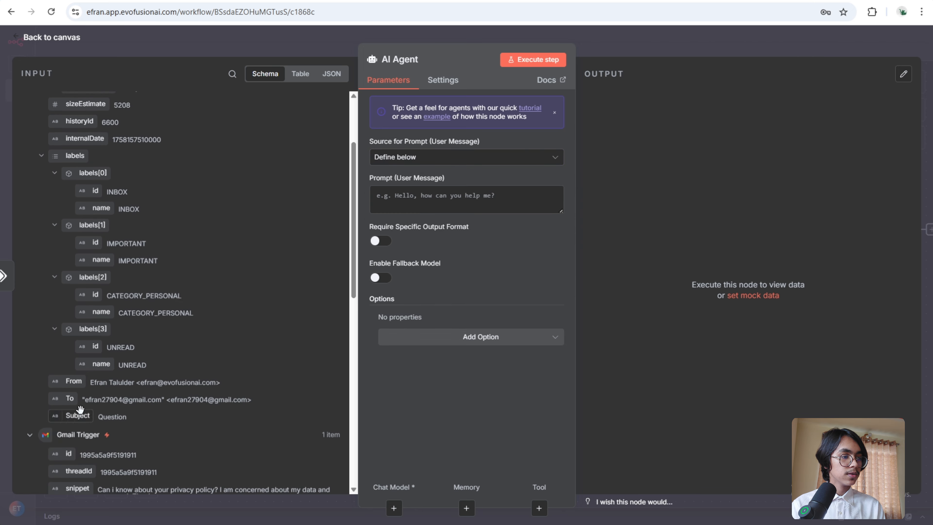
pyautogui.scroll(-5, 188, 363)
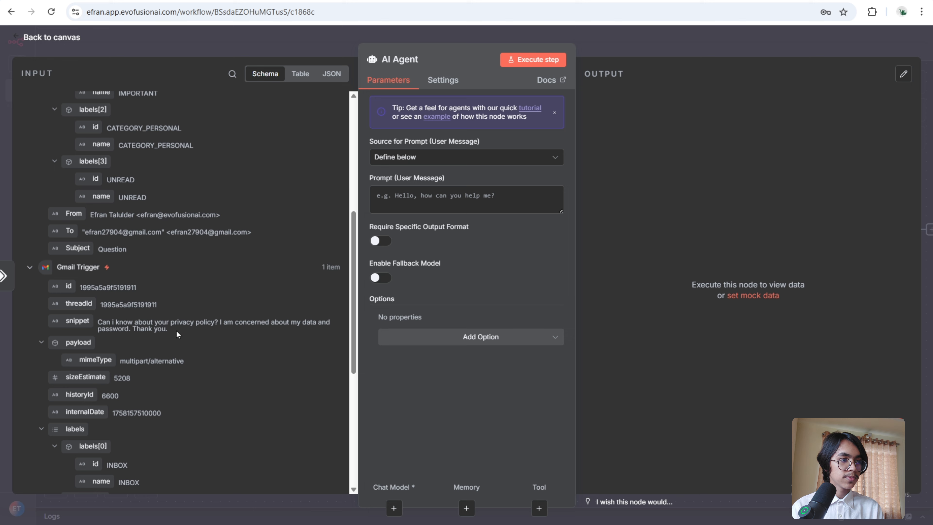
pyautogui.moveTo(80, 324); pyautogui.dragTo(411, 209)
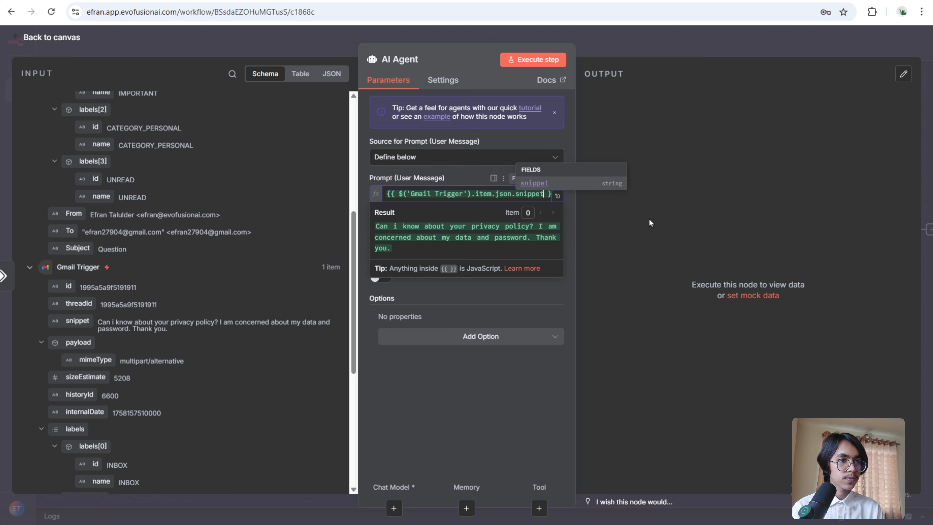
pyautogui.click(648, 225)
pyautogui.click(690, 47)
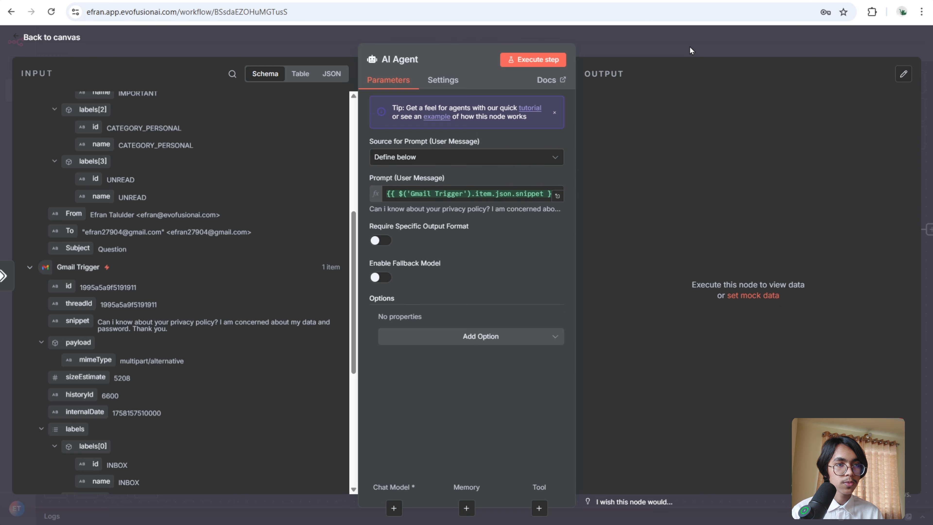
pyautogui.moveTo(811, 339); pyautogui.dragTo(475, 327)
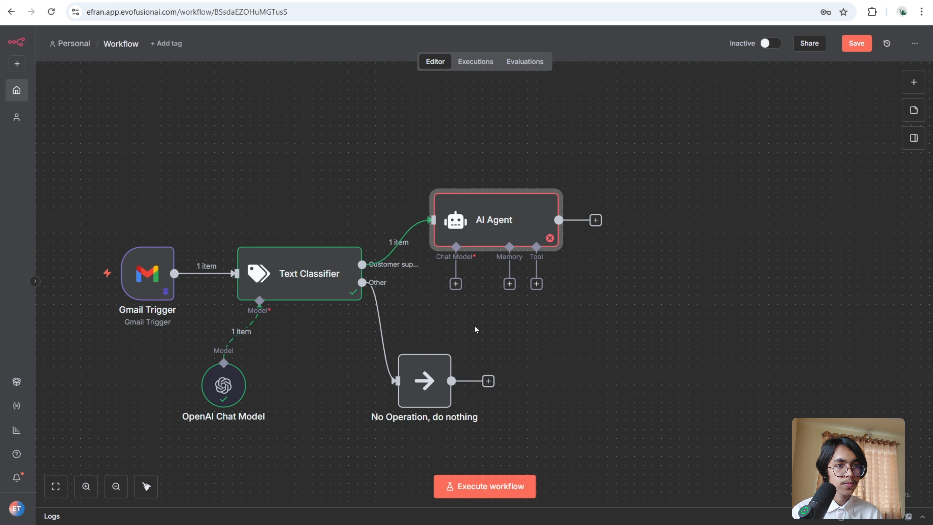
# - Attach an OpenAI Chat Model to the AI Agent, set its model to gpt-4.1, and place it beneath the agent
pyautogui.click(456, 284)
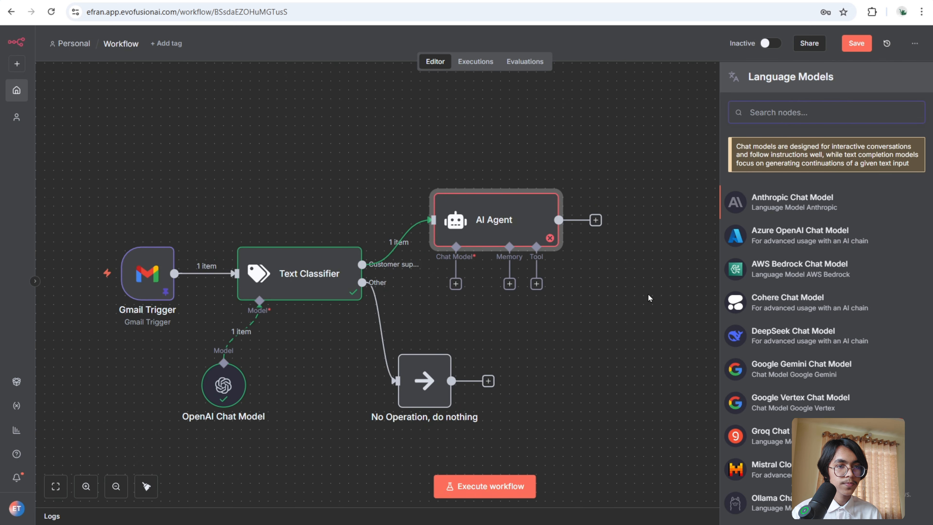
pyautogui.scroll(-5, 822, 294)
pyautogui.click(770, 439)
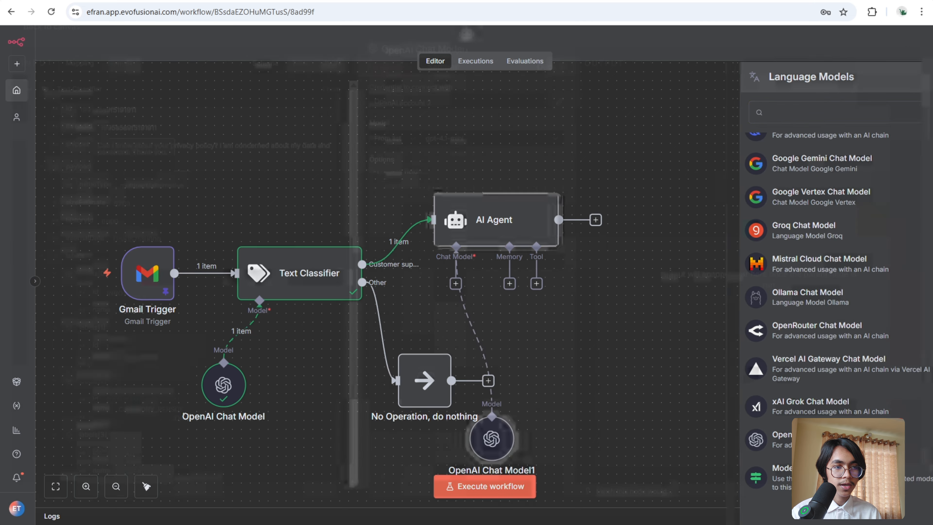
pyautogui.click(530, 150)
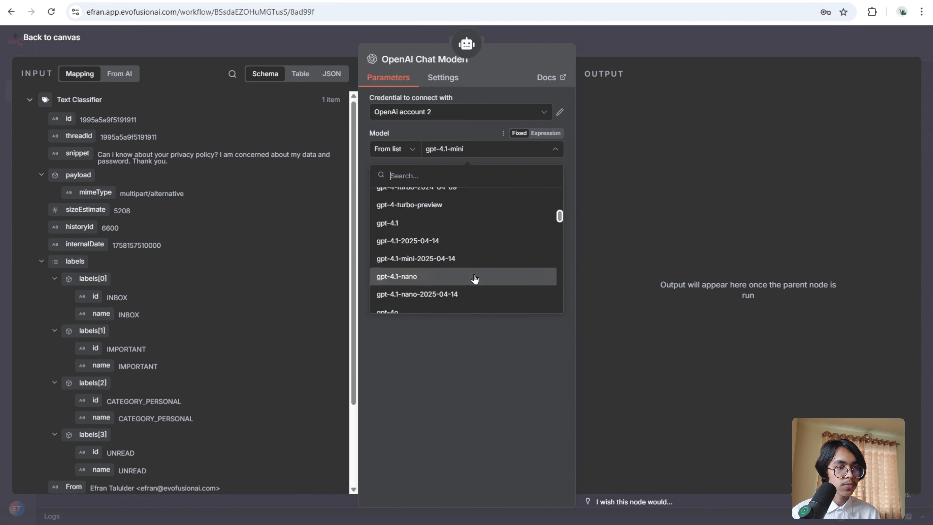
pyautogui.scroll(-3, 514, 270)
pyautogui.scroll(2, 494, 258)
pyautogui.scroll(-3, 494, 257)
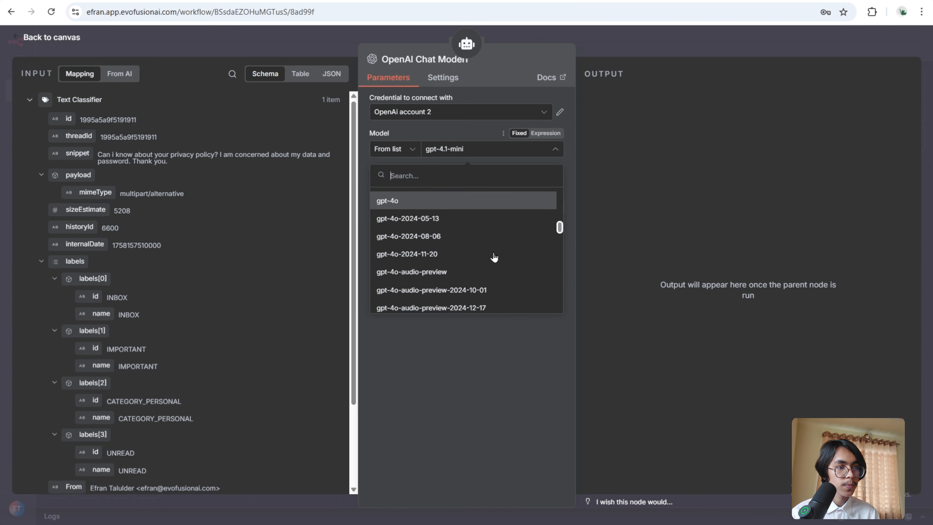
pyautogui.scroll(5, 494, 257)
pyautogui.click(470, 222)
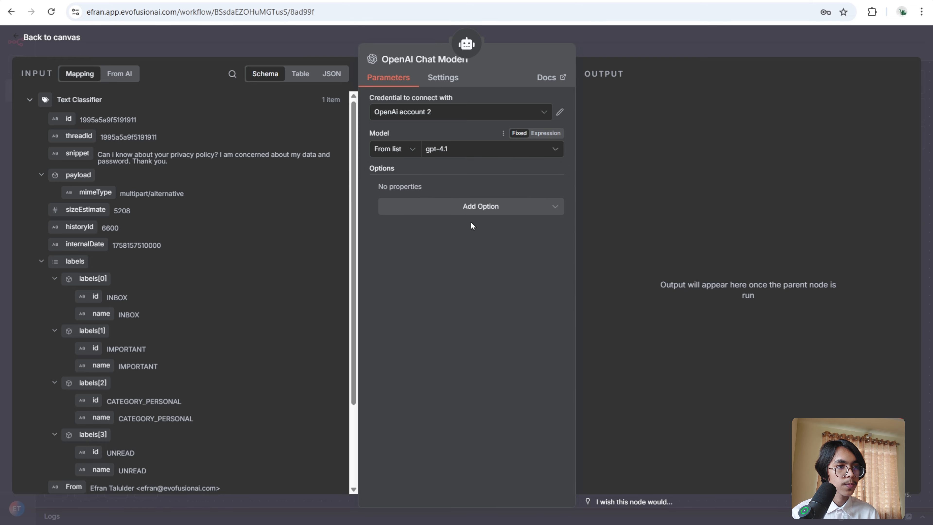
pyautogui.click(674, 44)
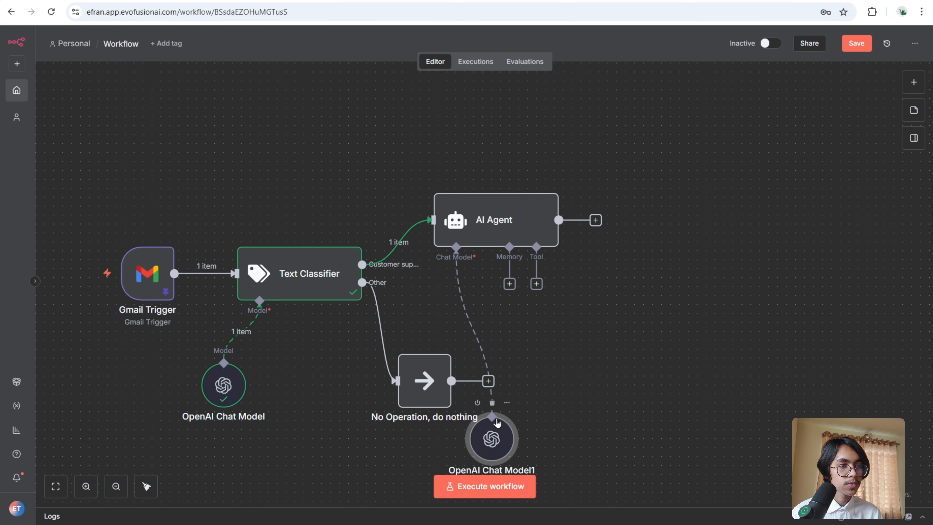
pyautogui.moveTo(495, 422); pyautogui.dragTo(460, 297)
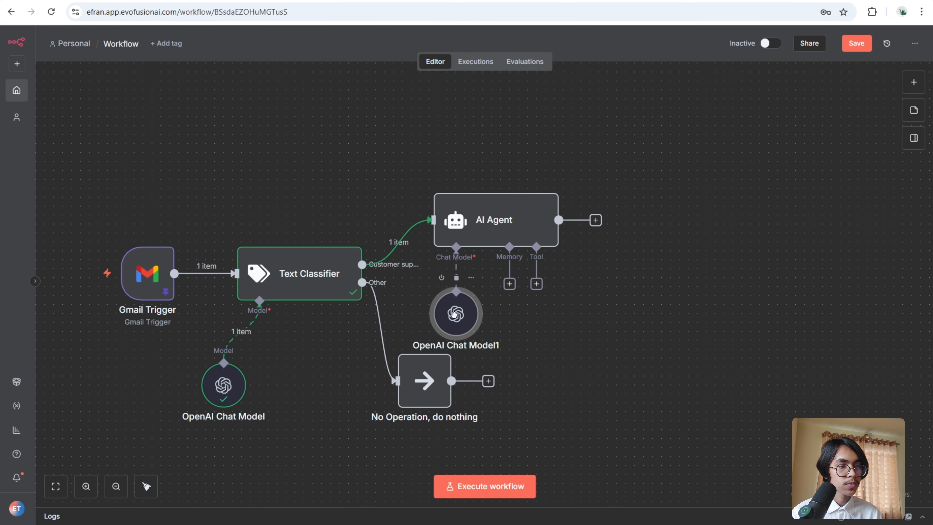
# - Add a System Message option to the AI Agent as an expression containing the pasted StarTech customer support instructions
pyautogui.doubleClick(510, 231)
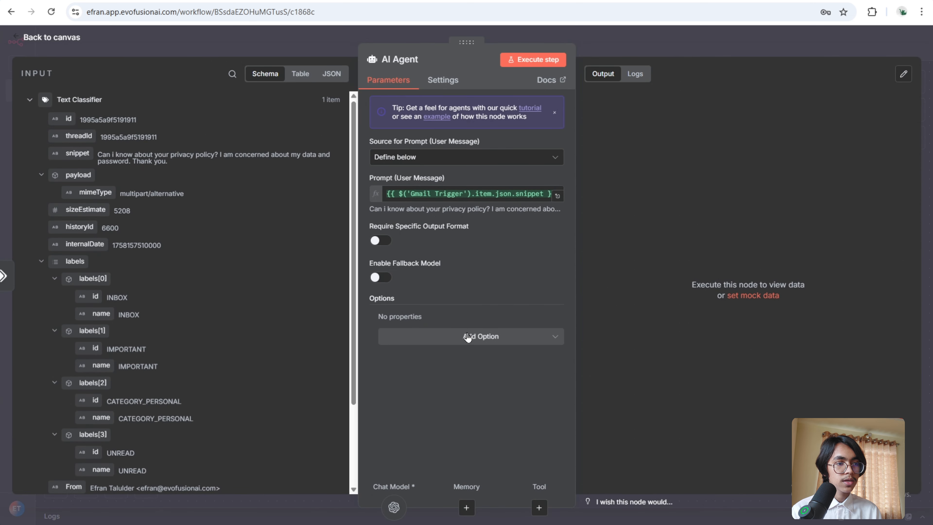
pyautogui.click(467, 337)
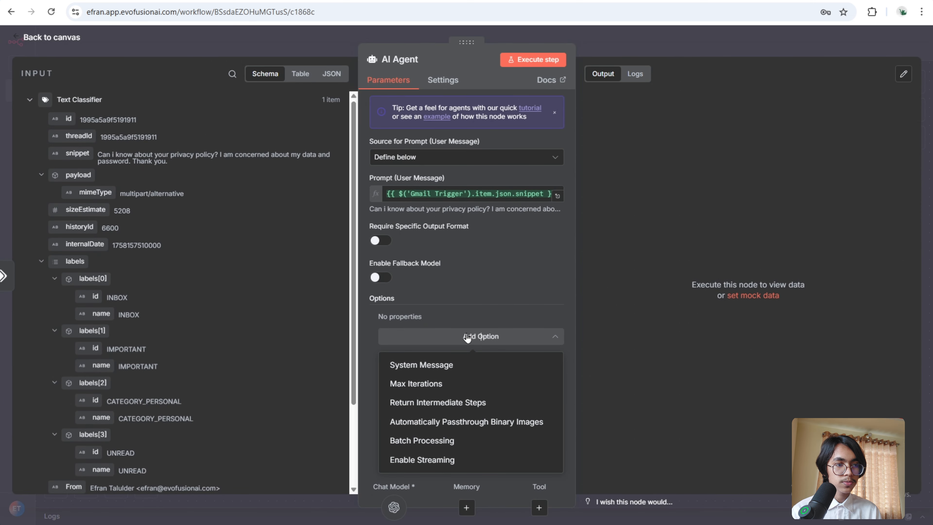
pyautogui.click(451, 365)
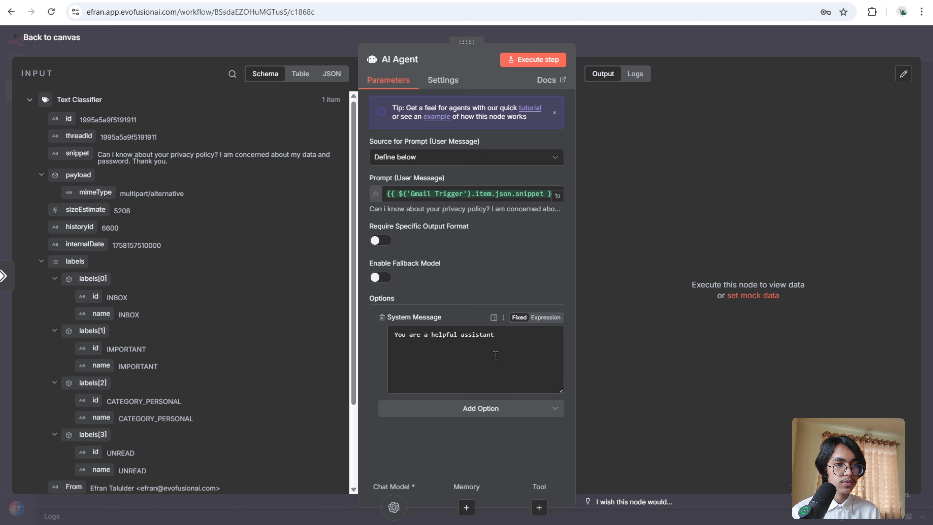
pyautogui.click(514, 338)
pyautogui.press('BackSpace')
pyautogui.press('BackSpace')
pyautogui.press('BackSpace')
pyautogui.press('BackSpace')
pyautogui.press('BackSpace')
pyautogui.press('BackSpace')
pyautogui.press('BackSpace')
pyautogui.press('BackSpace')
pyautogui.press('BackSpace')
pyautogui.press('BackSpace')
pyautogui.press('BackSpace')
pyautogui.press('BackSpace')
pyautogui.press('BackSpace')
pyautogui.press('BackSpace')
pyautogui.press('BackSpace')
pyautogui.press('BackSpace')
pyautogui.press('BackSpace')
pyautogui.press('BackSpace')
pyautogui.press('BackSpace')
pyautogui.press('BackSpace')
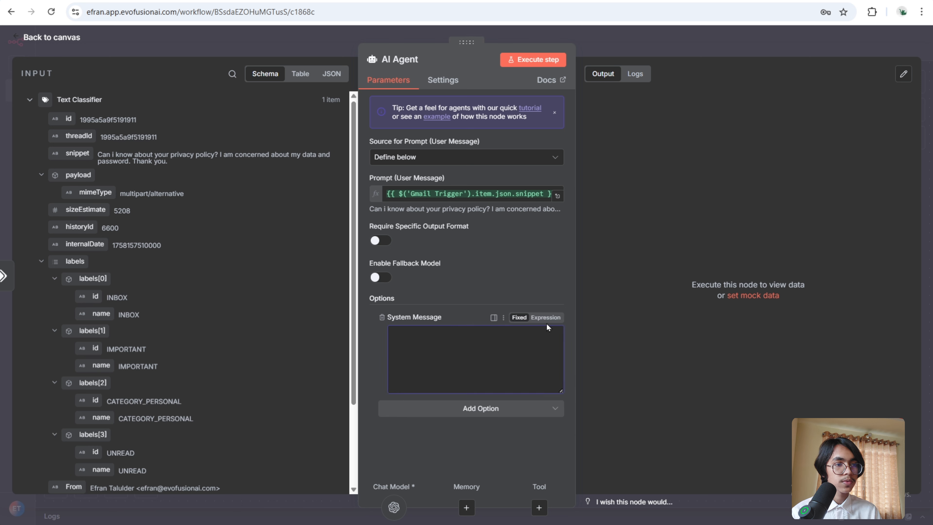
pyautogui.click(546, 317)
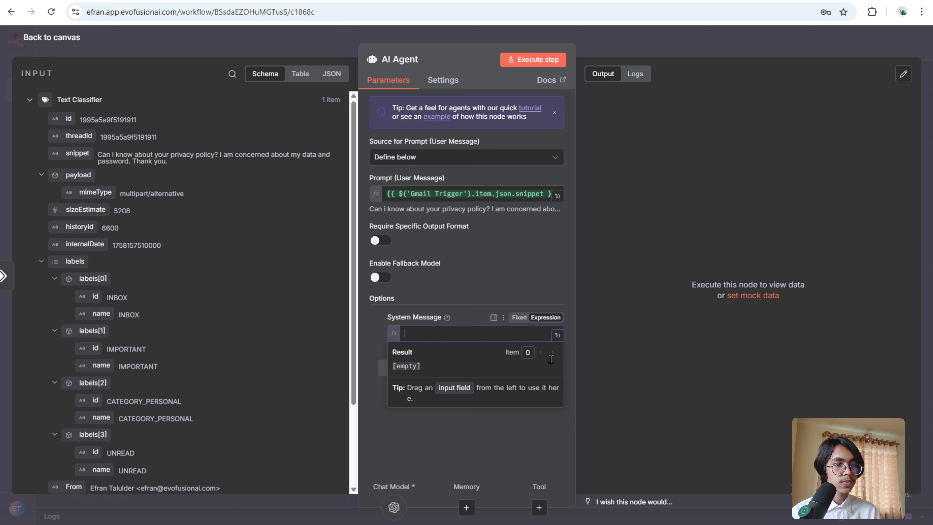
pyautogui.click(558, 339)
pyautogui.click(533, 333)
pyautogui.write('You are a customer support agent for StarTech. your job is to respond to incoming emails with relevant information using your pinecone vector store tool.  ## Output Only output the email body  ##infrastructure - Write friendly emails with emojis - Sign off as Mr. Tony from StarTech')
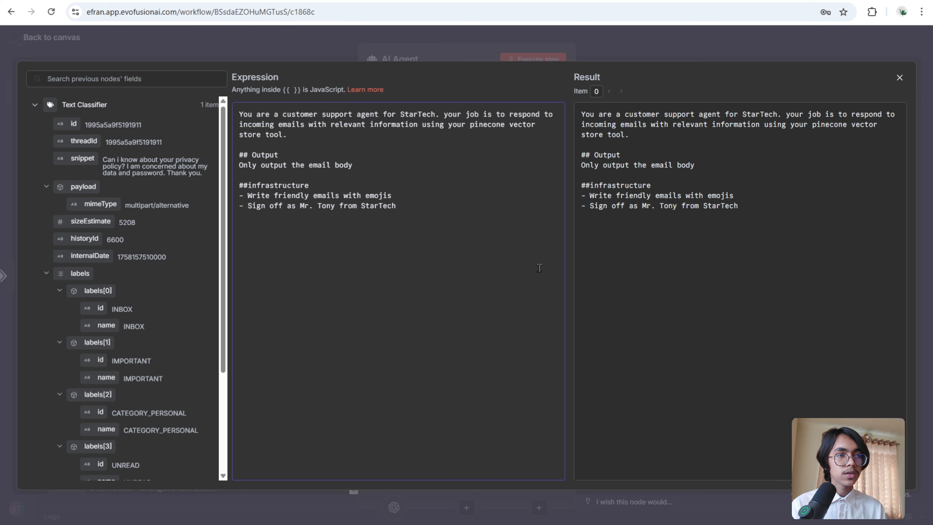
pyautogui.click(665, 45)
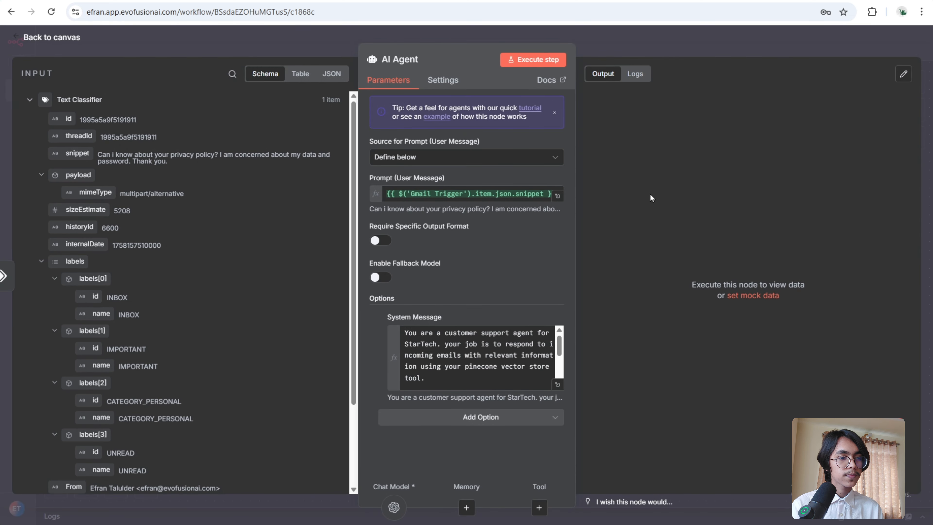
pyautogui.click(635, 59)
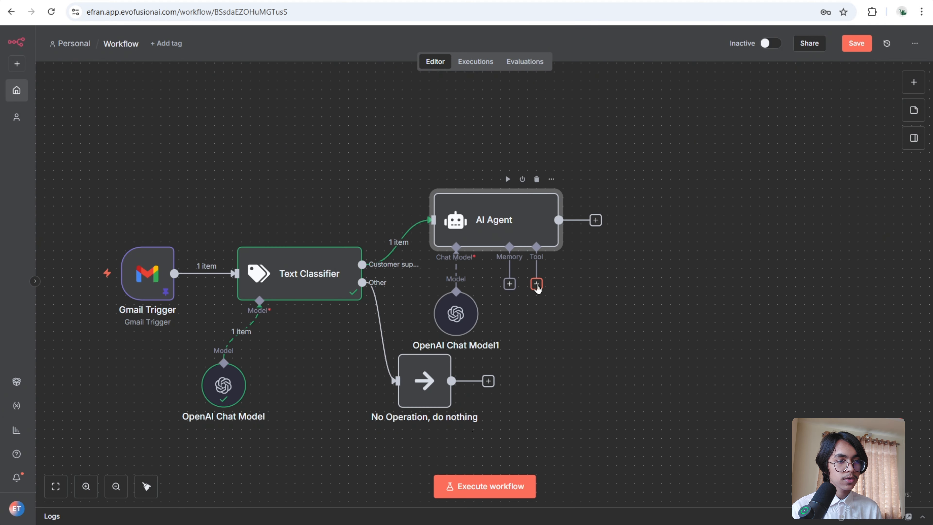
# - Attach a Pinecone Vector Store tool to the AI Agent and move it below the agent
pyautogui.click(537, 284)
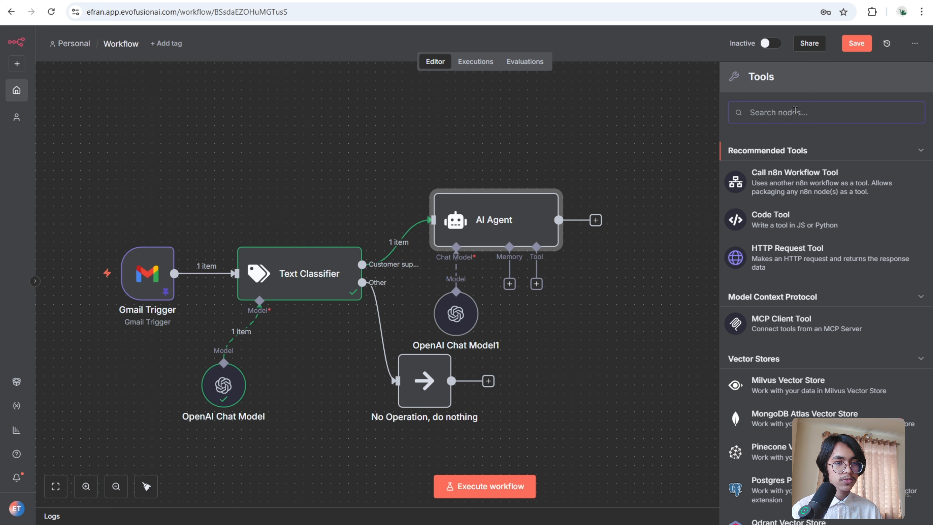
pyautogui.write('pinec')
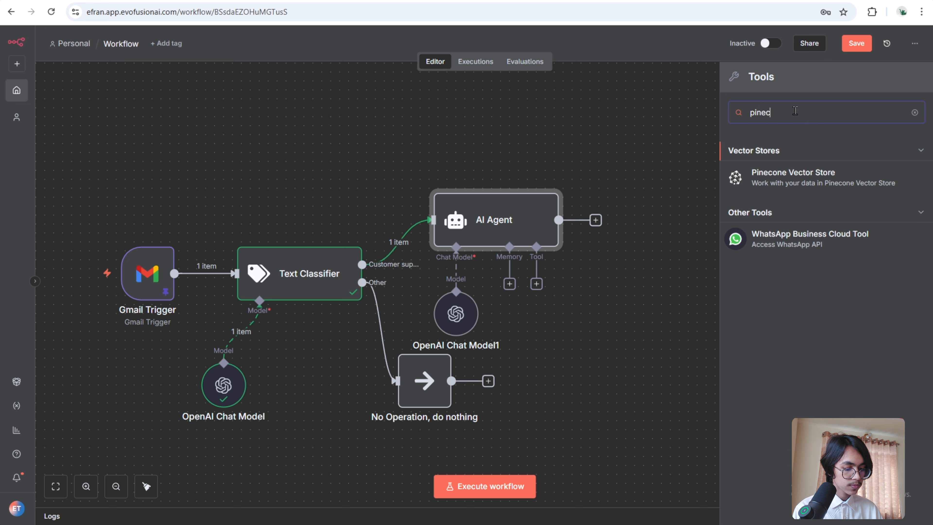
pyautogui.write('one')
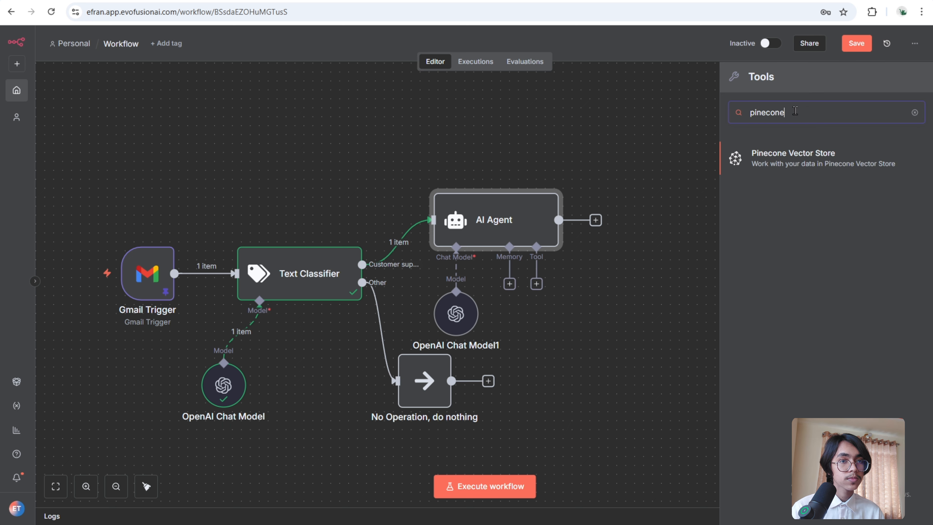
pyautogui.click(818, 161)
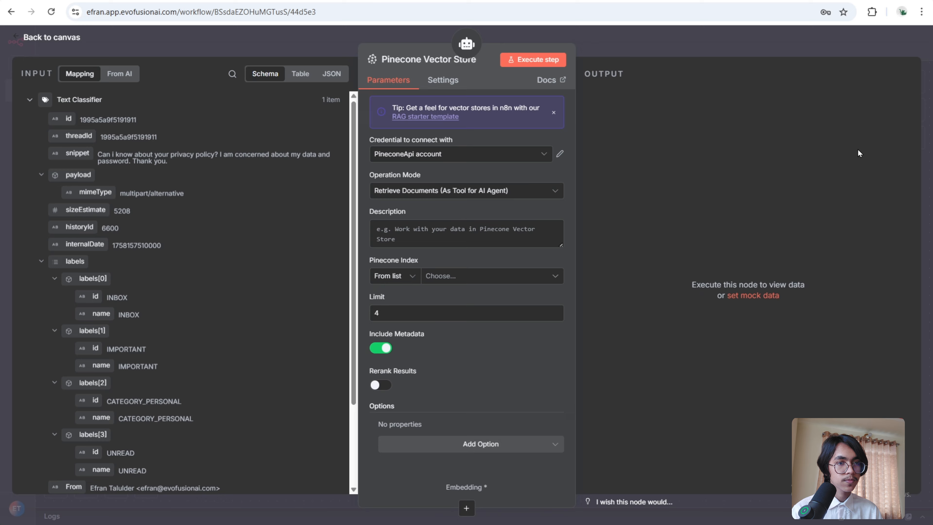
pyautogui.click(700, 43)
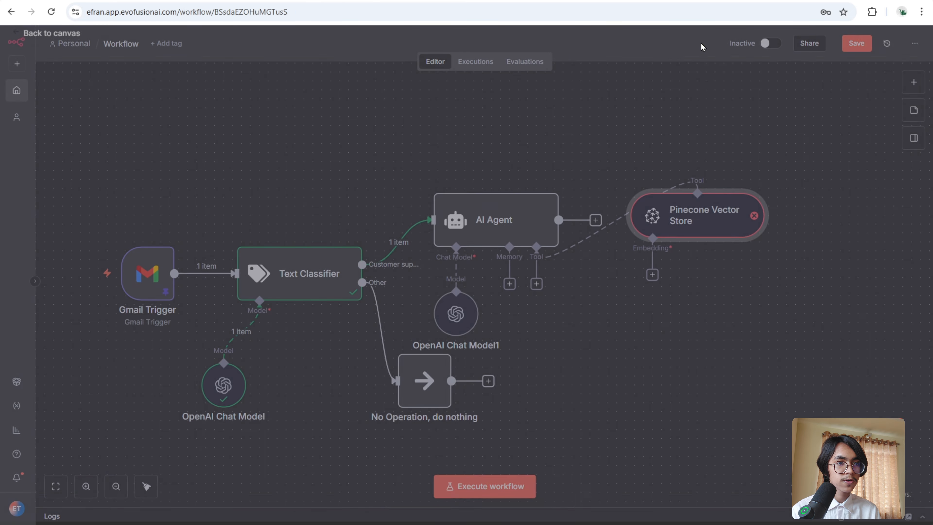
pyautogui.moveTo(707, 204); pyautogui.dragTo(583, 379)
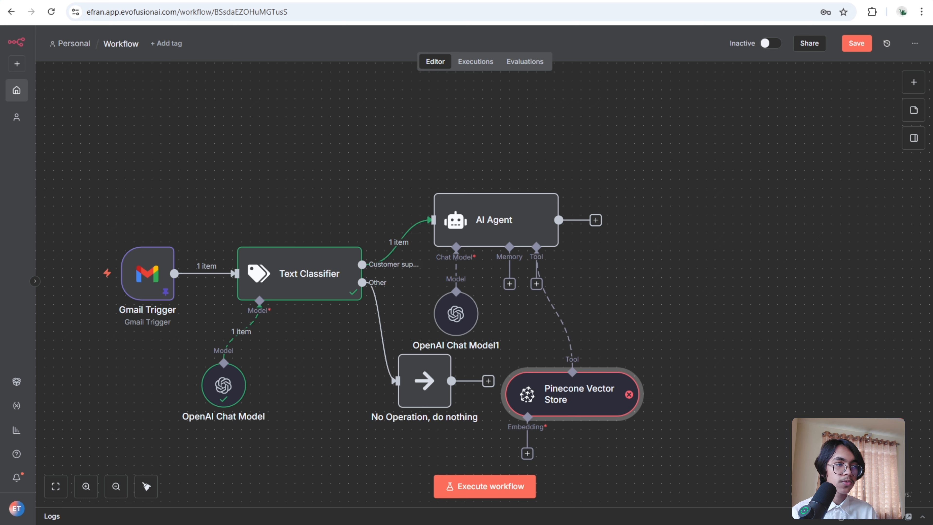
# - Switch to Google Drive and create a new folder named Policy and FAQ
pyautogui.click(68, 1)
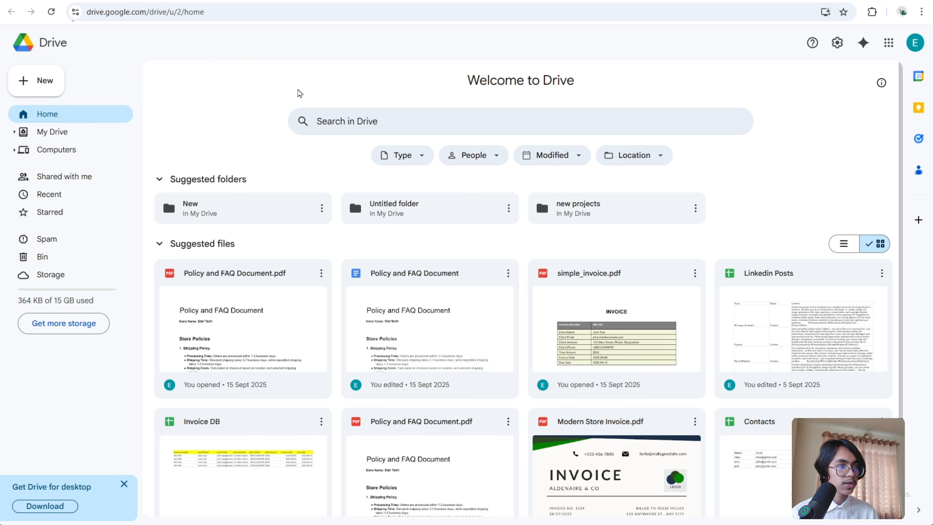
pyautogui.click(40, 89)
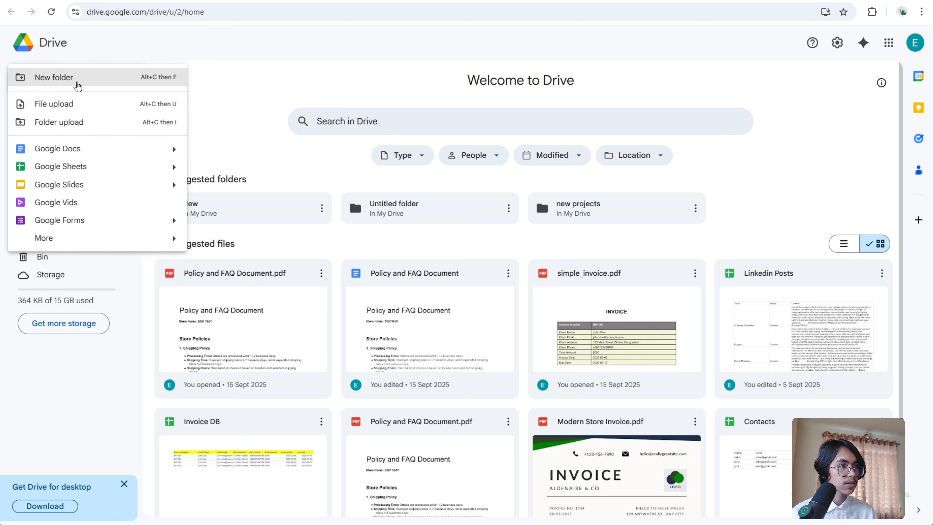
pyautogui.click(77, 87)
pyautogui.write('P')
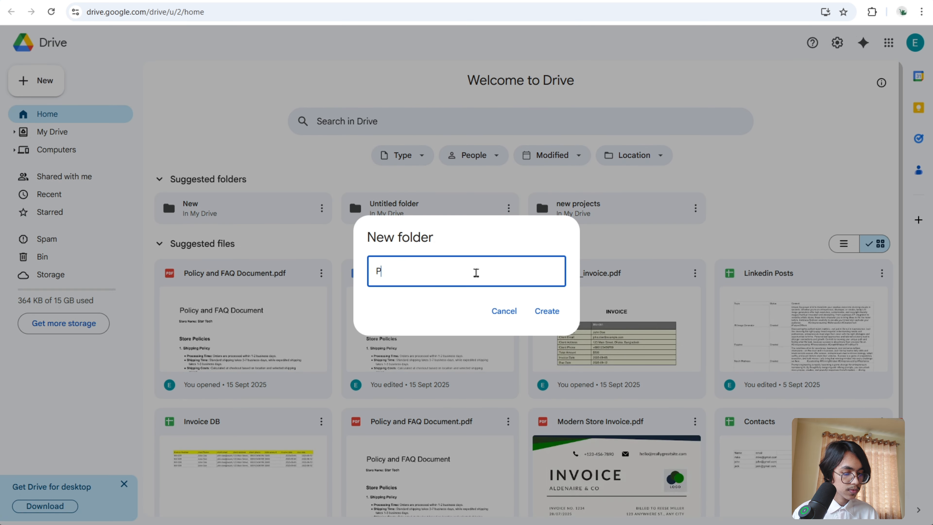
pyautogui.write('olicy and ')
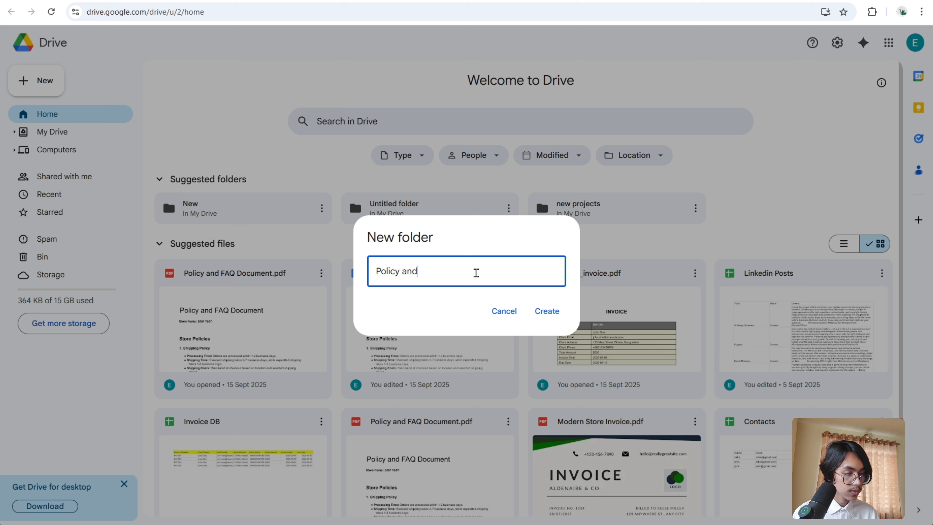
pyautogui.write('FAQ')
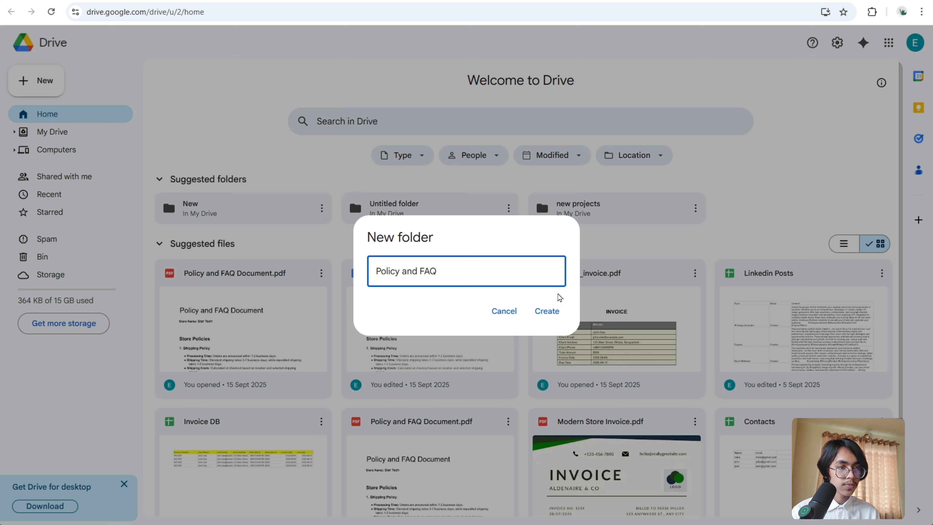
pyautogui.click(548, 312)
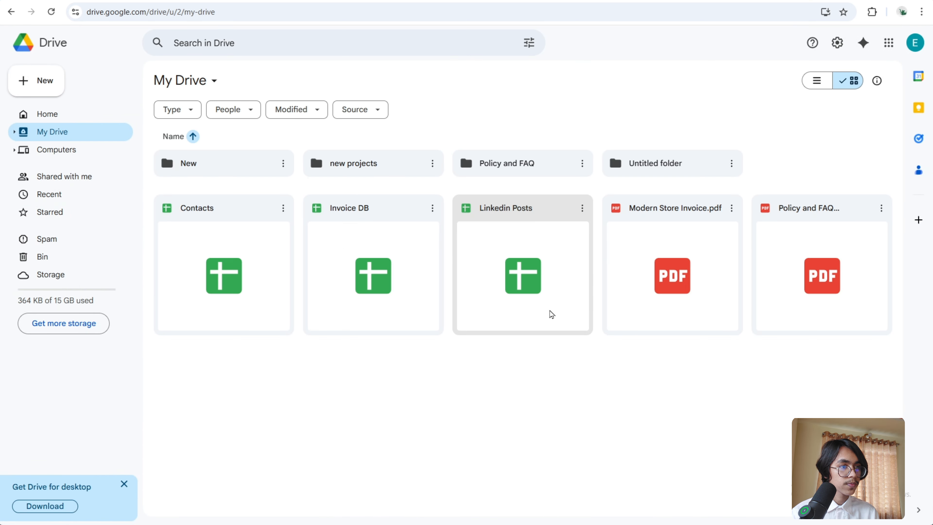
# - Open the Policy and FAQ folder and upload the Policy and FAQ Document PDF from Downloads into it
pyautogui.doubleClick(530, 161)
pyautogui.click(36, 85)
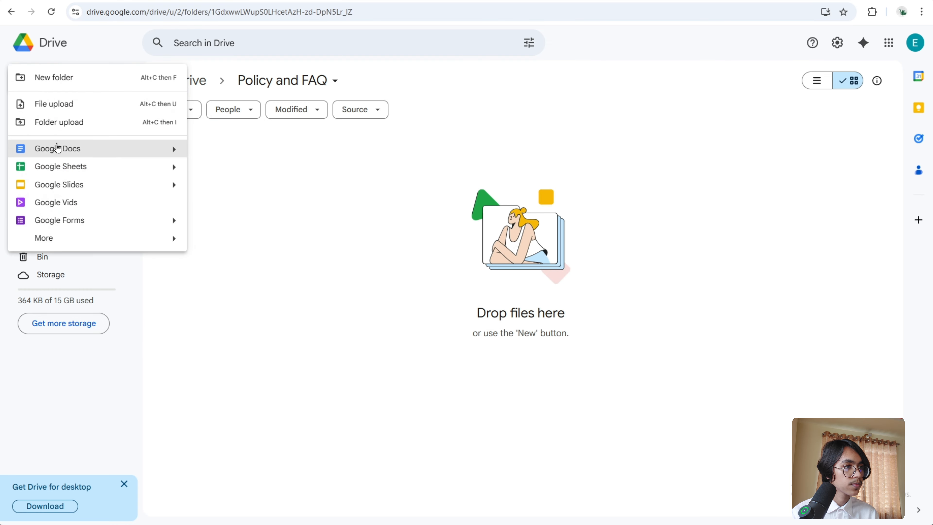
pyautogui.click(62, 103)
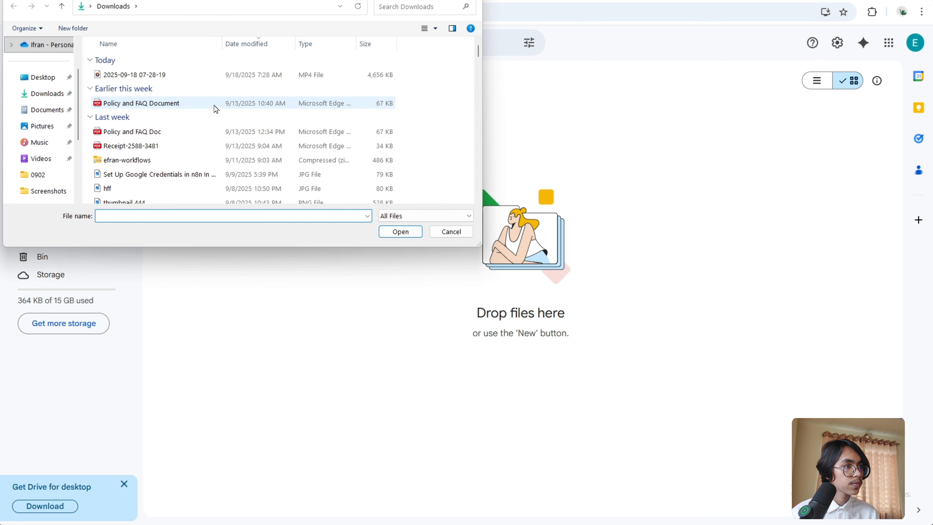
pyautogui.click(199, 103)
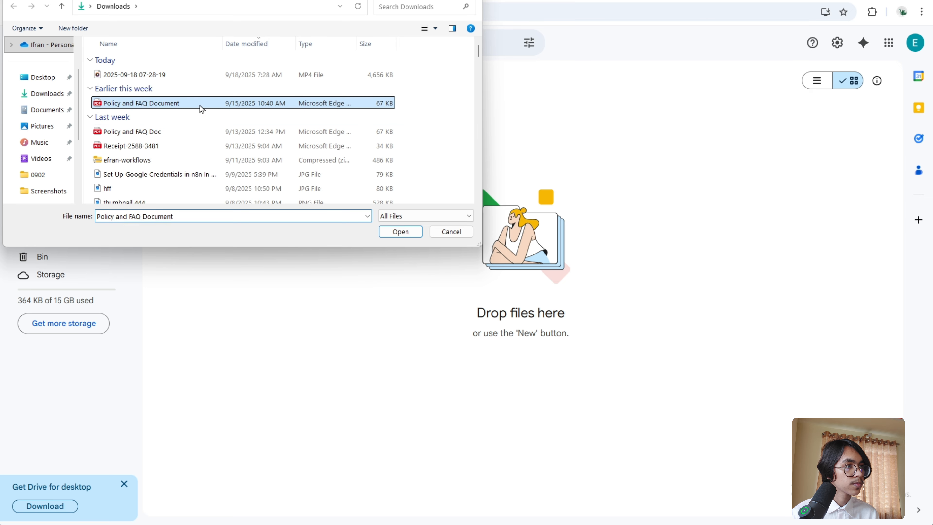
pyautogui.click(387, 232)
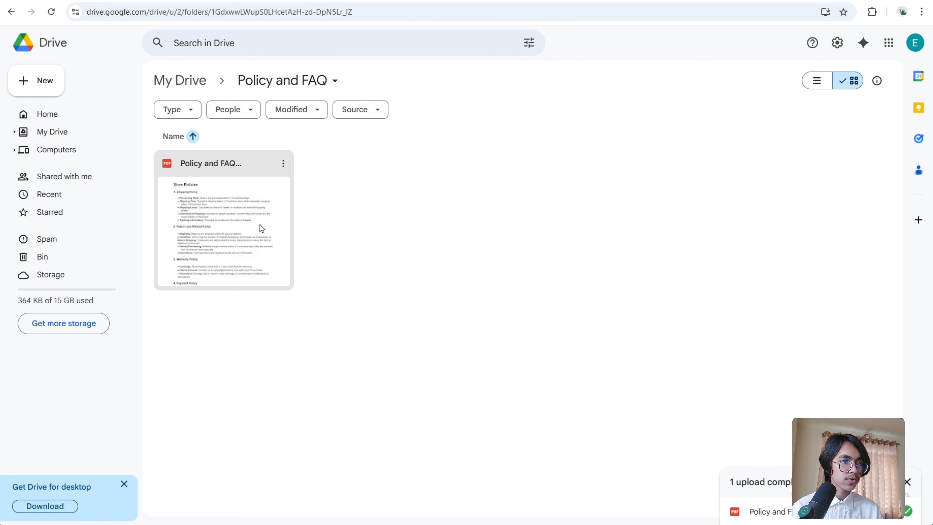
# - Preview the uploaded Policy and FAQ PDF and read through its policies and FAQs
pyautogui.doubleClick(259, 225)
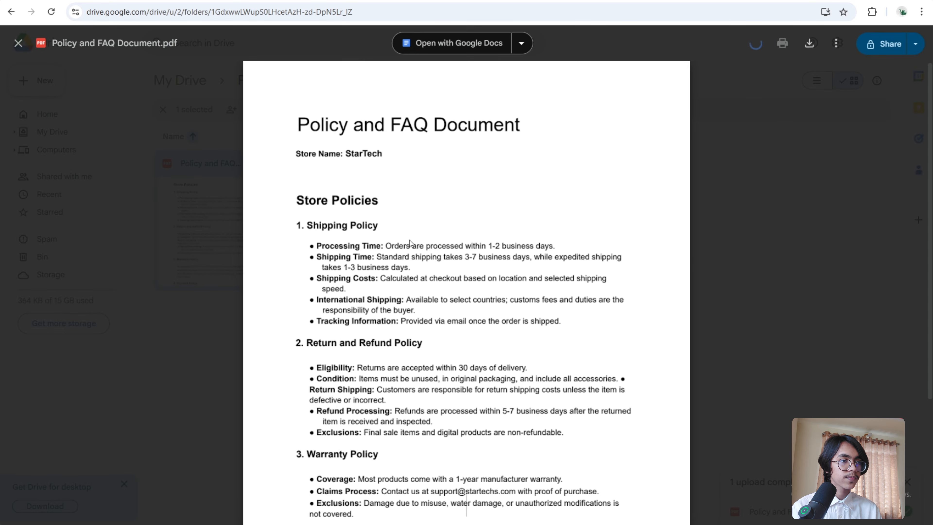
pyautogui.scroll(-20, 496, 270)
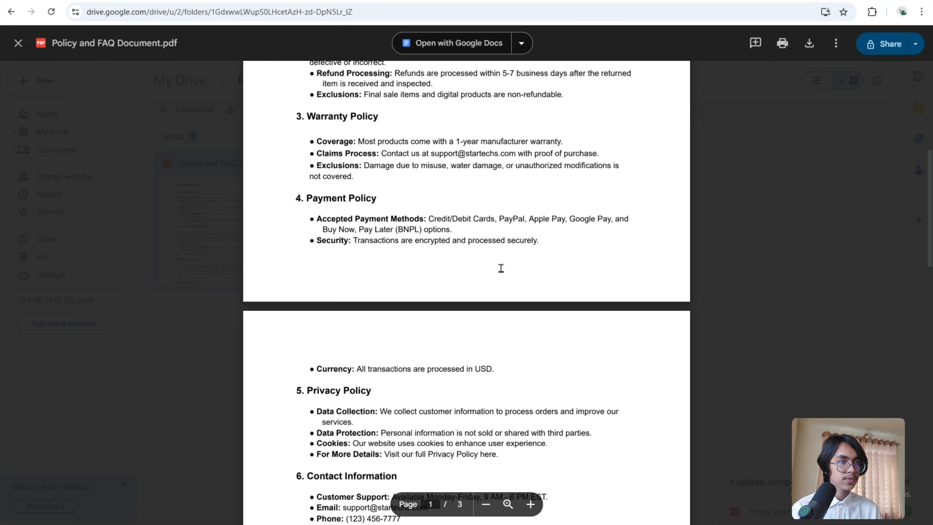
pyautogui.scroll(-10, 501, 268)
pyautogui.scroll(11, 499, 267)
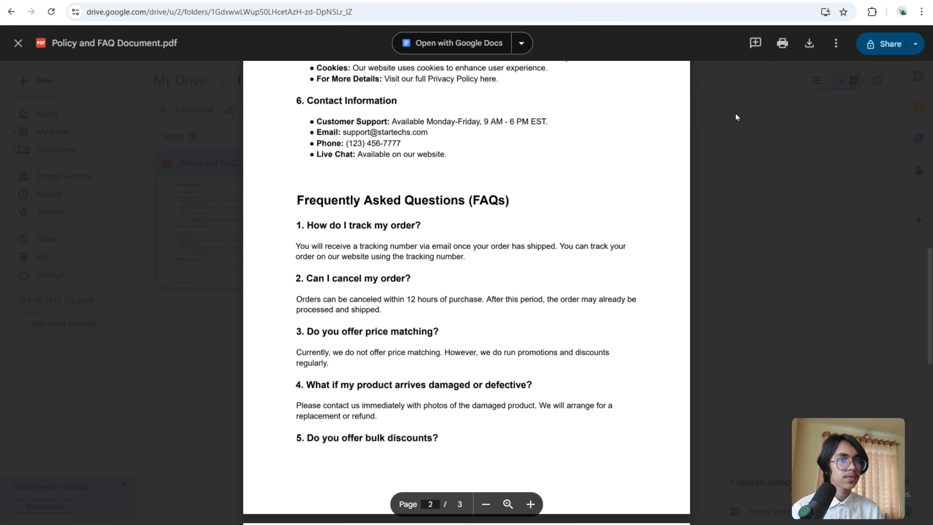
pyautogui.click(18, 43)
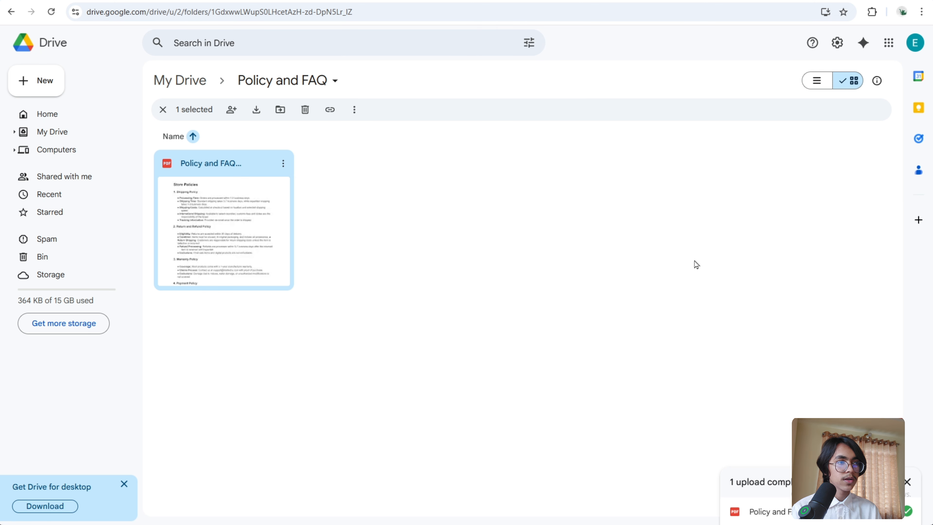
# - Return to the n8n workflow and add a Google Drive trigger for changes involving a specific folder
pyautogui.click(393, 1)
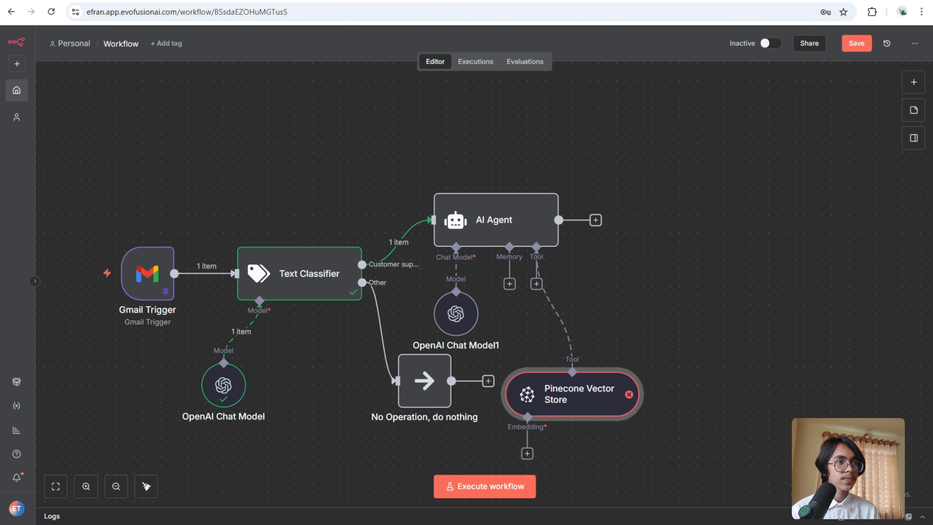
pyautogui.scroll(10, 383, 135)
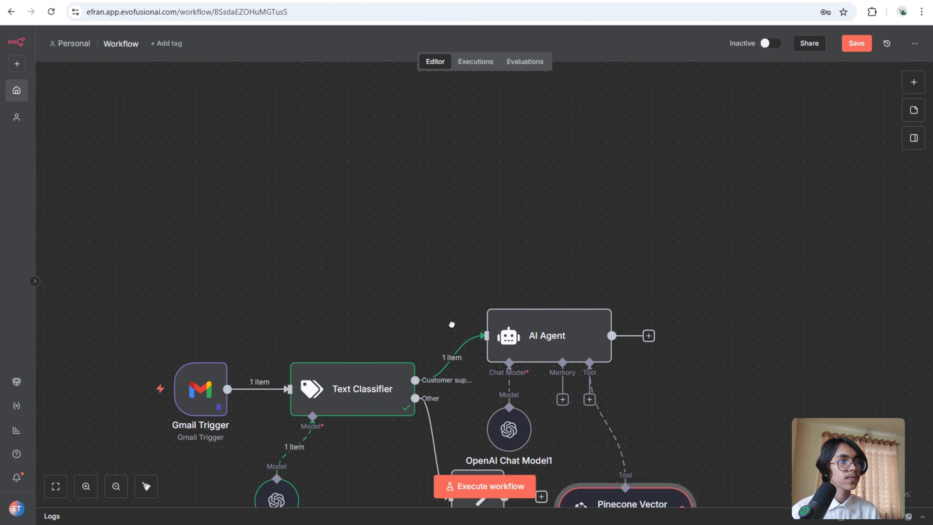
pyautogui.click(913, 82)
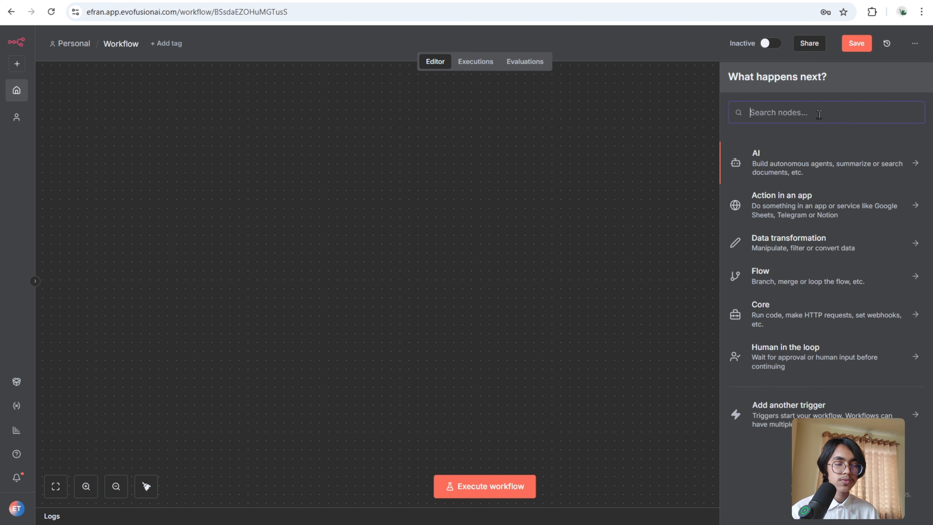
pyautogui.write('GOOG')
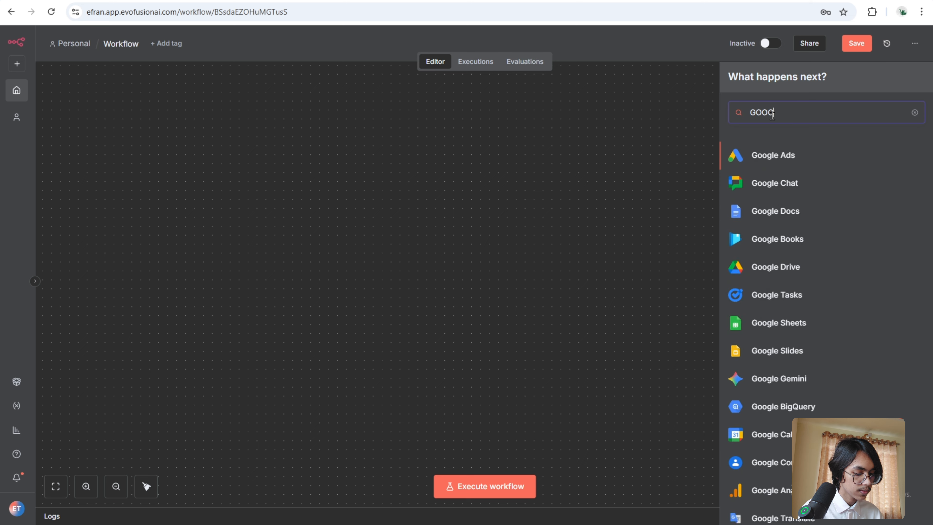
pyautogui.write('LE DR')
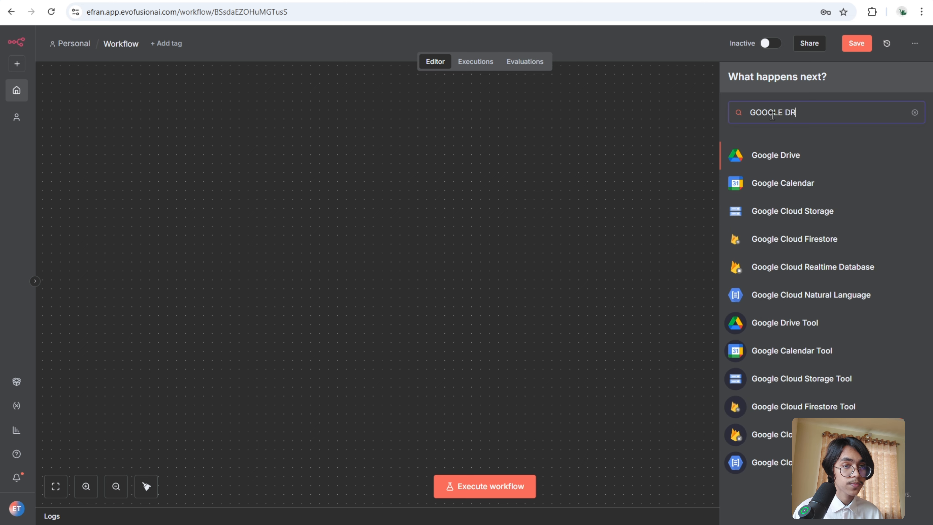
pyautogui.click(789, 155)
pyautogui.scroll(-3, 835, 379)
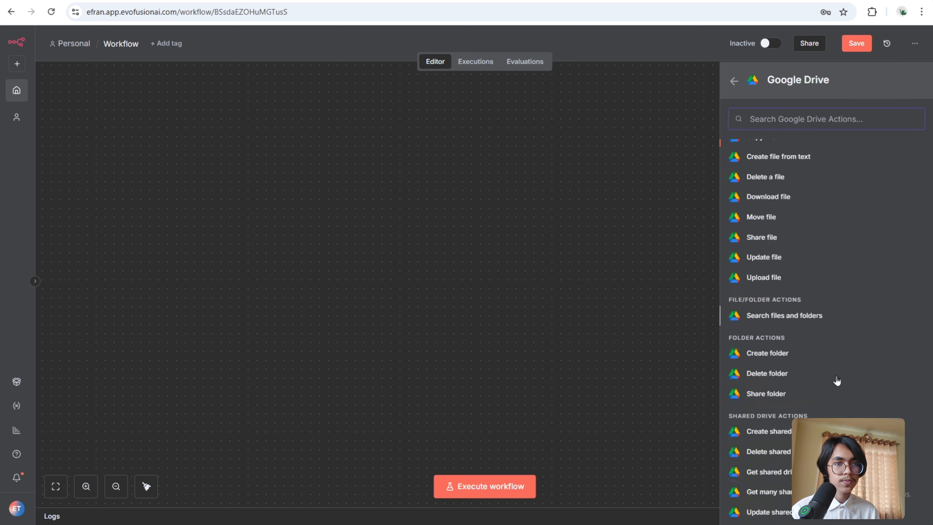
pyautogui.click(920, 507)
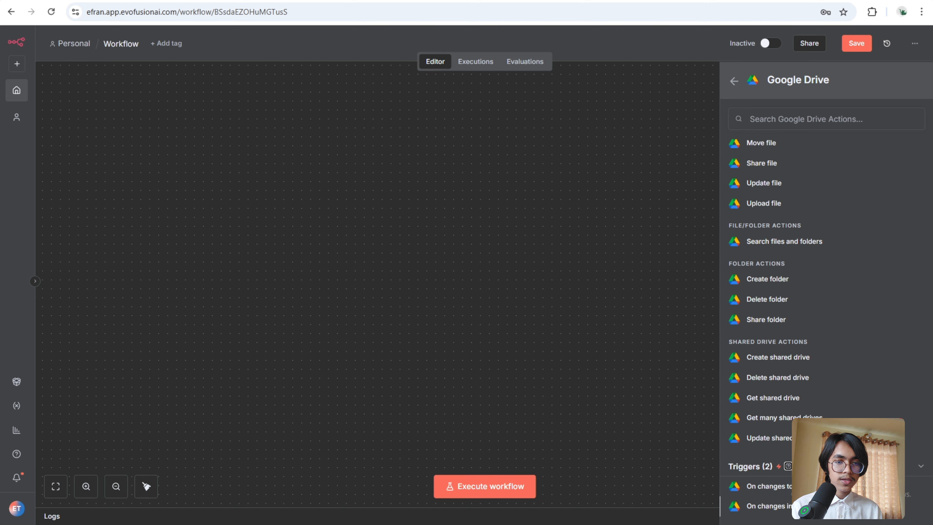
pyautogui.click(801, 505)
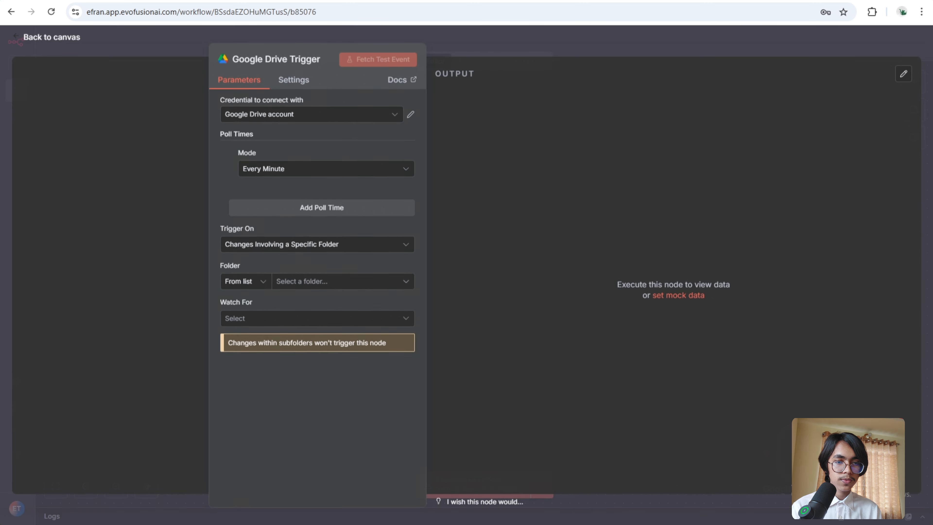
# - Create a new Google Drive credential and paste the OAuth client ID copied from Google Cloud
pyautogui.click(381, 116)
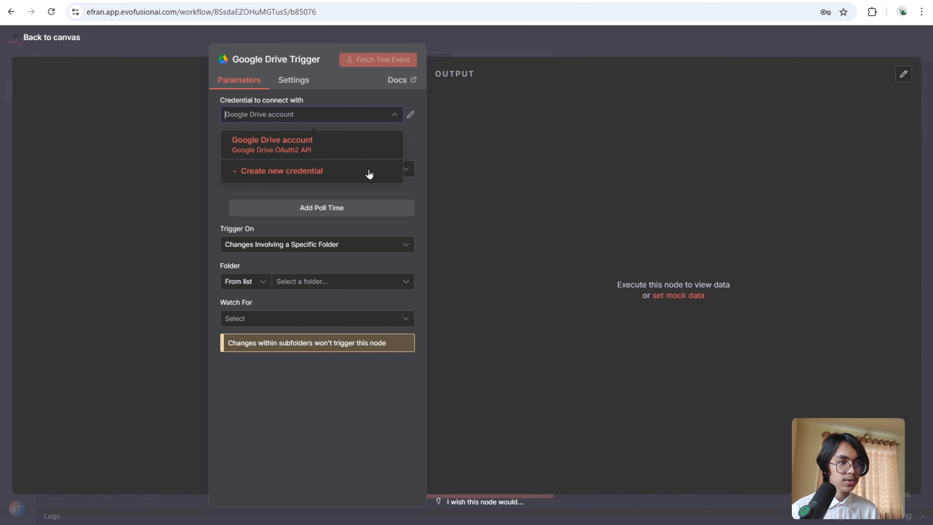
pyautogui.click(369, 172)
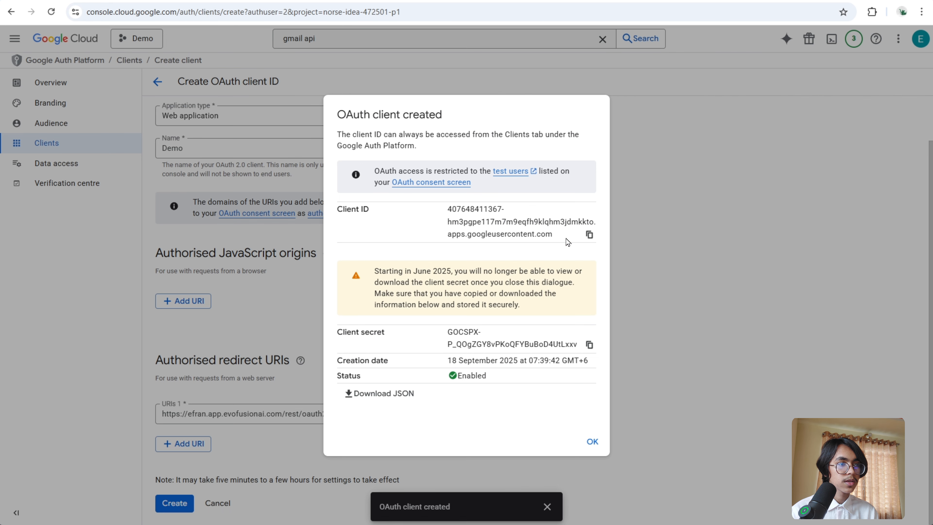
pyautogui.click(589, 234)
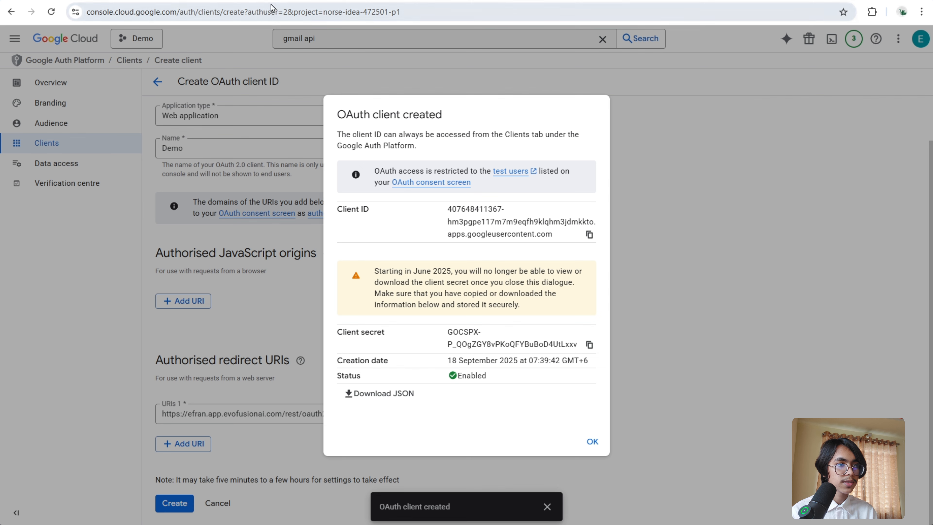
pyautogui.hotkey('alt', 'Tab')
pyautogui.click(401, 300)
pyautogui.rightClick(401, 301)
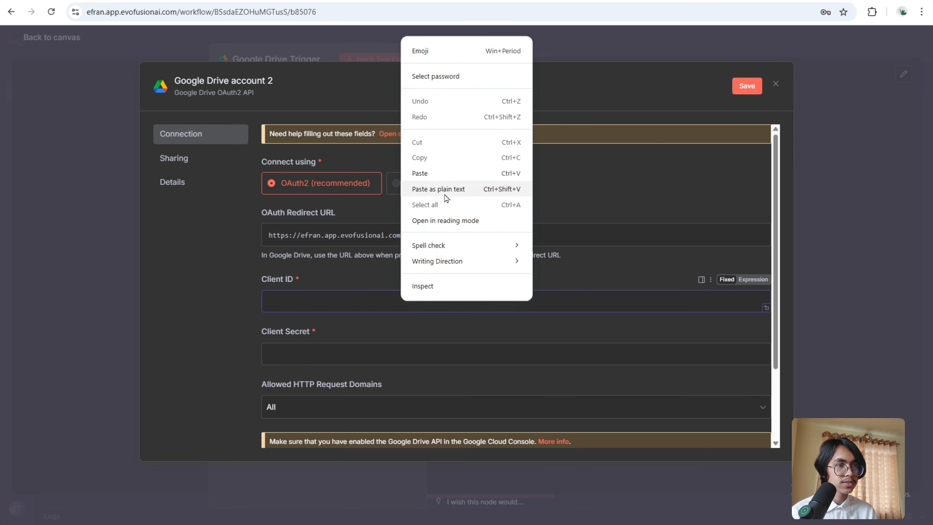
pyautogui.click(443, 171)
# - Copy the OAuth client secret from Google Cloud and paste it into the credential's Client Secret field
pyautogui.hotkey('alt', 'Tab')
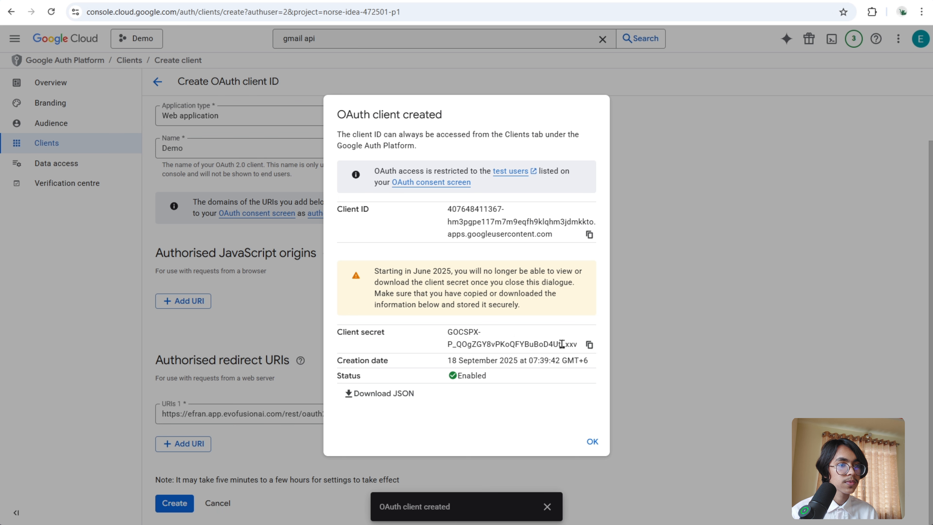
pyautogui.click(589, 344)
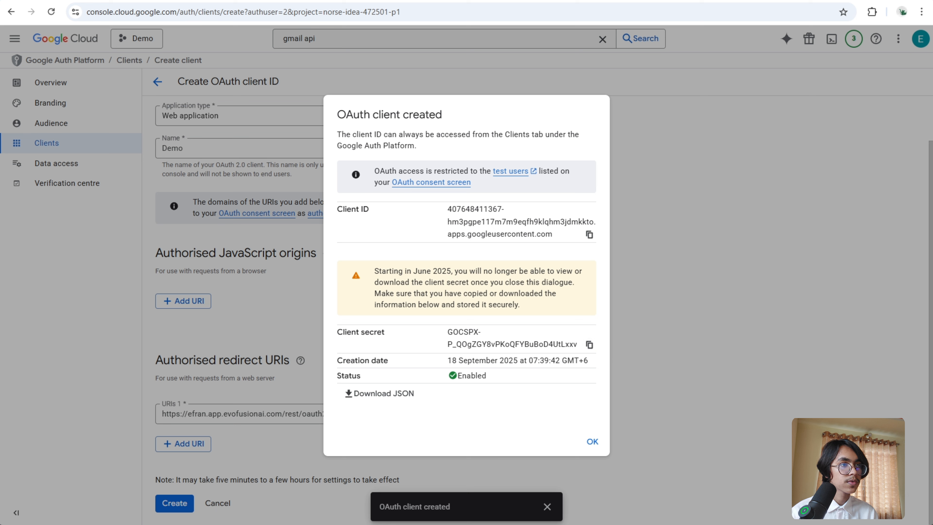
pyautogui.hotkey('alt', 'Tab')
pyautogui.rightClick(372, 351)
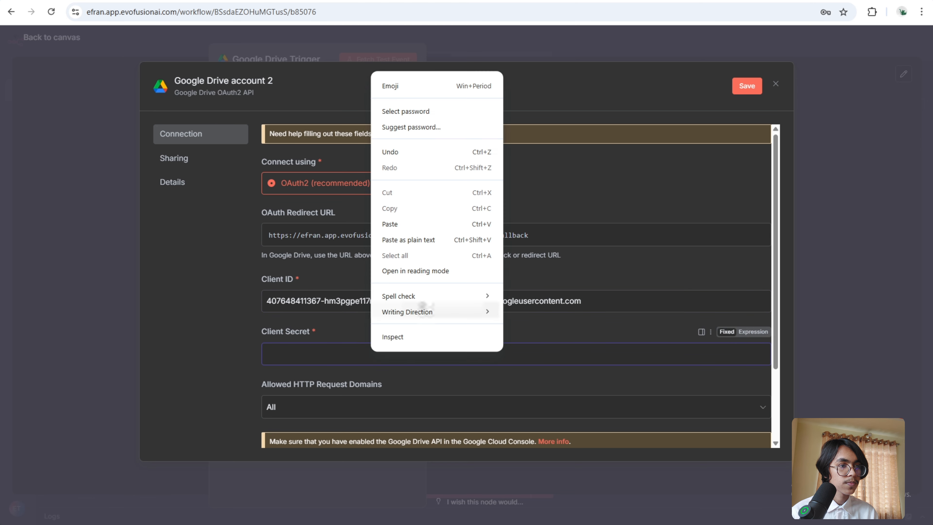
pyautogui.click(419, 220)
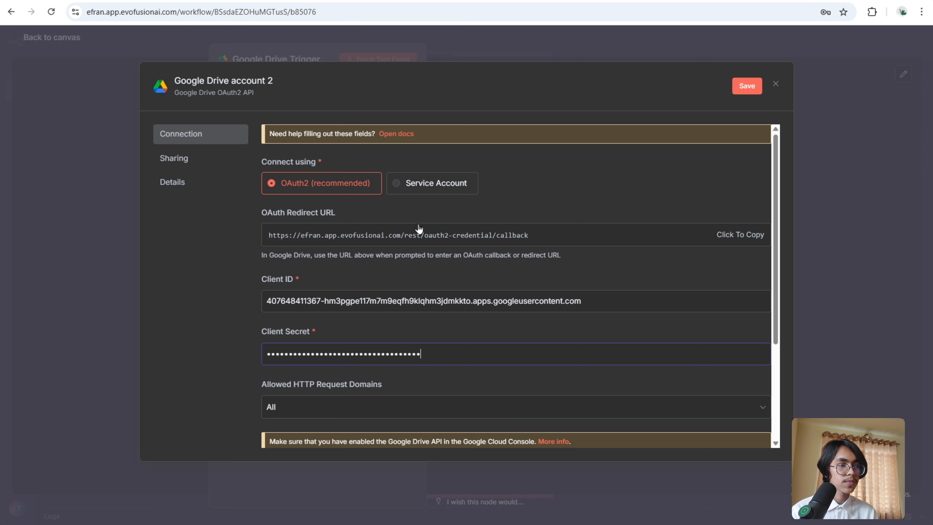
# - Sign in with Google, grant all requested Drive permissions, and close the credential dialog
pyautogui.scroll(-3, 439, 254)
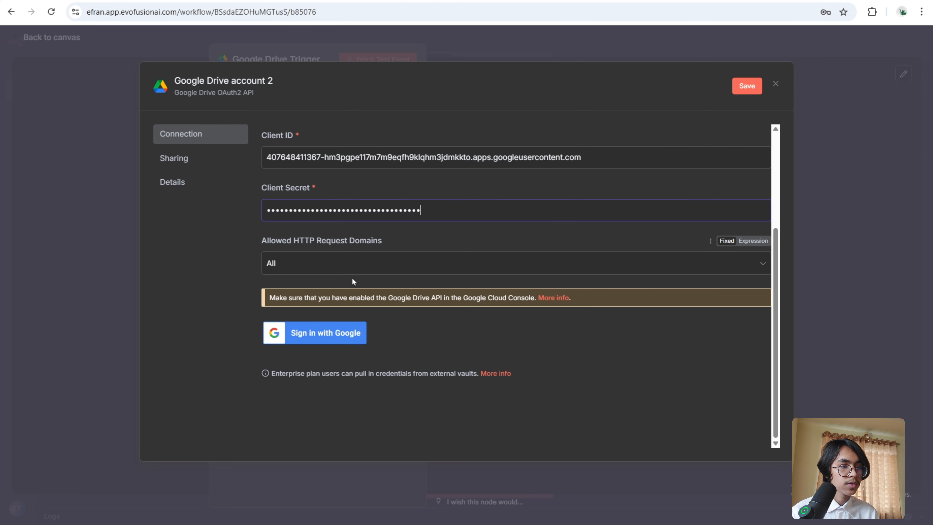
pyautogui.click(318, 334)
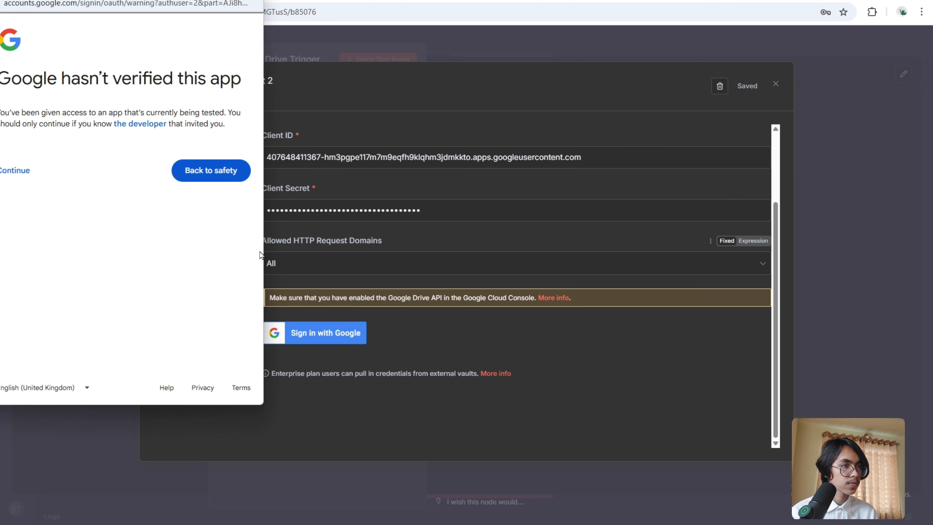
pyautogui.click(21, 176)
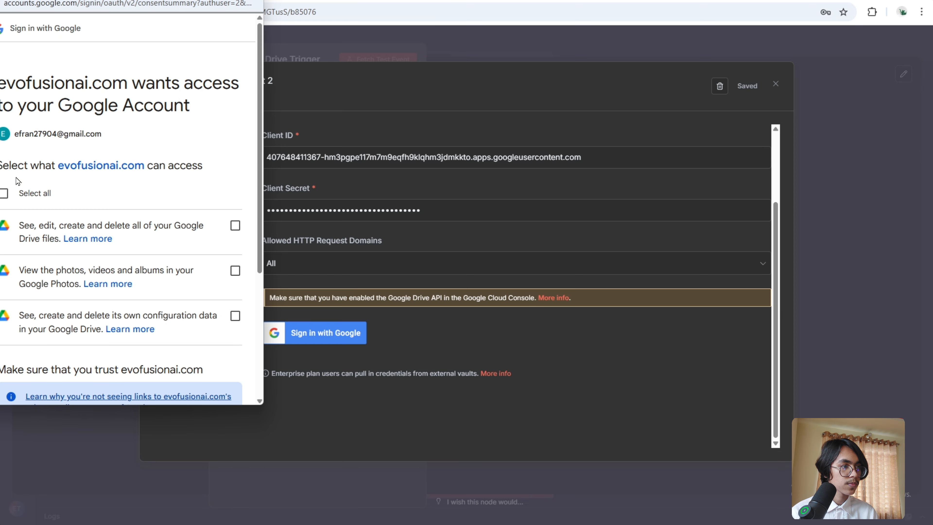
pyautogui.click(5, 192)
pyautogui.scroll(-5, 138, 210)
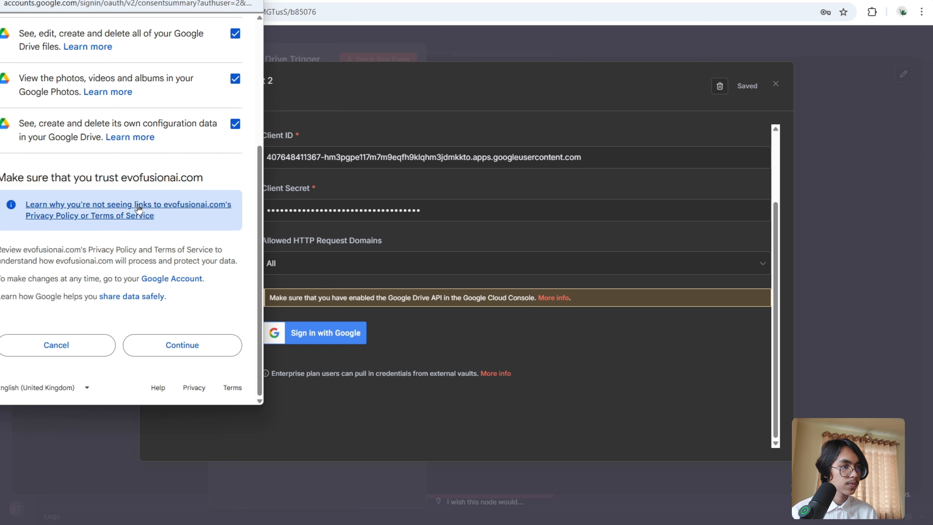
pyautogui.click(207, 347)
pyautogui.click(514, 53)
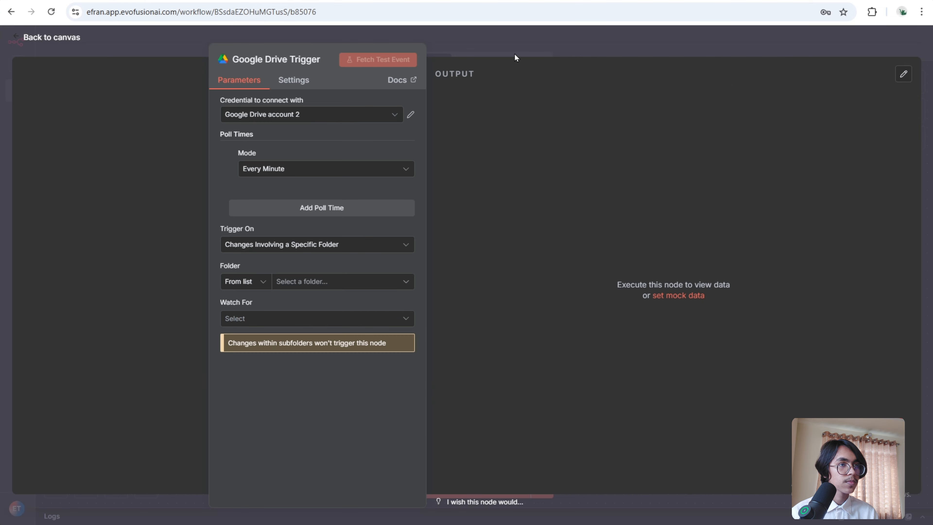
# - Close the OAuth client dialog in Google Cloud and open the Enabled APIs and services page
pyautogui.click(465, 2)
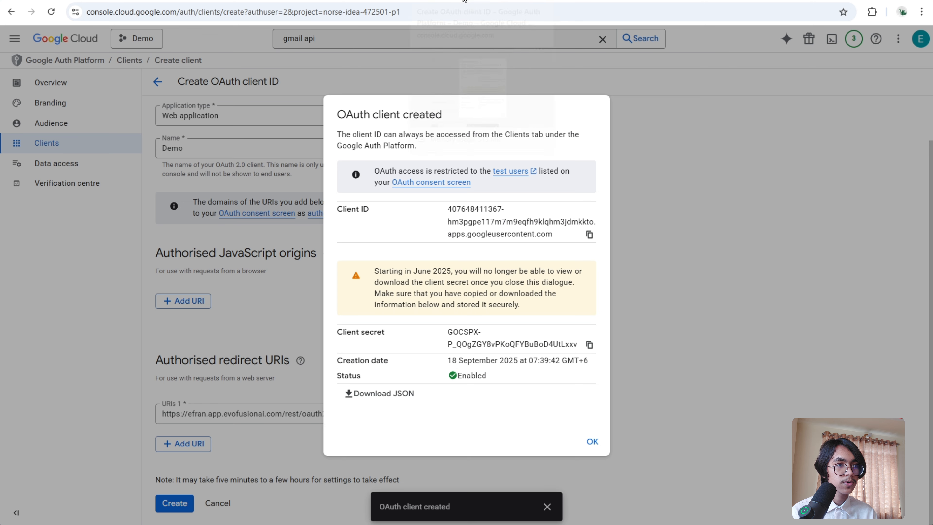
pyautogui.click(676, 119)
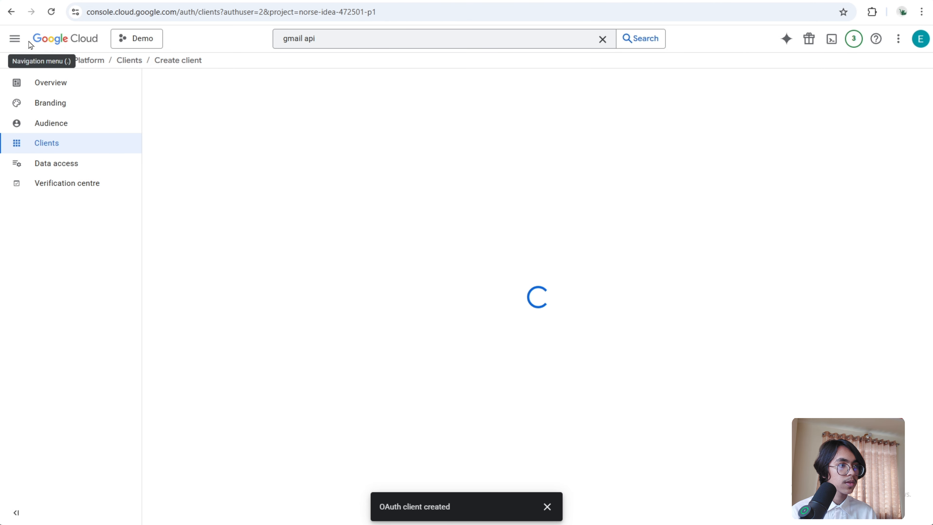
pyautogui.click(16, 40)
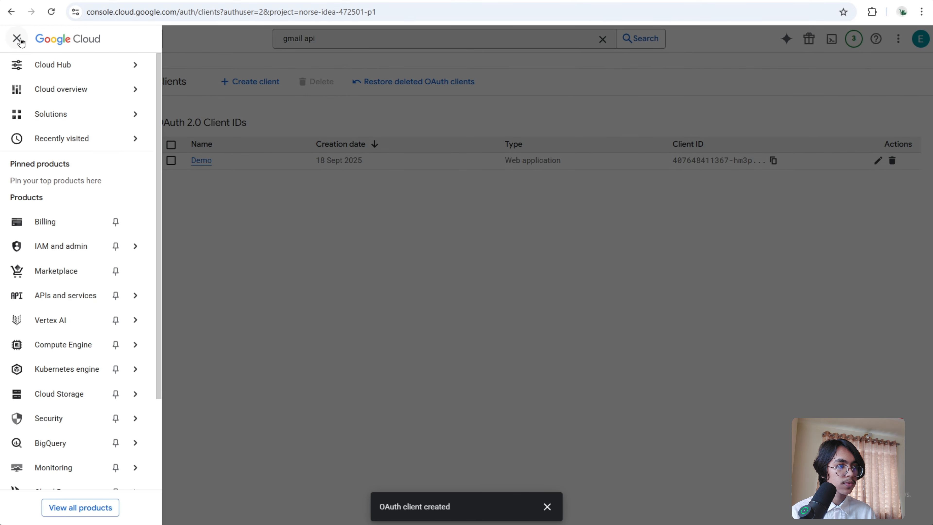
pyautogui.moveTo(55, 295)
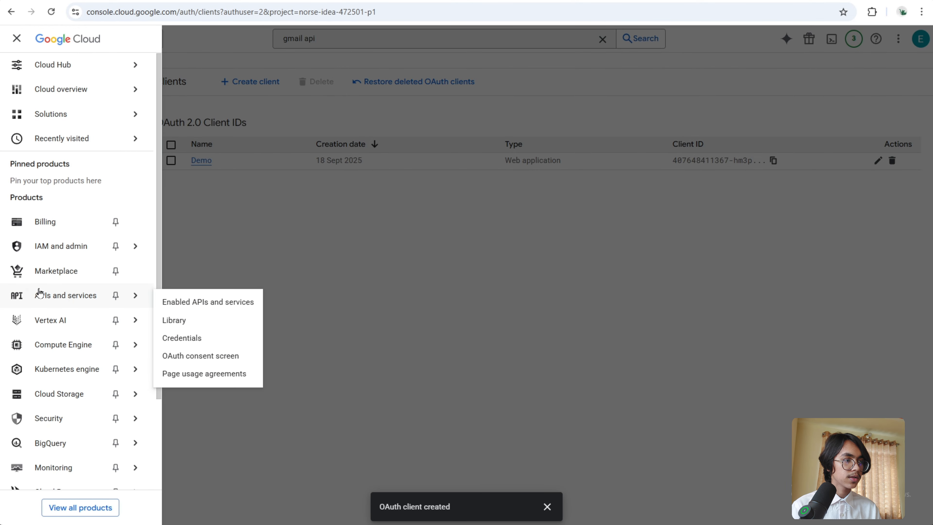
pyautogui.click(237, 303)
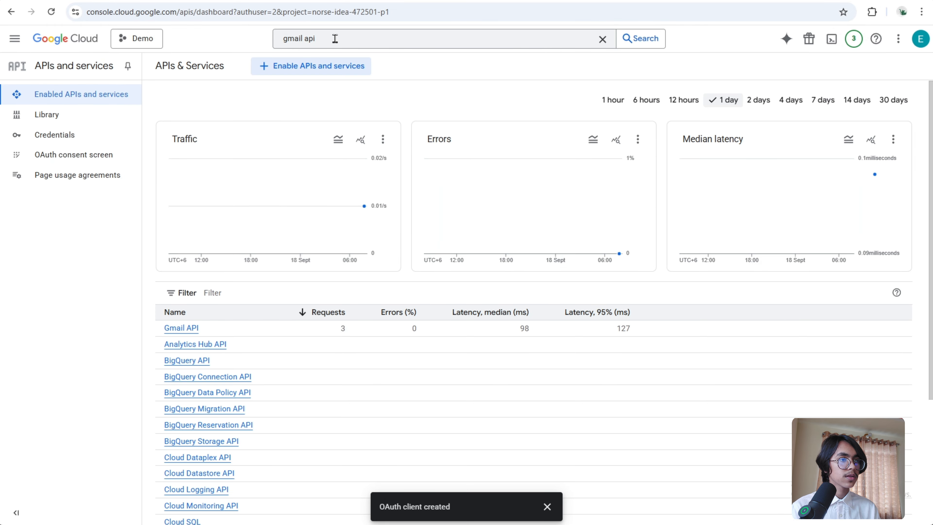
# - Search Google Cloud for the Google Drive API and enable it
pyautogui.click(333, 39)
pyautogui.press('BackSpace')
pyautogui.press('BackSpace')
pyautogui.press('BackSpace')
pyautogui.press('BackSpace')
pyautogui.press('BackSpace')
pyautogui.press('BackSpace')
pyautogui.press('BackSpace')
pyautogui.press('BackSpace')
pyautogui.press('BackSpace')
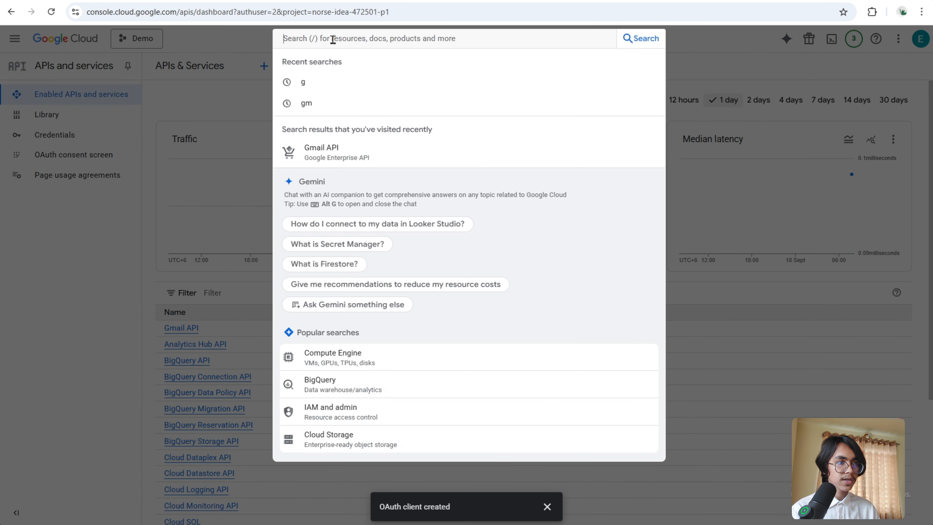
pyautogui.write('GOO')
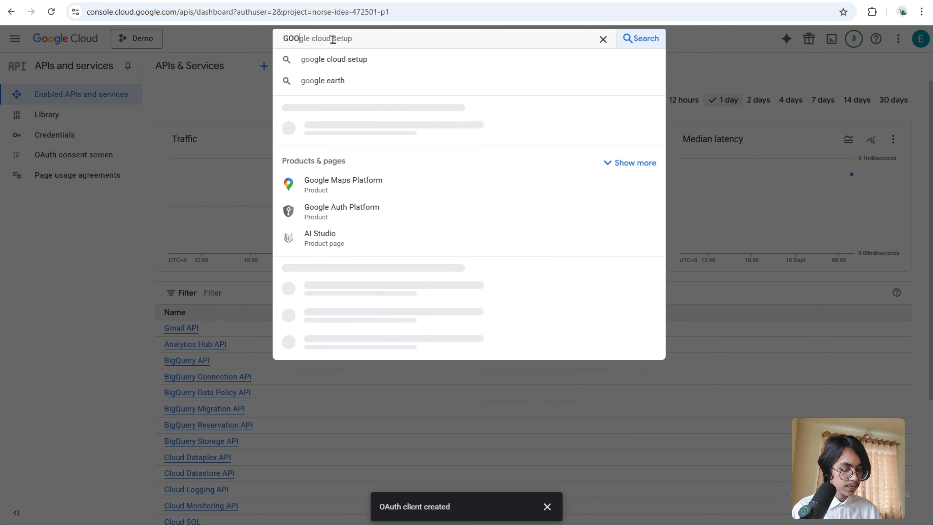
pyautogui.write('GLE DRIV')
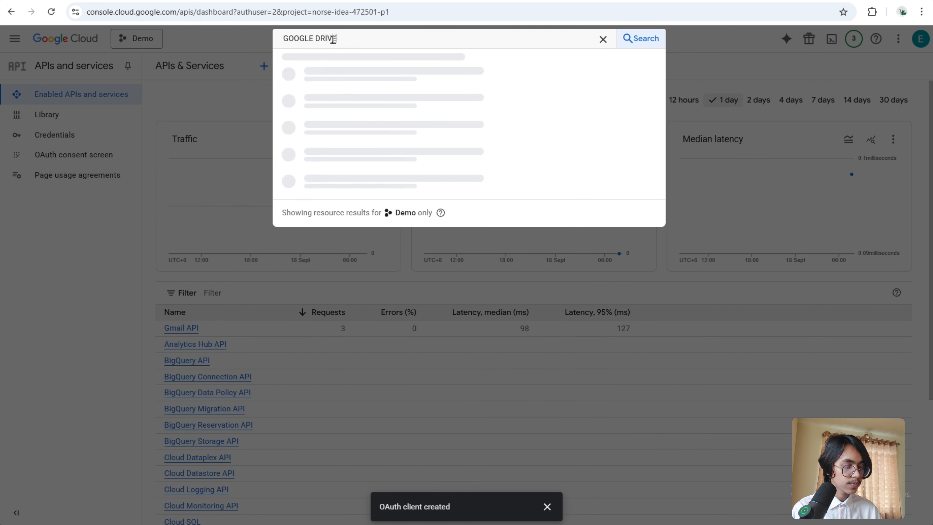
pyautogui.write('E')
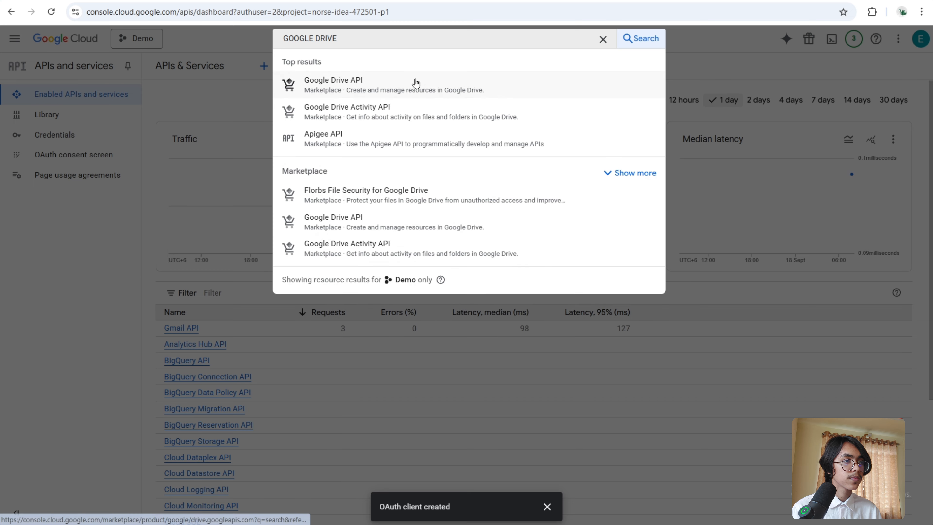
pyautogui.click(416, 83)
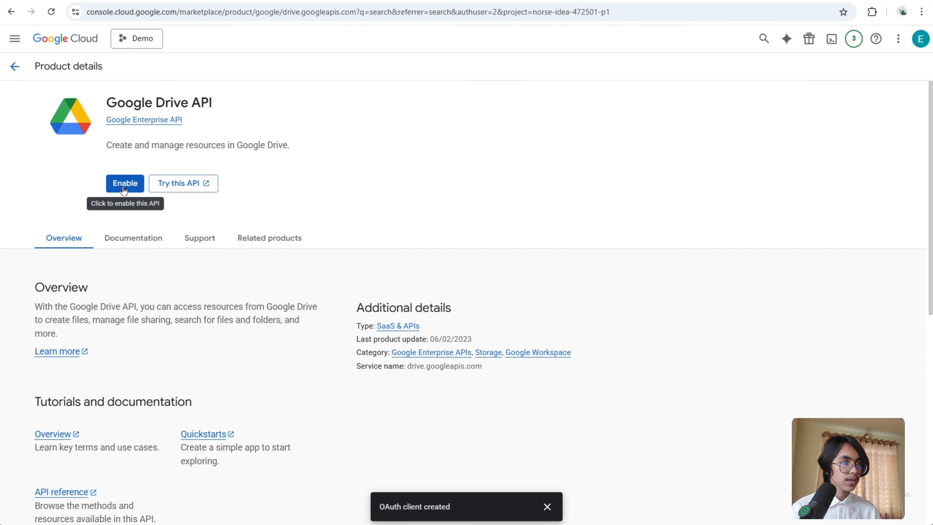
pyautogui.click(125, 190)
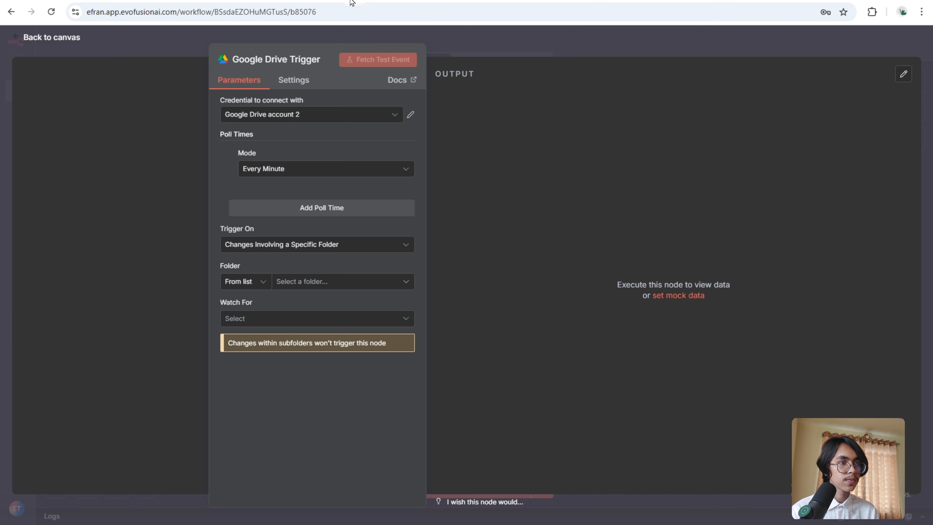
# - Set the Google Drive Trigger to watch the Policy and FAQ folder for File Created events
pyautogui.click(406, 282)
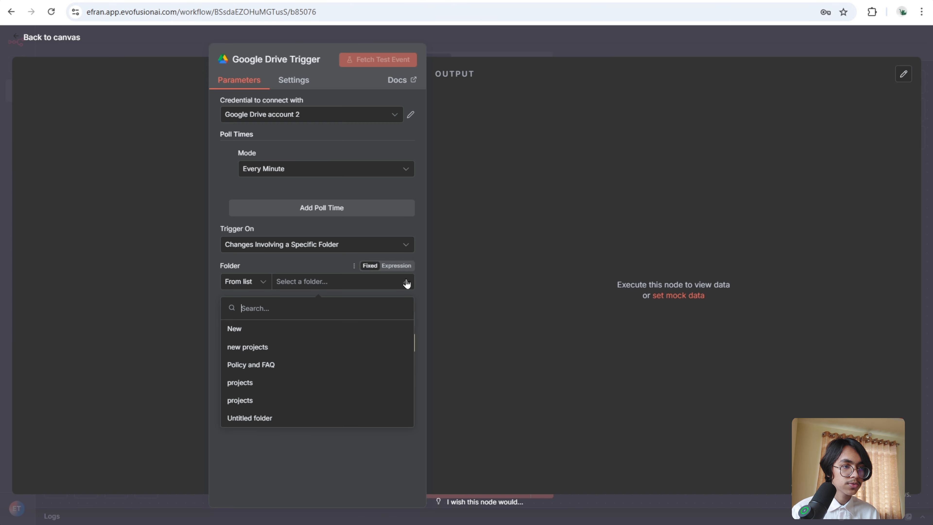
pyautogui.click(329, 366)
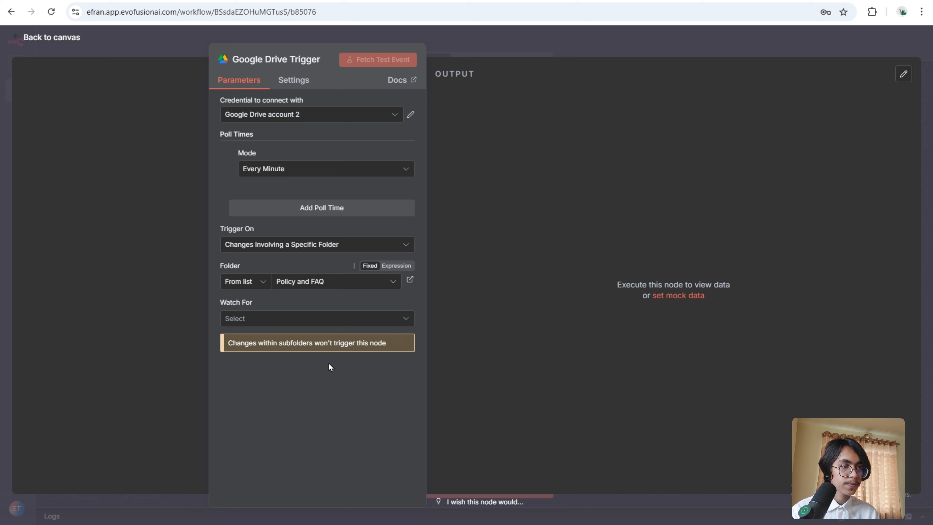
pyautogui.click(391, 319)
pyautogui.click(347, 360)
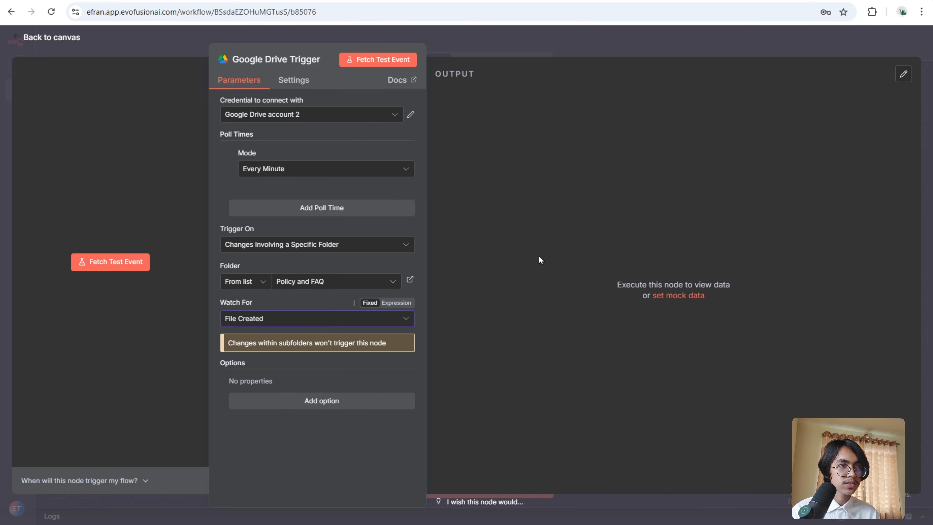
# - Fetch a test event from the Google Drive Trigger and return to the canvas
pyautogui.click(405, 54)
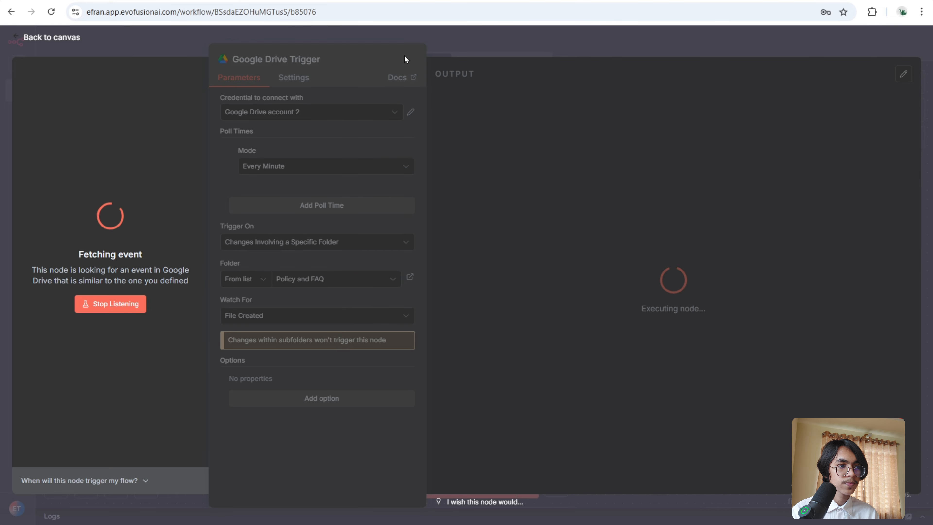
pyautogui.moveTo(459, 490); pyautogui.dragTo(609, 489)
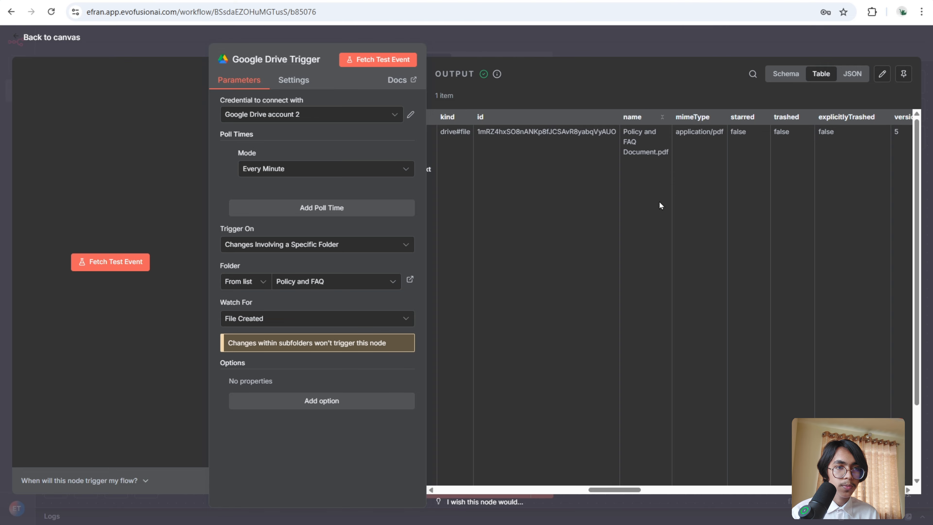
pyautogui.click(638, 39)
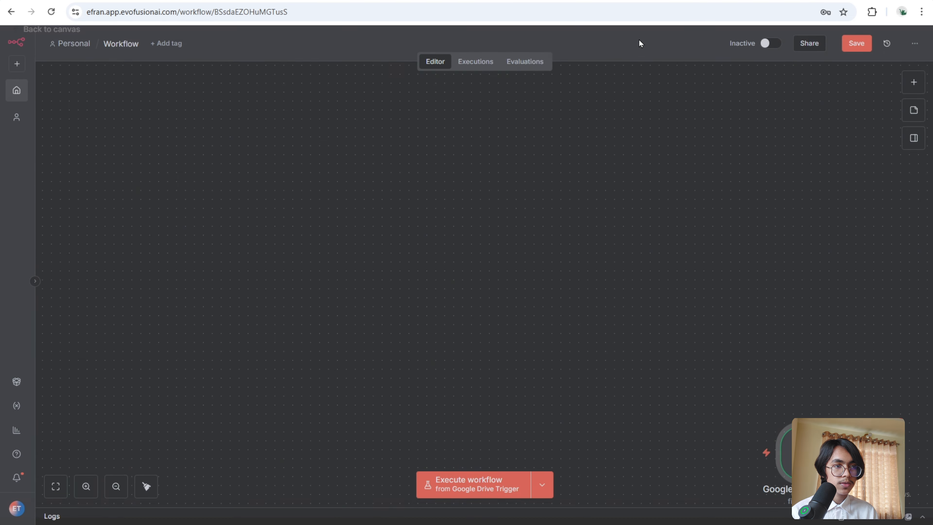
# - Add a Google Drive Download file node after the trigger
pyautogui.moveTo(789, 323); pyautogui.dragTo(288, 118)
pyautogui.scroll(3, 442, 186)
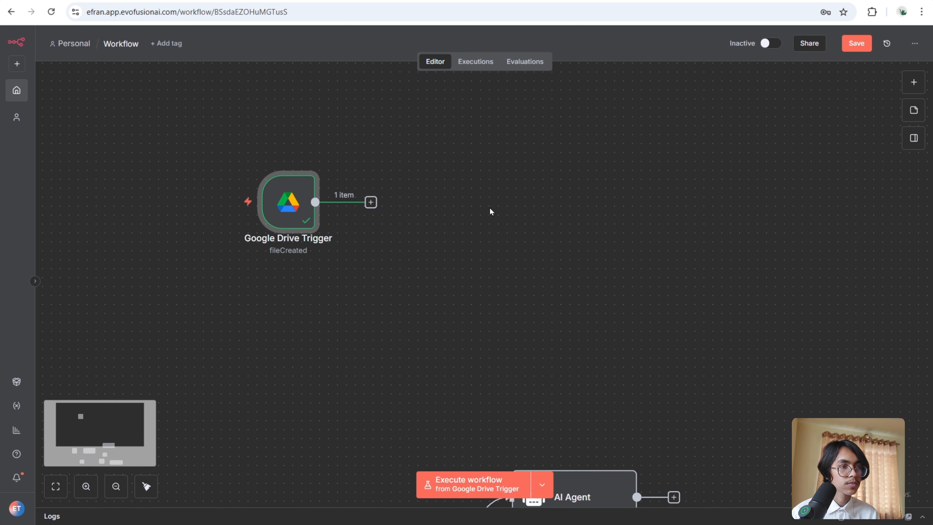
pyautogui.write('GOOGLE')
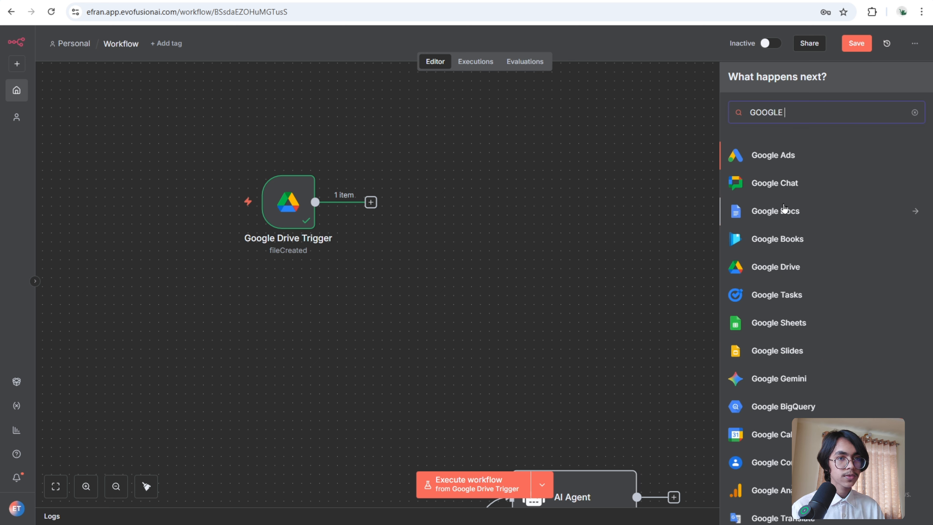
pyautogui.click(745, 268)
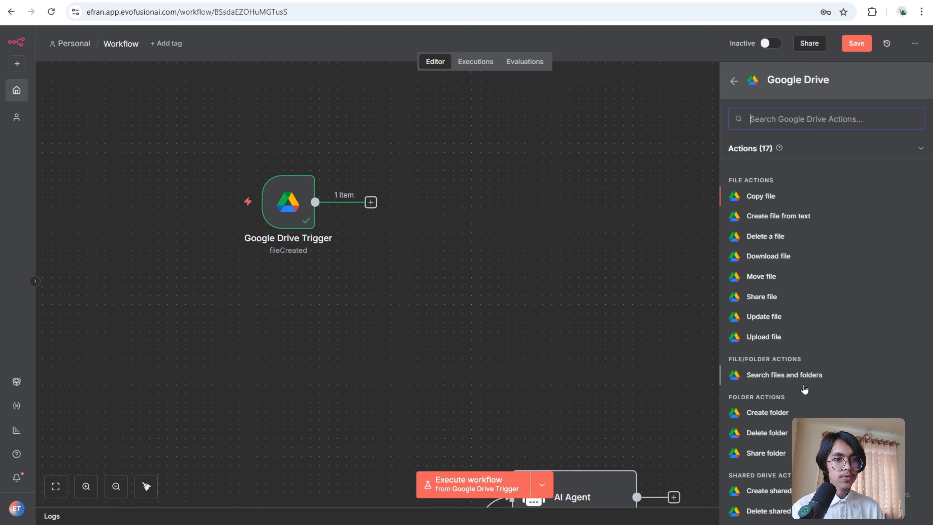
pyautogui.click(800, 257)
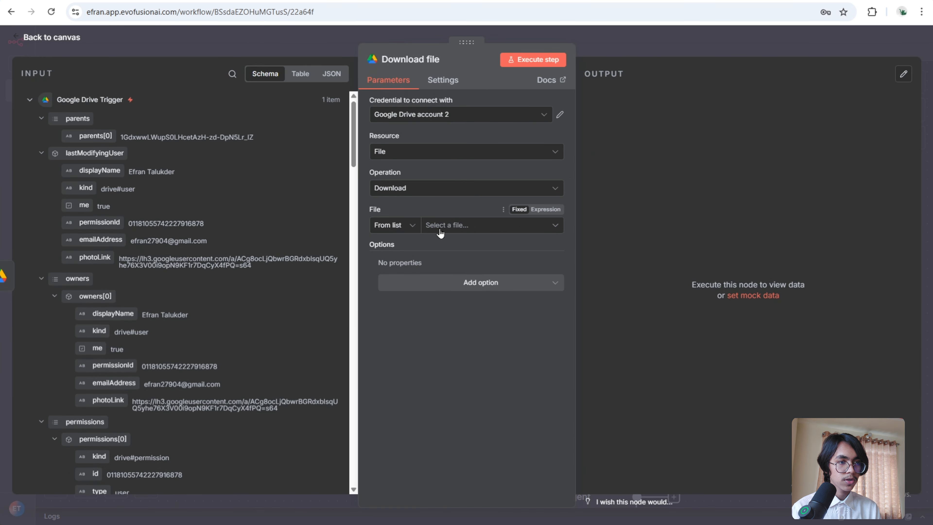
# - Set the file to download By ID using the trigger's id field as the expression, then execute the step
pyautogui.click(412, 229)
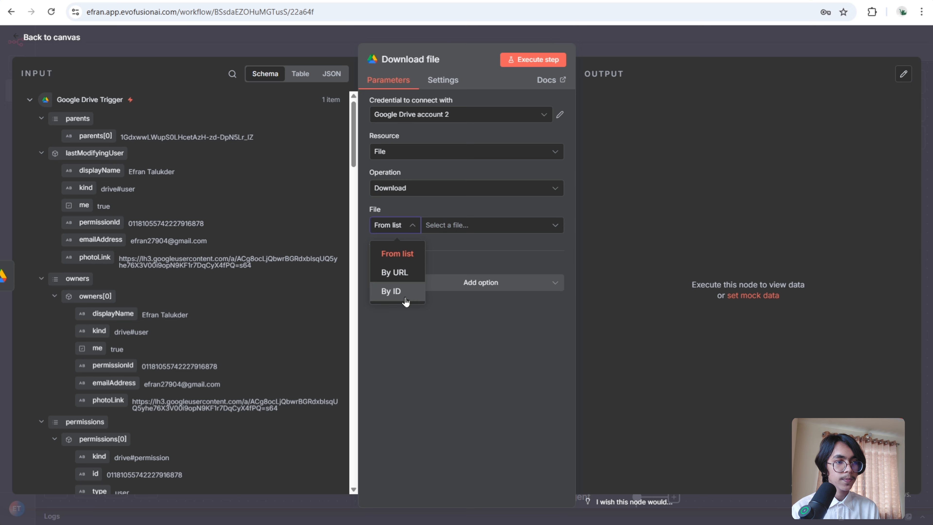
pyautogui.click(400, 292)
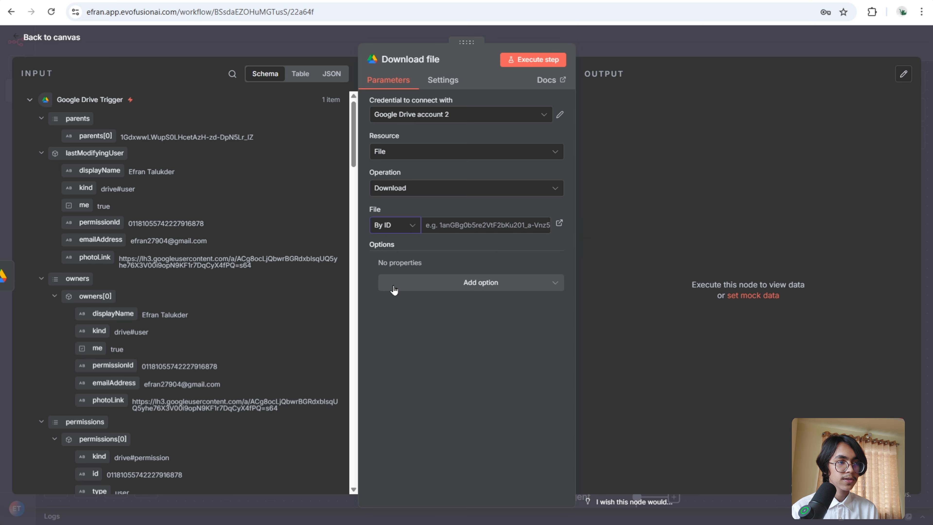
pyautogui.scroll(-4, 266, 281)
pyautogui.scroll(-20, 264, 277)
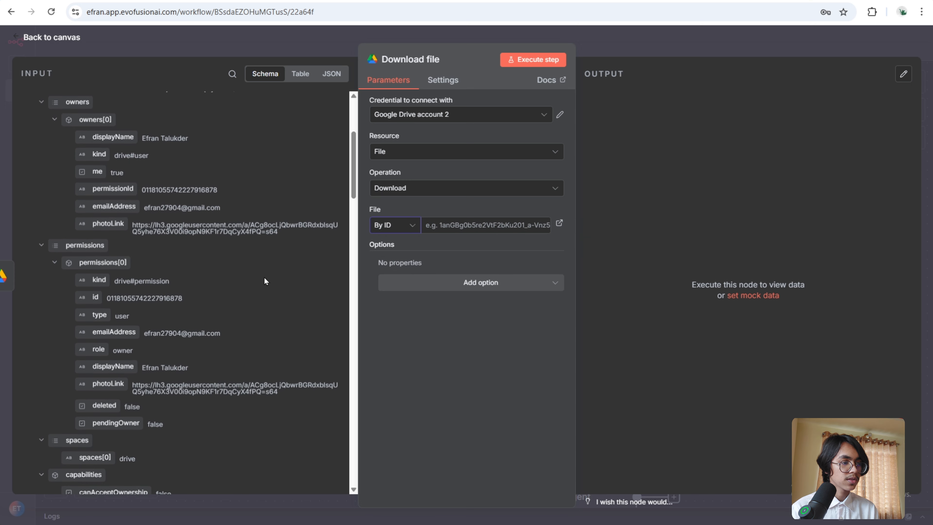
pyautogui.scroll(-7, 269, 285)
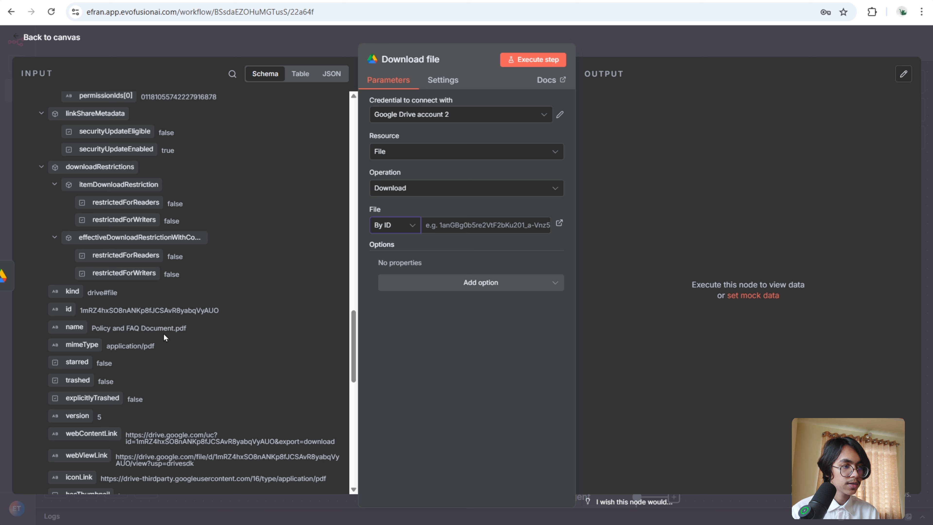
pyautogui.moveTo(55, 309); pyautogui.dragTo(433, 230)
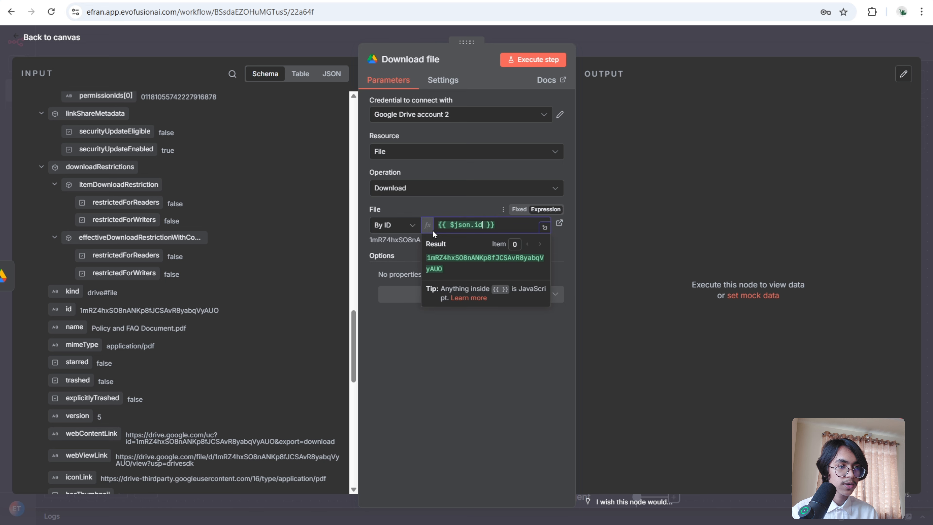
pyautogui.click(698, 170)
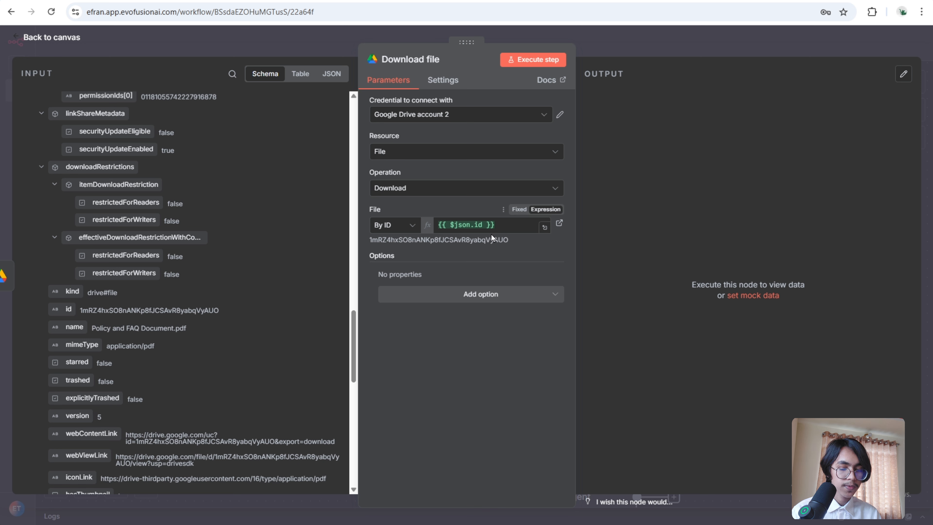
pyautogui.click(532, 58)
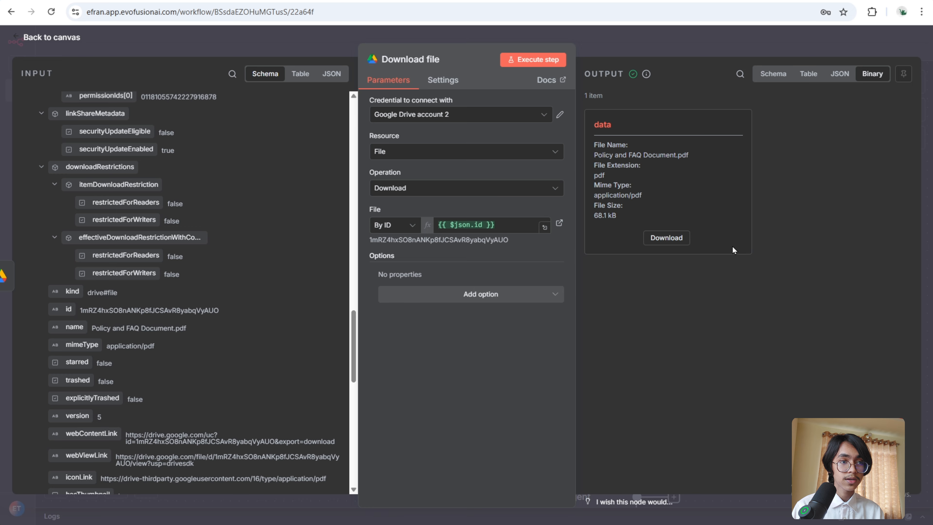
pyautogui.click(678, 47)
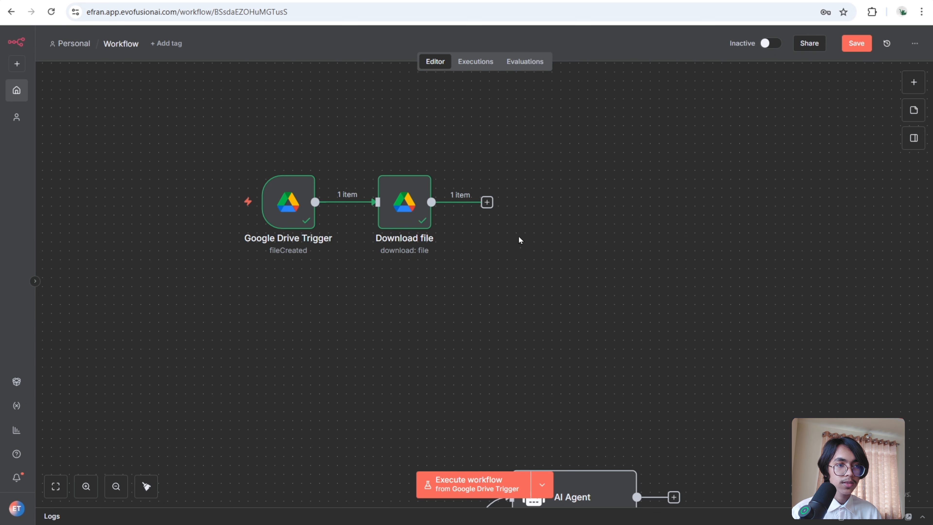
# - Add a Pinecone Vector Store node with the Add documents to vector store action after Download file
pyautogui.click(487, 202)
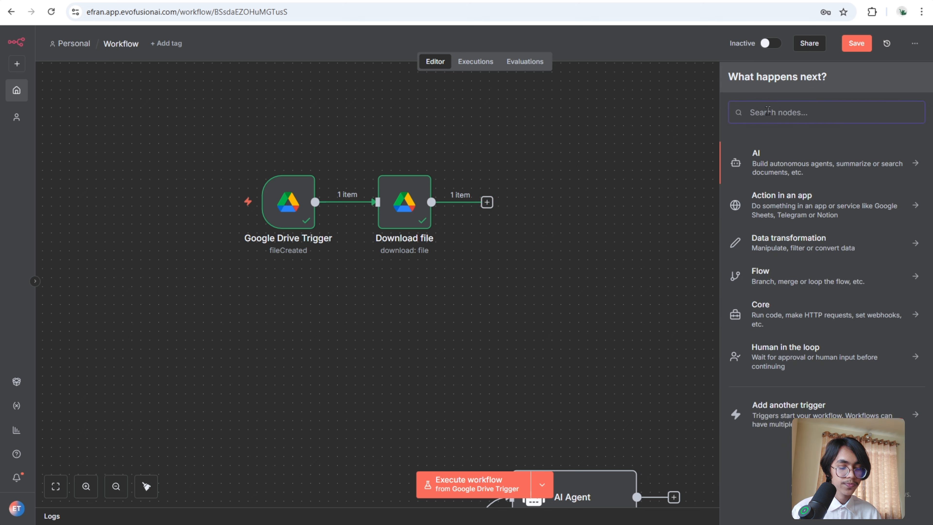
pyautogui.write('PINEC')
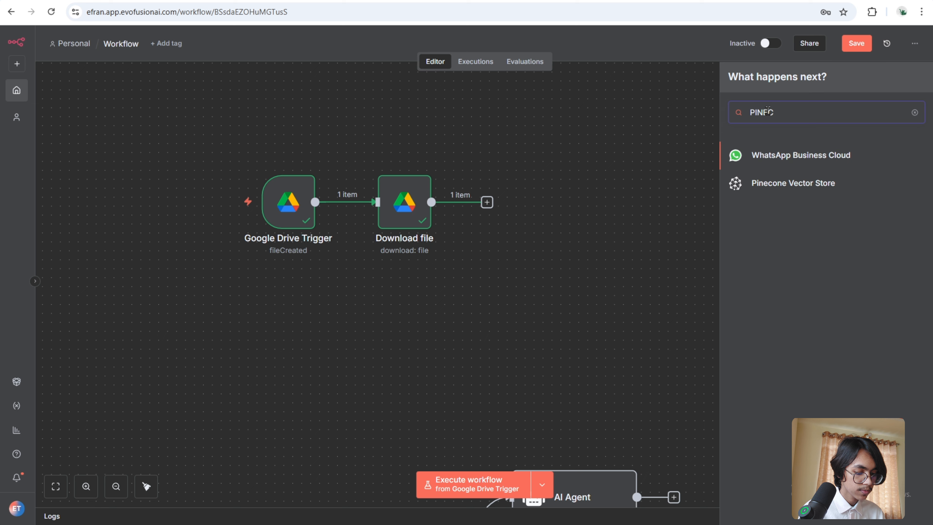
pyautogui.click(802, 183)
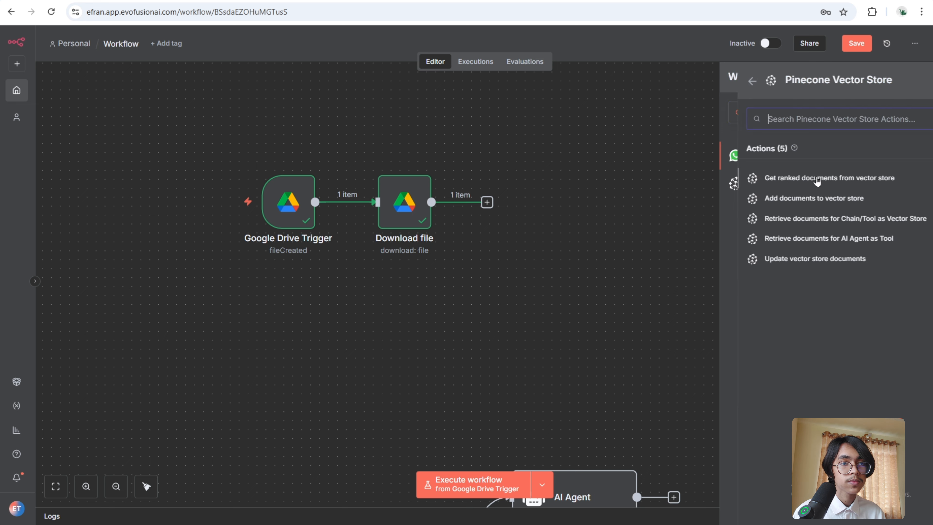
pyautogui.click(819, 203)
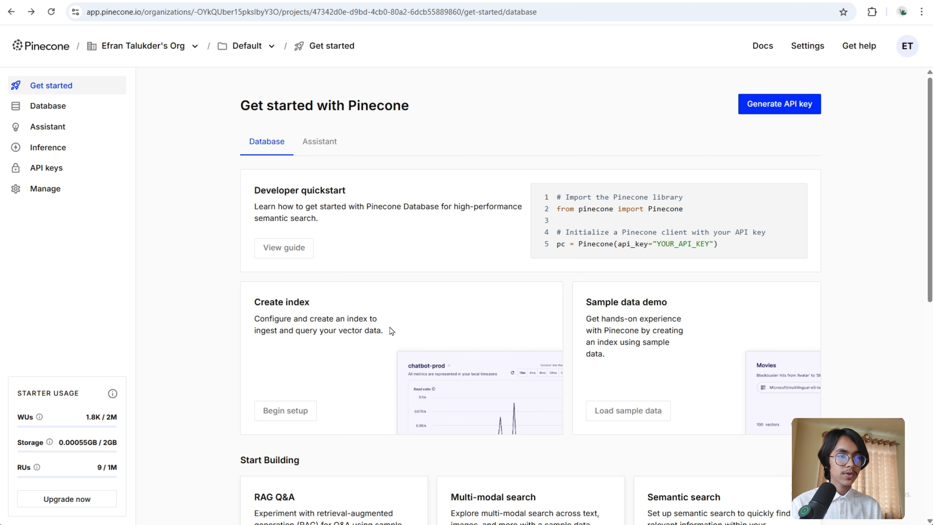
# - Switch to Pinecone, begin setting up a new index, and name it demo
pyautogui.click(304, 414)
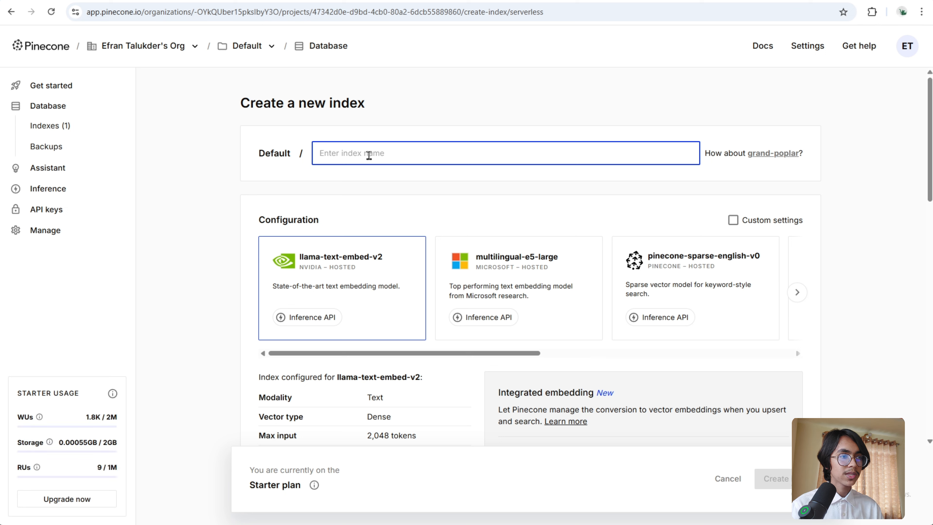
pyautogui.write('demo')
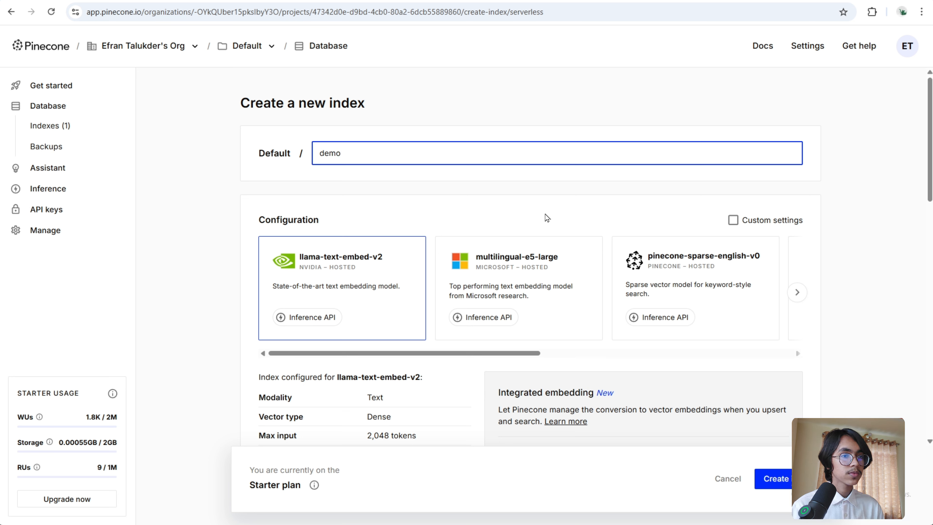
# - Configure the demo index with the text-embedding-3-small model and 1536 dimensions, then create it
pyautogui.moveTo(470, 354); pyautogui.dragTo(648, 353)
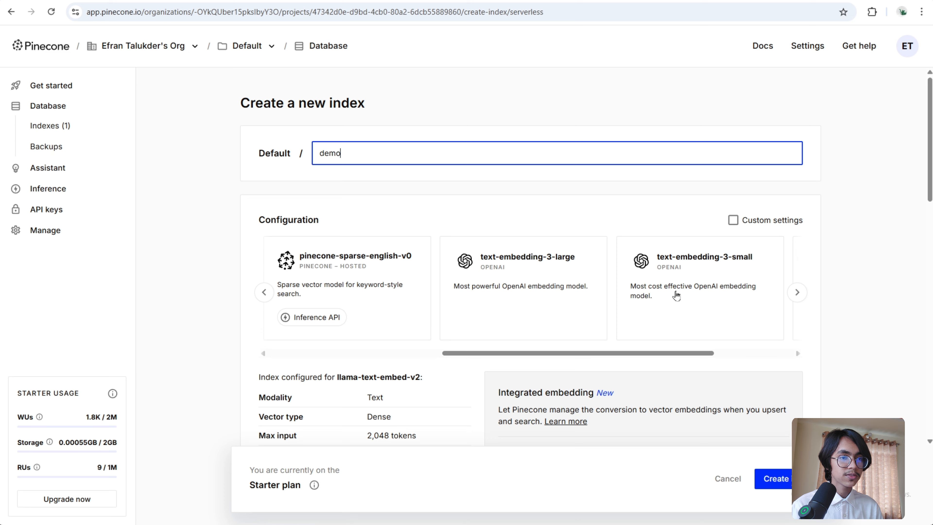
pyautogui.click(676, 295)
pyautogui.scroll(-5, 396, 290)
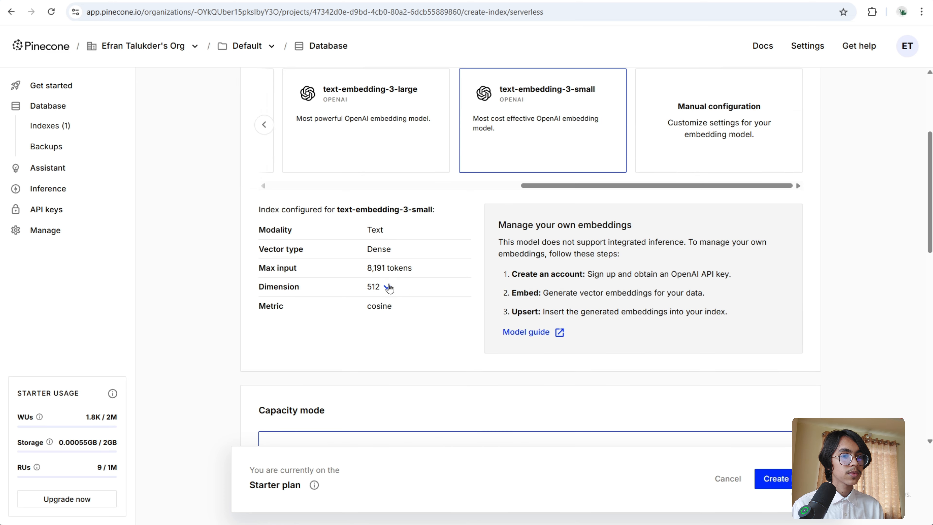
pyautogui.click(388, 288)
pyautogui.click(386, 310)
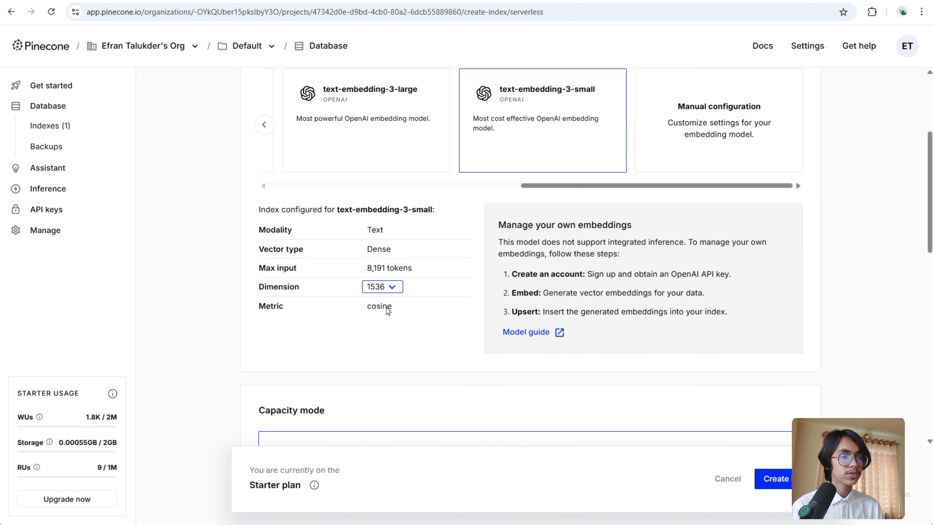
pyautogui.scroll(-7, 468, 304)
pyautogui.scroll(-3, 454, 298)
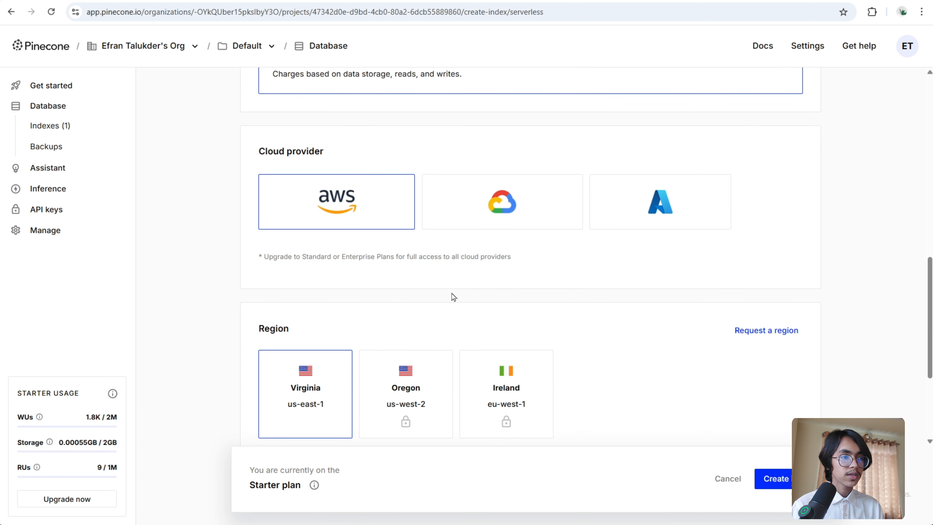
pyautogui.scroll(-3, 463, 241)
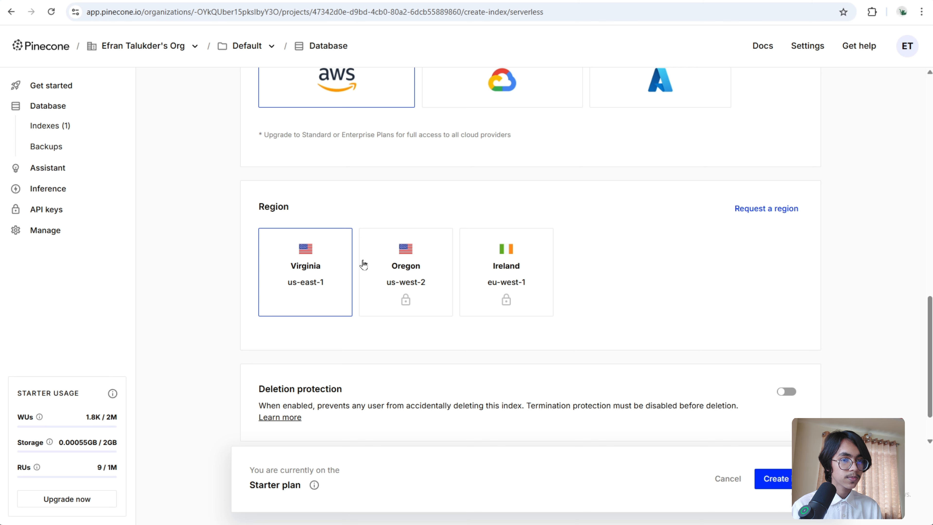
pyautogui.scroll(-2, 462, 316)
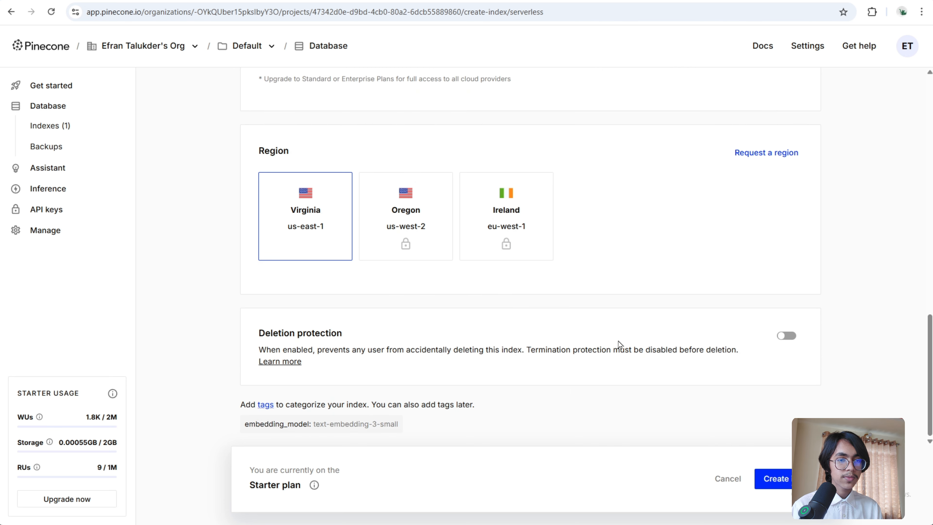
pyautogui.click(779, 482)
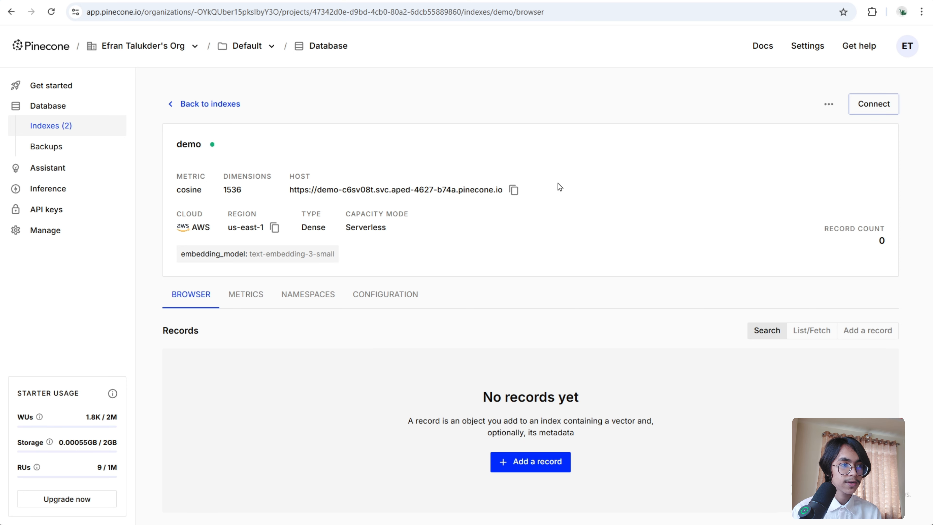
# - Generate a new API key named Demo3 and copy it
pyautogui.click(66, 210)
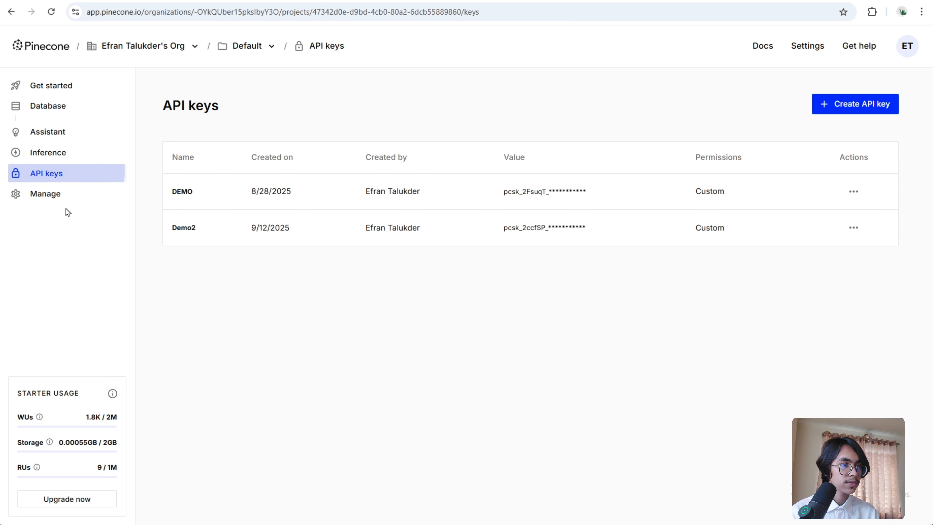
pyautogui.click(845, 107)
pyautogui.write('Demo3')
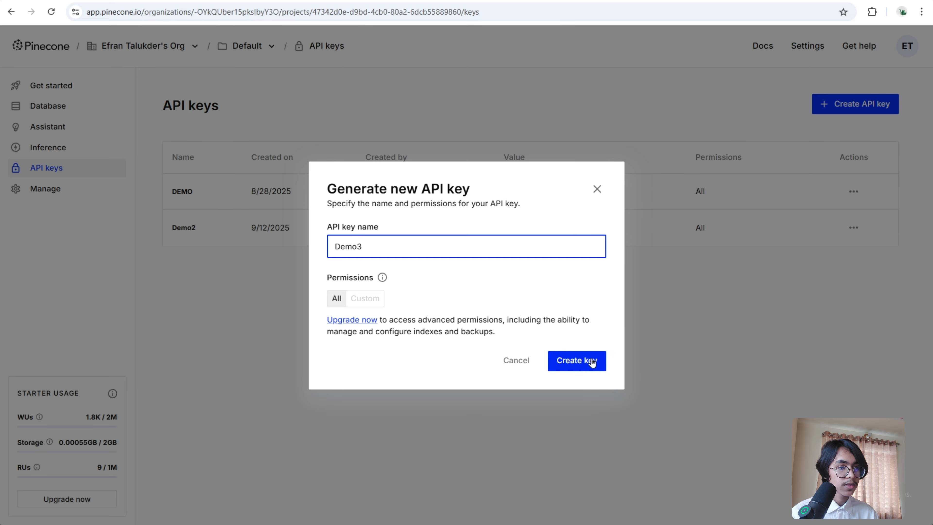
pyautogui.click(587, 364)
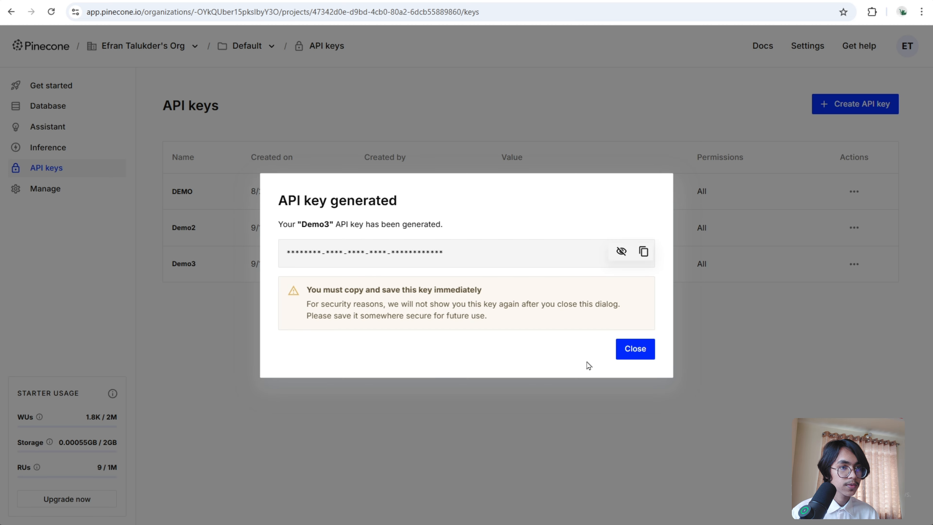
pyautogui.click(645, 253)
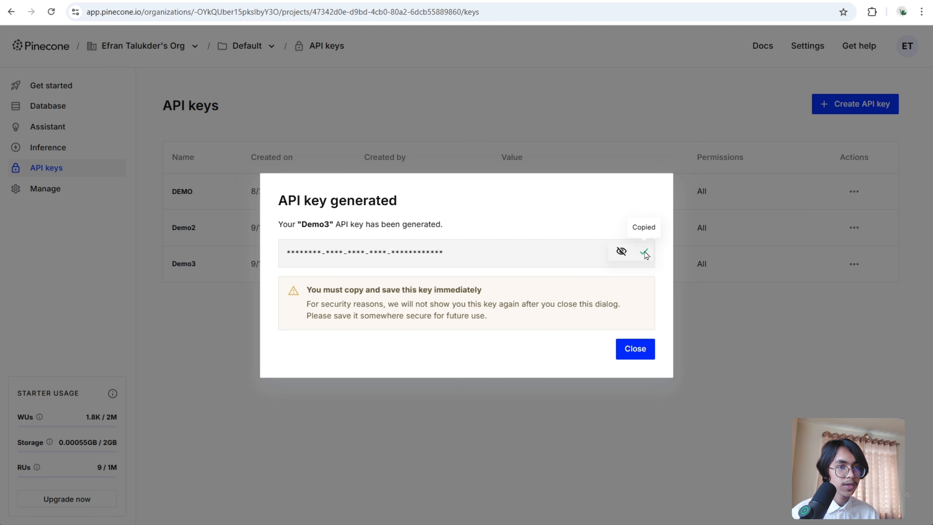
# - Back in the workflow, create a new Pinecone credential by pasting the API key and save it
pyautogui.hotkey('ctrl', 'Tab')
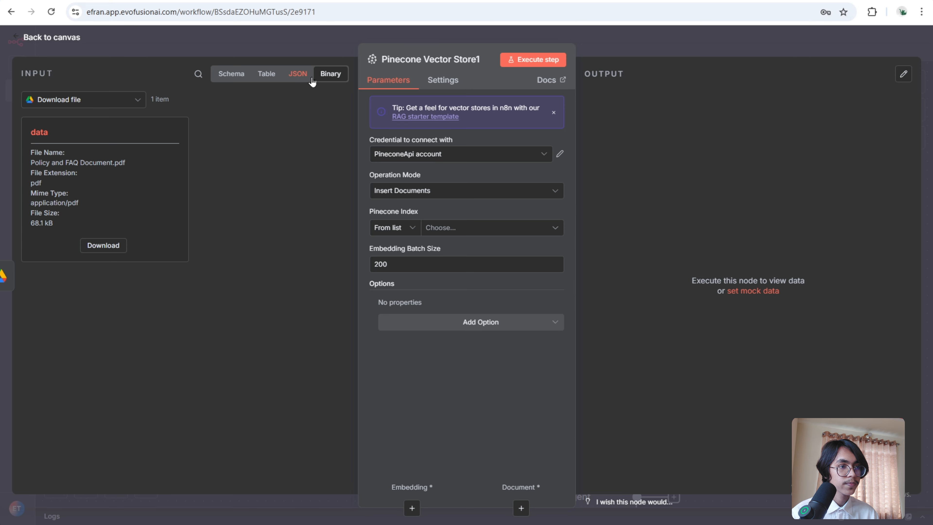
pyautogui.click(470, 154)
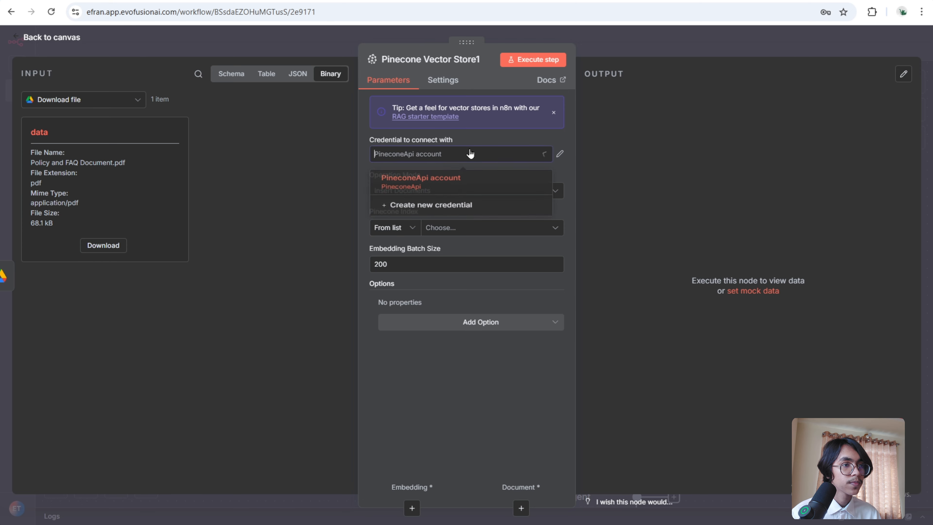
pyautogui.click(467, 209)
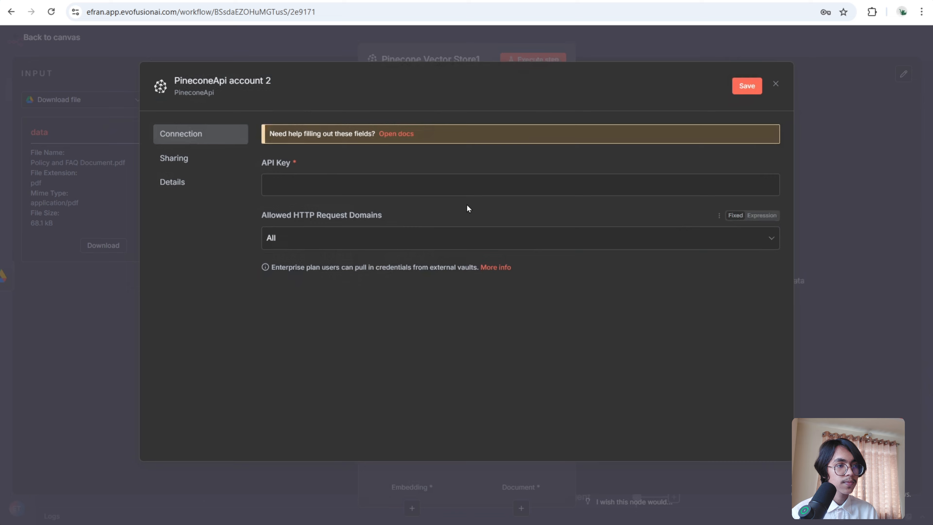
pyautogui.click(345, 185)
pyautogui.rightClick(344, 187)
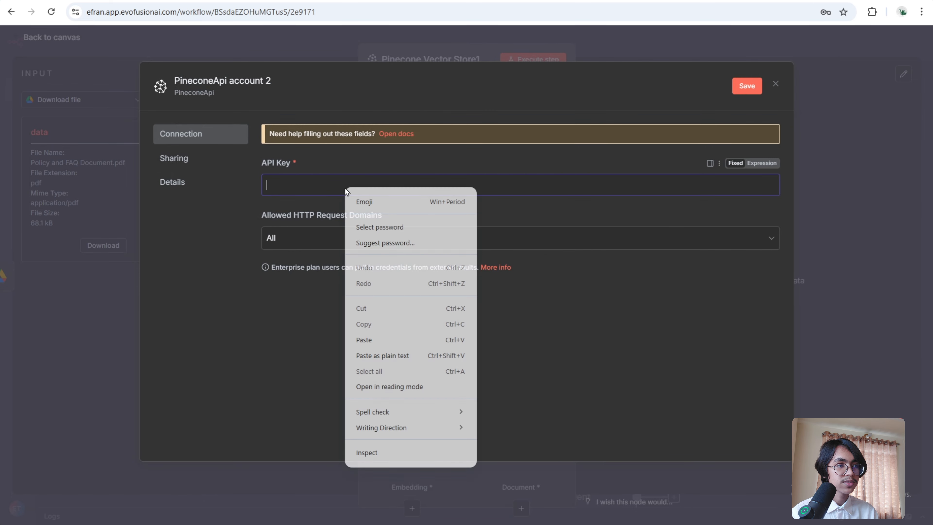
pyautogui.click(380, 339)
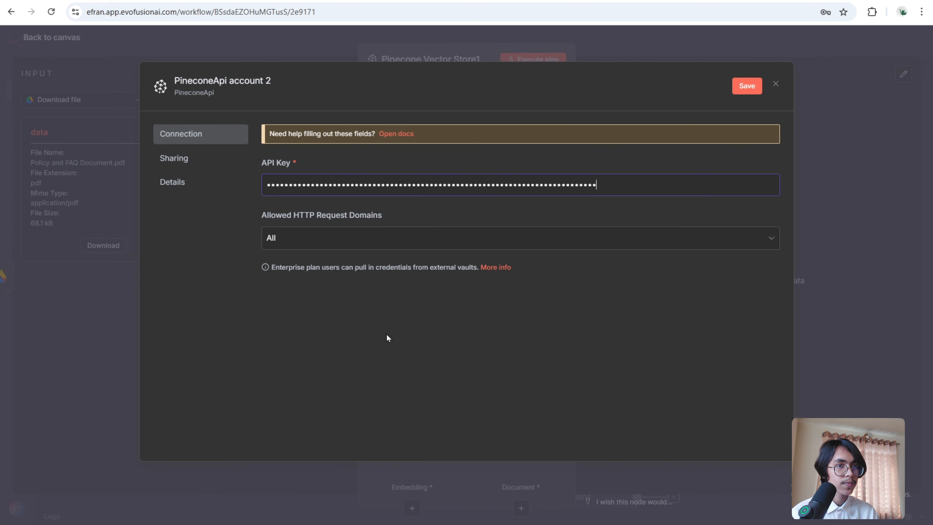
pyautogui.click(748, 88)
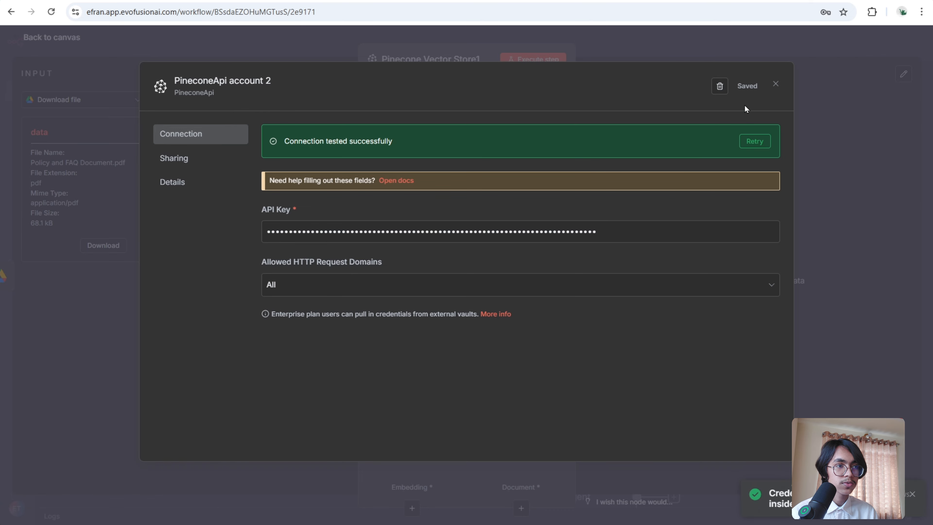
# - Set the Pinecone Vector Store node's index to demo and return to the canvas
pyautogui.click(545, 46)
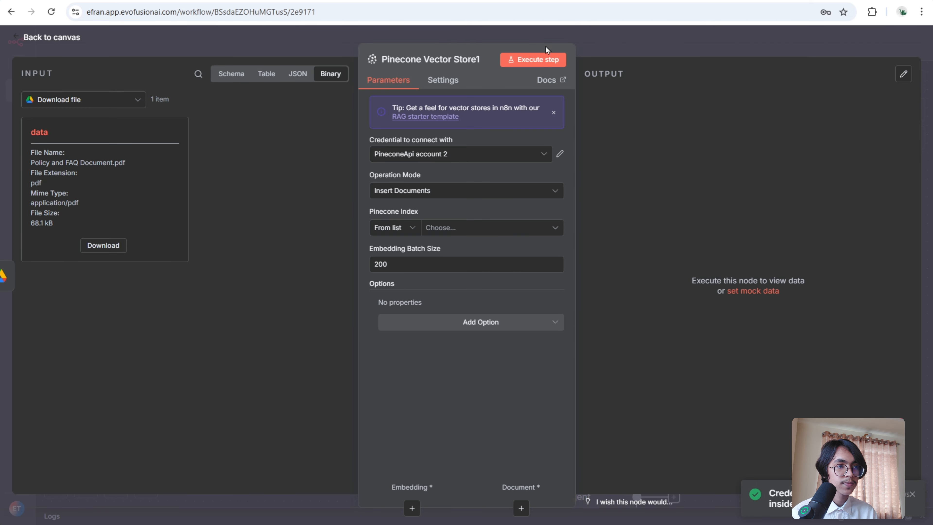
pyautogui.click(489, 228)
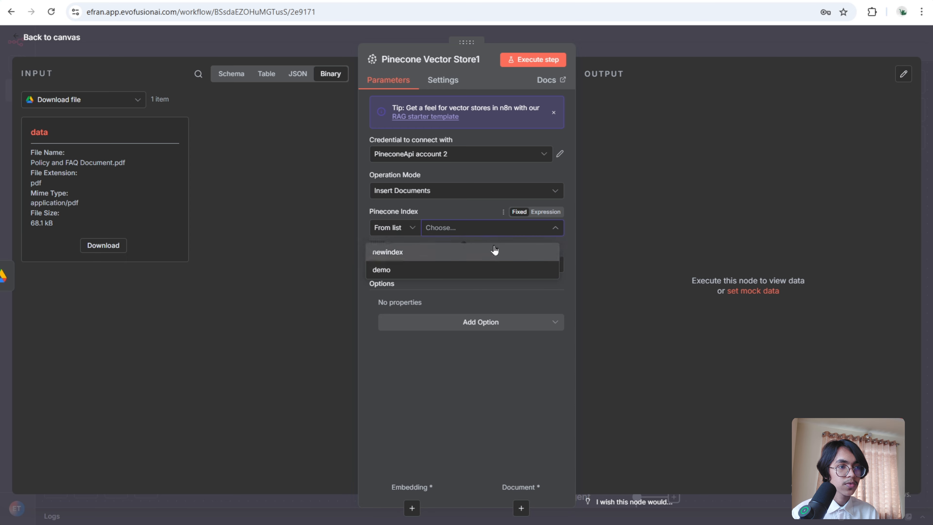
pyautogui.click(477, 263)
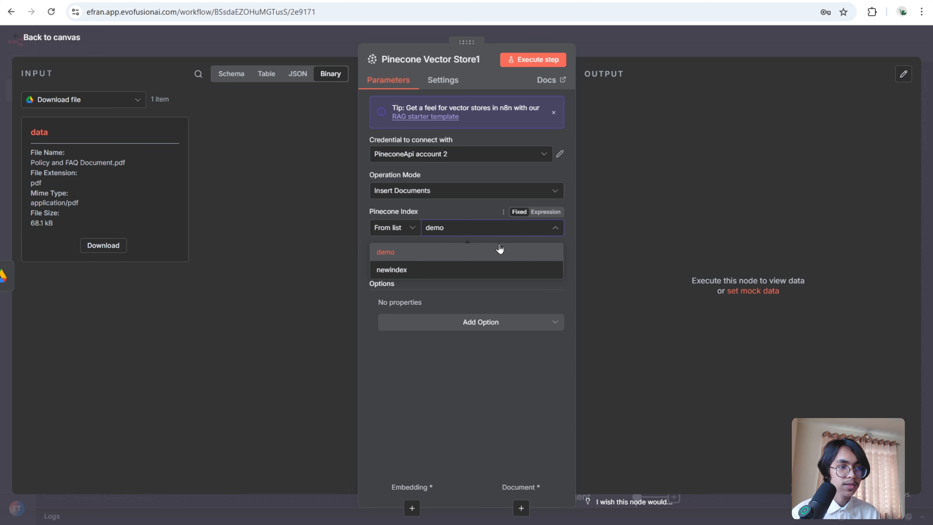
pyautogui.click(500, 249)
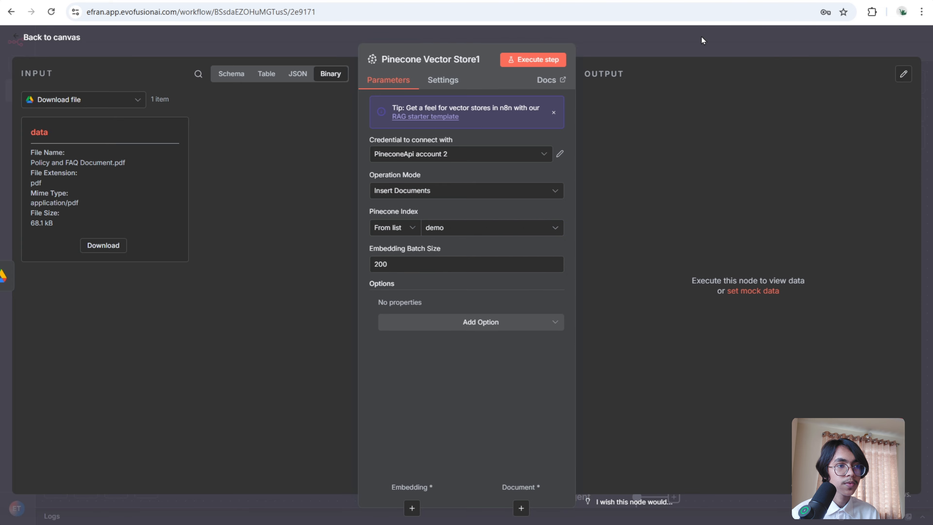
pyautogui.click(692, 43)
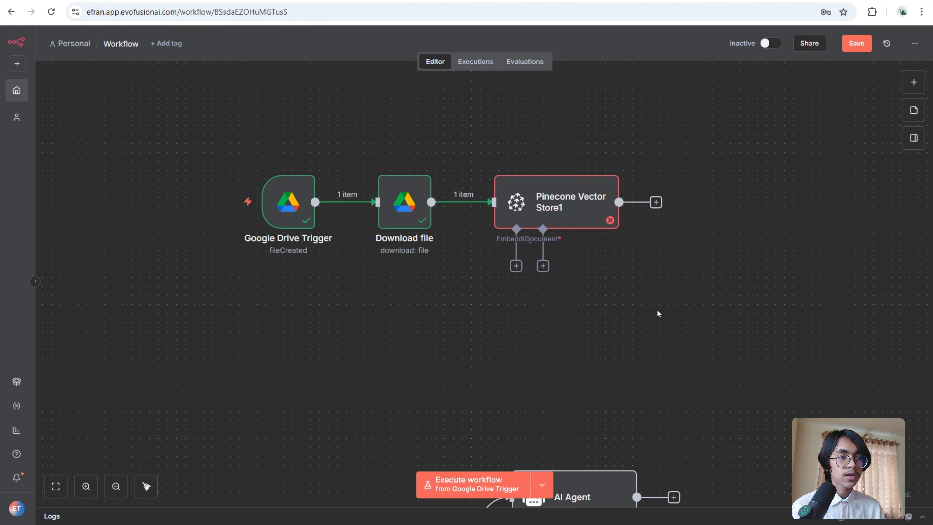
# - Attach an Embeddings OpenAI sub-node to the vector store using the text-embedding-3-small model
pyautogui.click(516, 266)
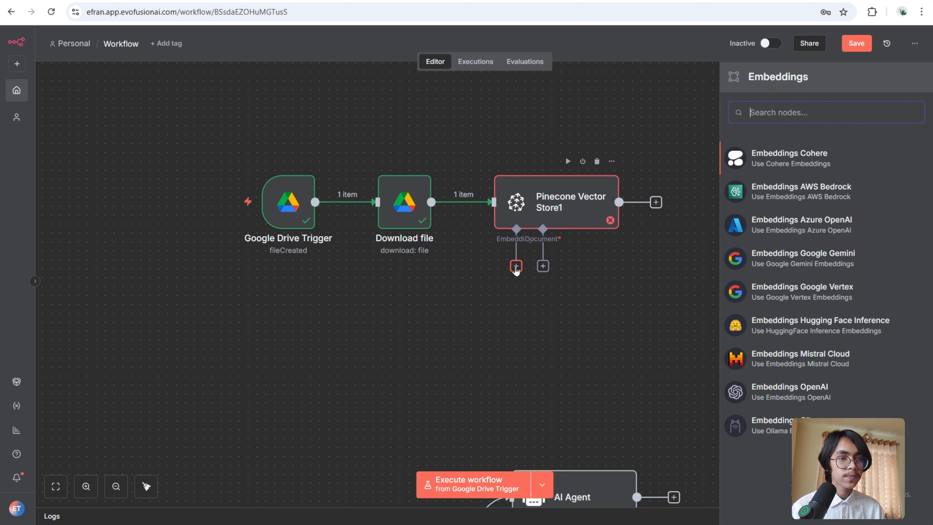
pyautogui.click(791, 393)
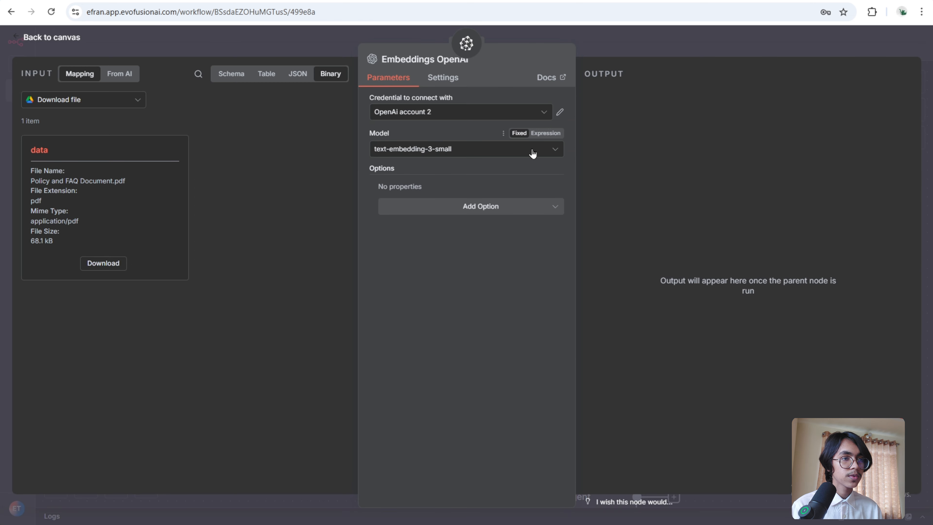
pyautogui.click(533, 153)
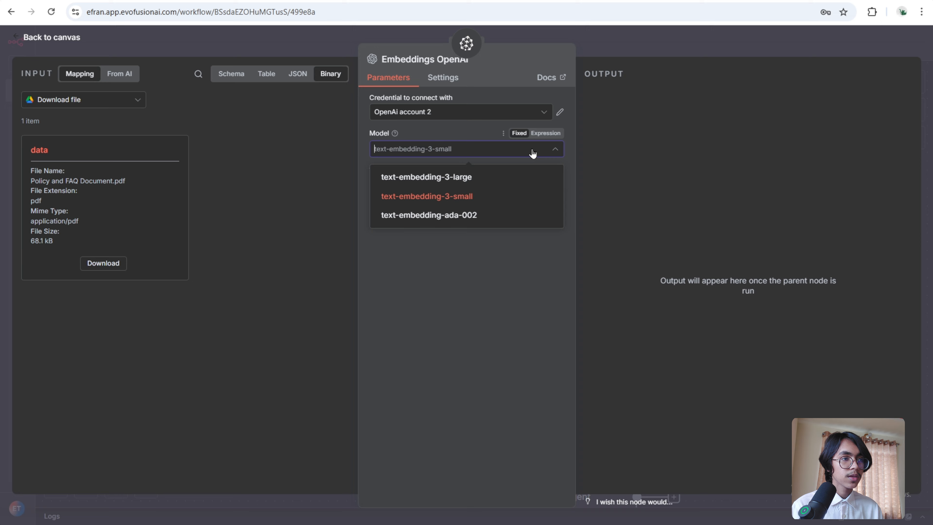
pyautogui.click(524, 202)
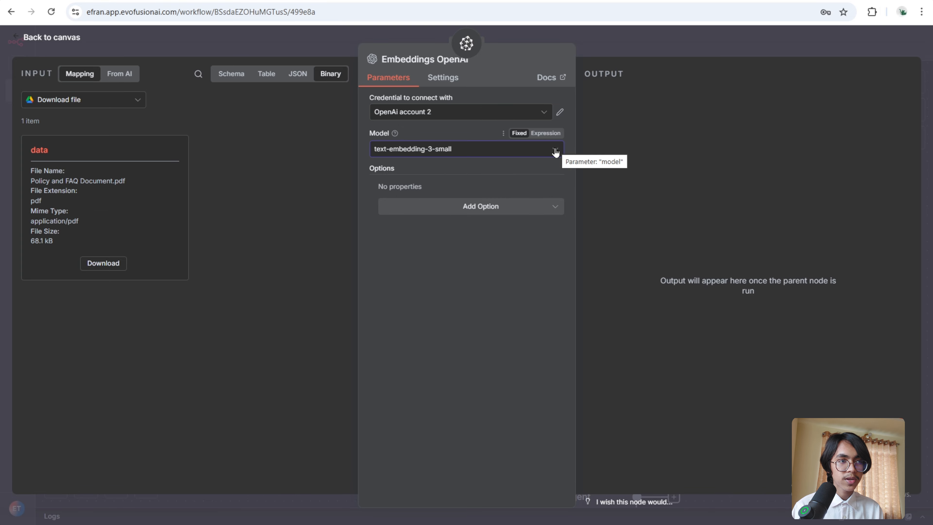
pyautogui.click(628, 43)
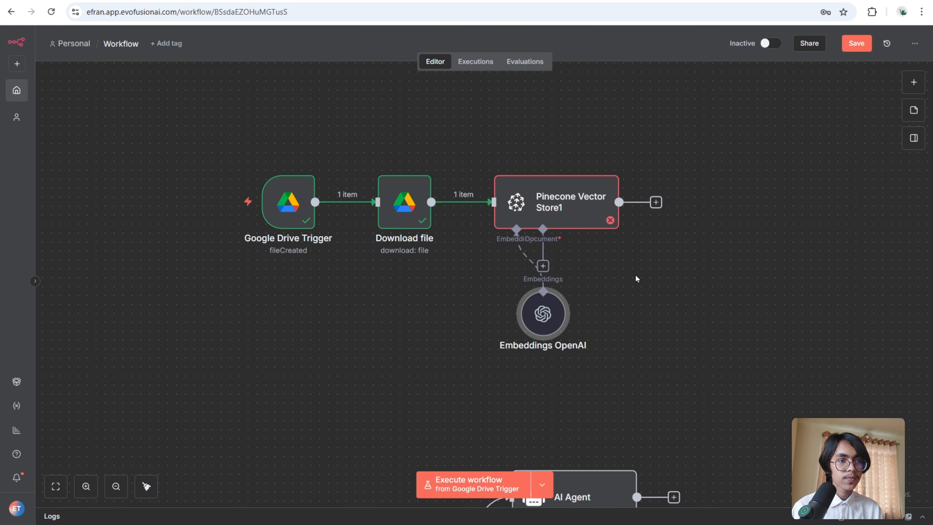
# - Attach a Default Data Loader with Binary data type and Custom text splitting
pyautogui.click(543, 266)
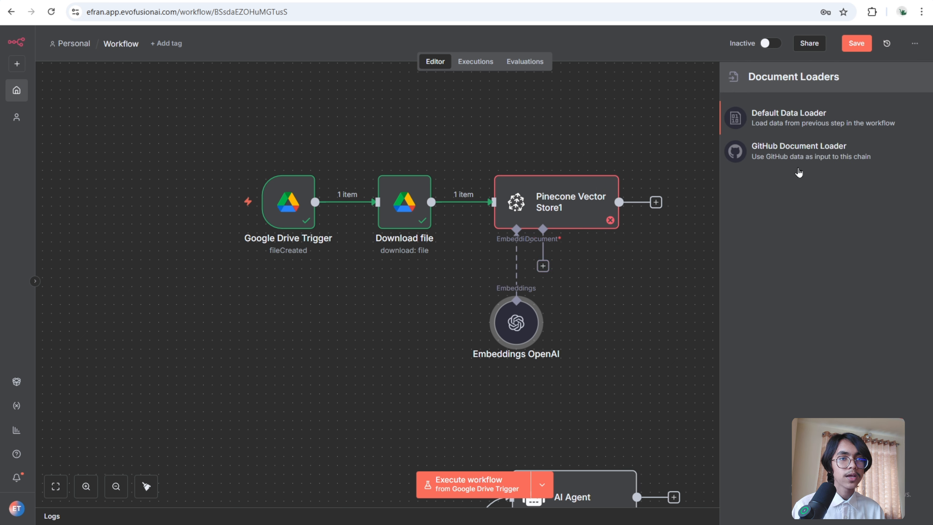
pyautogui.click(805, 121)
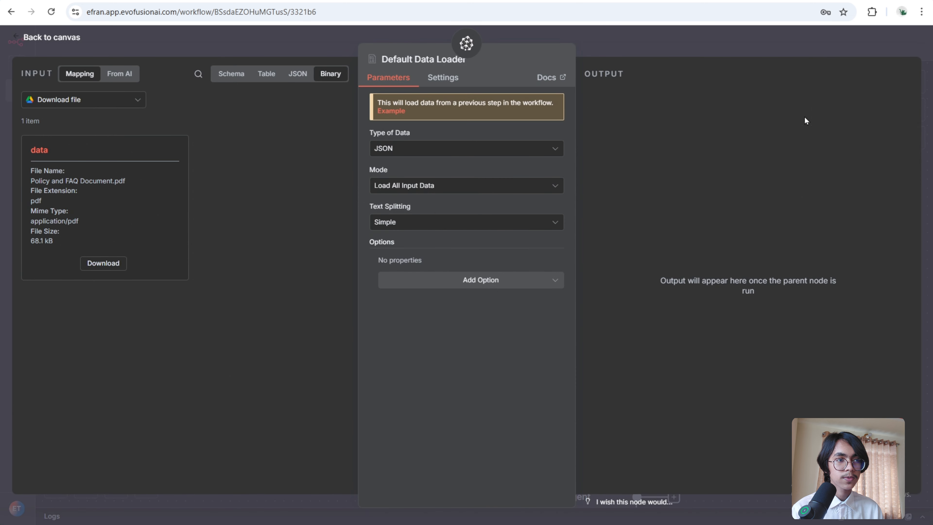
pyautogui.click(514, 148)
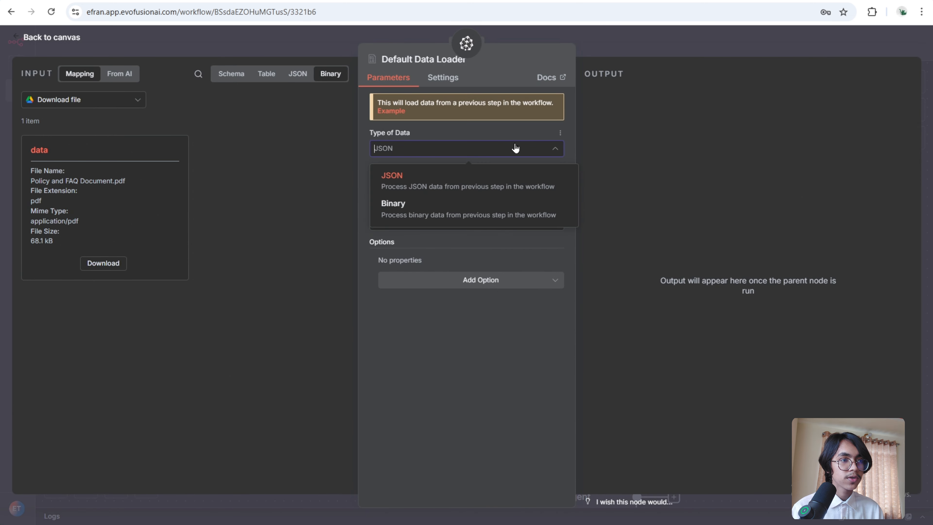
pyautogui.click(504, 200)
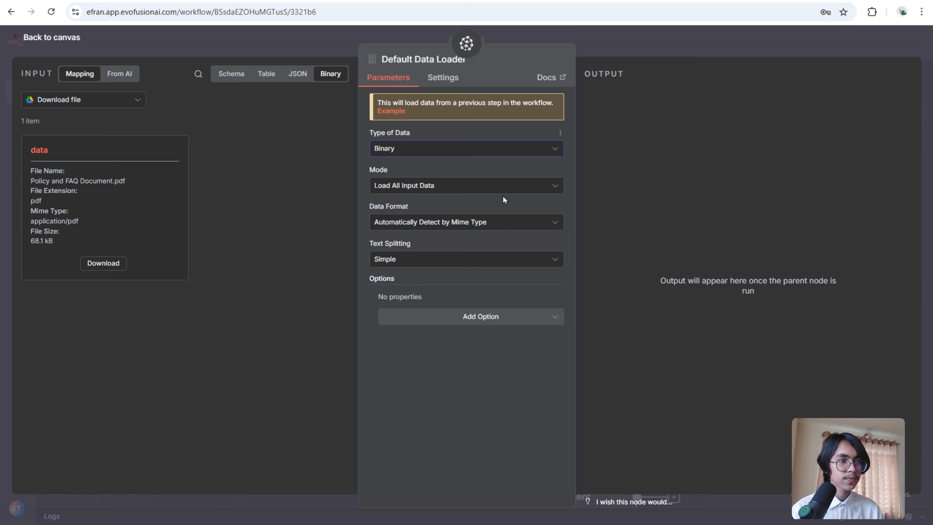
pyautogui.click(548, 261)
pyautogui.click(528, 321)
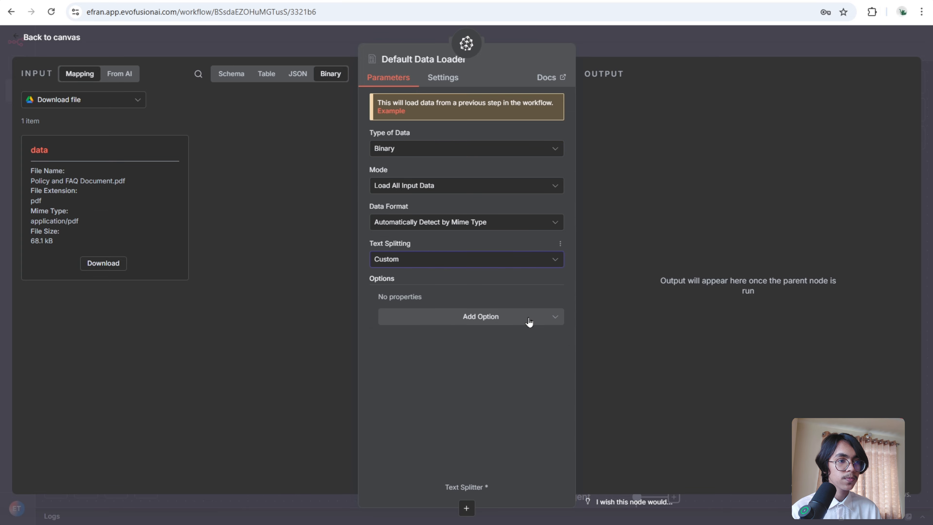
pyautogui.click(675, 41)
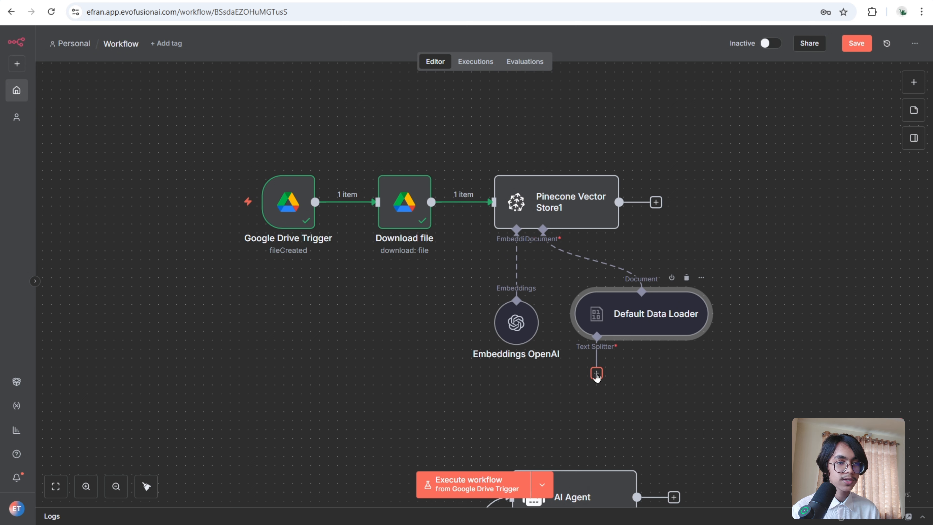
# - Add a Recursive Character Text Splitter to the data loader
pyautogui.click(596, 374)
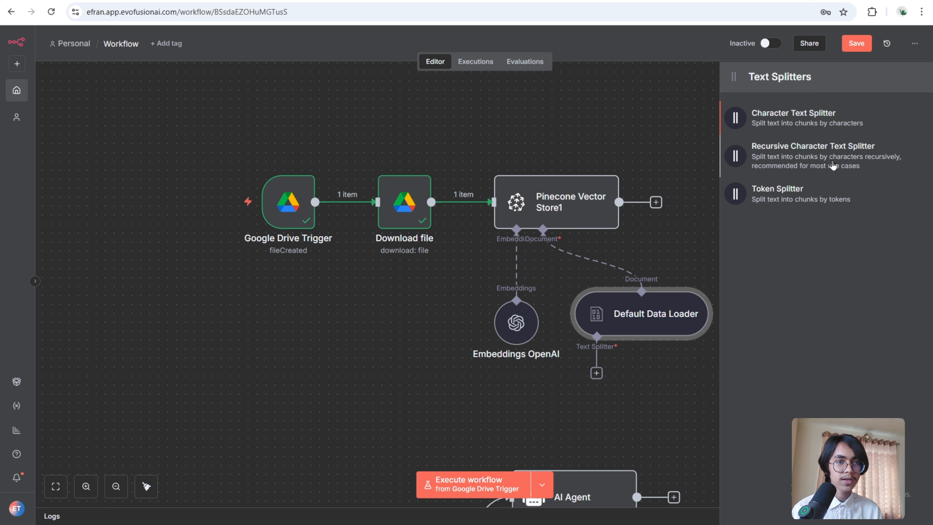
pyautogui.click(832, 164)
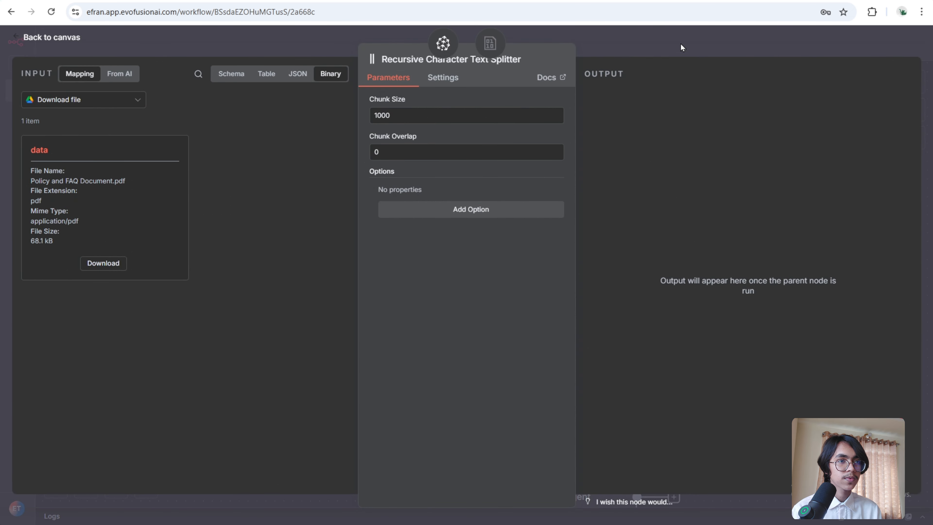
# - Add the Pinecone Namespace option to Pinecone Vector Store1 and set it to FAQ
pyautogui.click(681, 43)
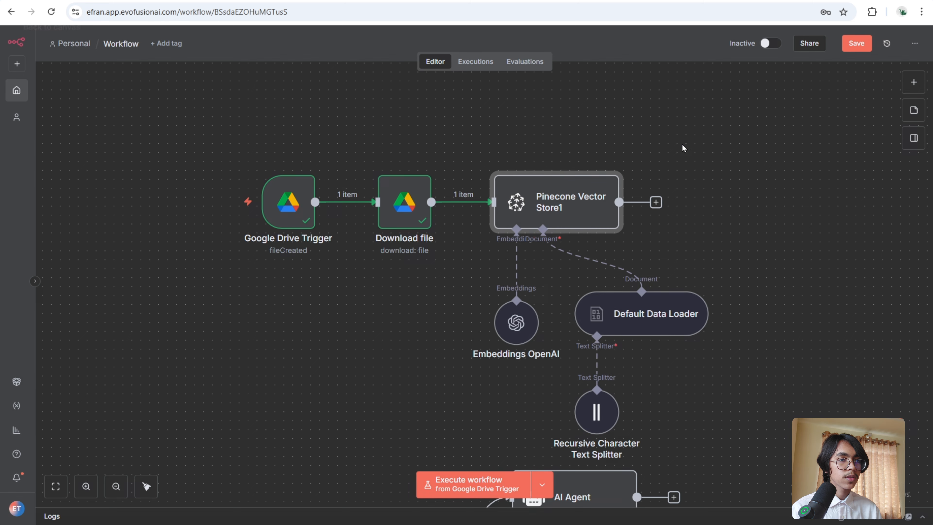
pyautogui.doubleClick(565, 203)
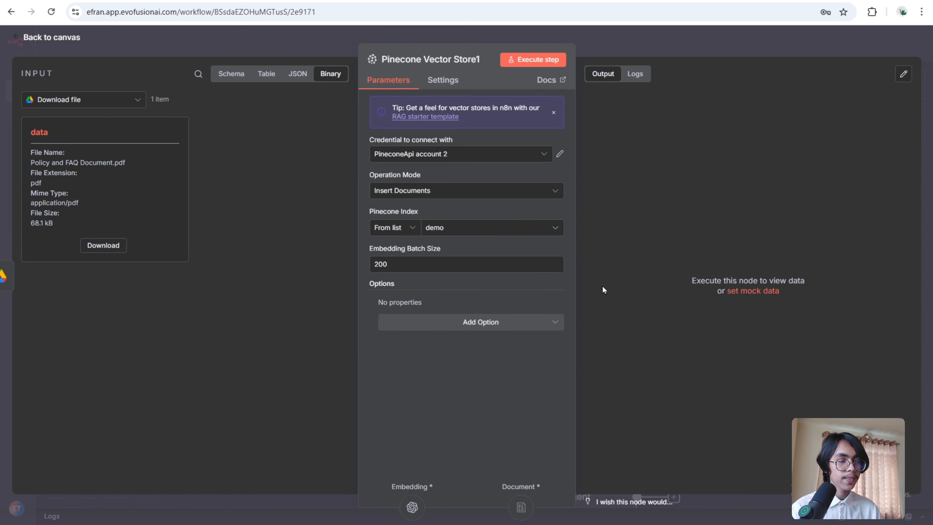
pyautogui.click(502, 321)
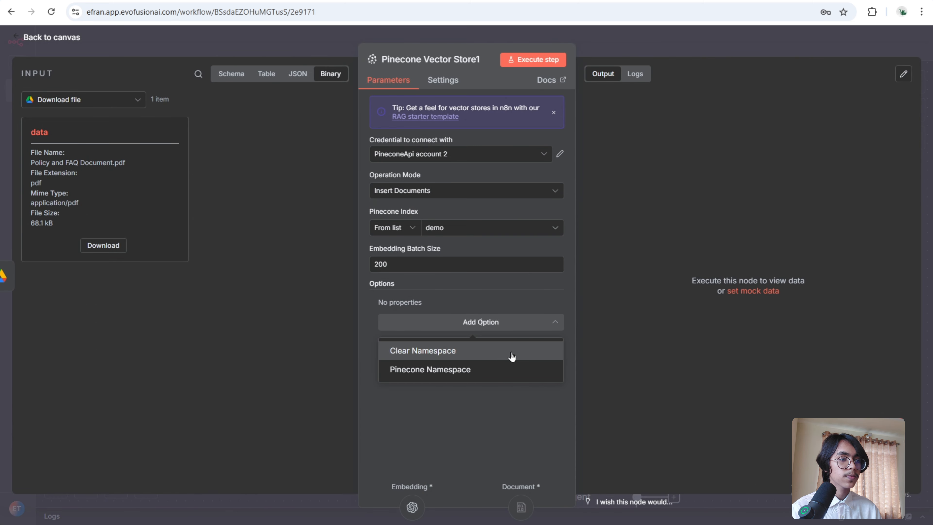
pyautogui.click(493, 370)
pyautogui.click(504, 321)
pyautogui.write('F')
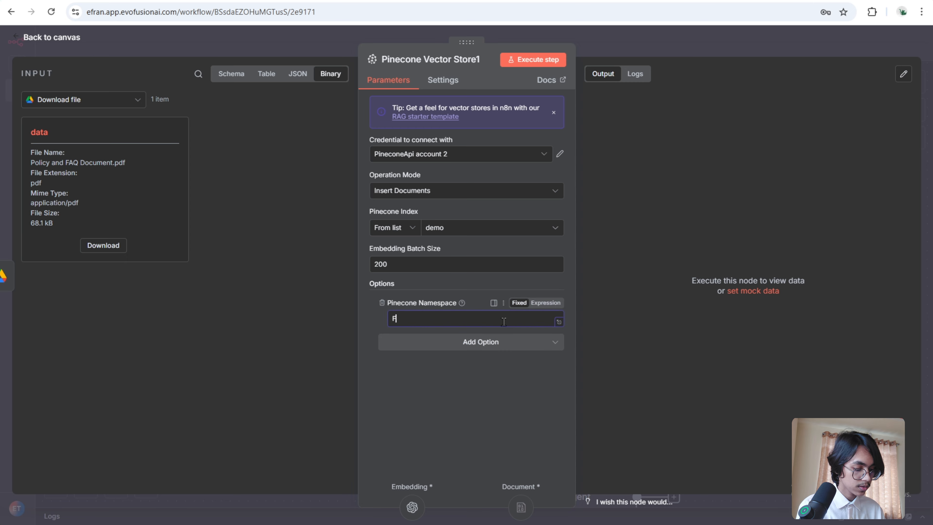
pyautogui.write('AQ')
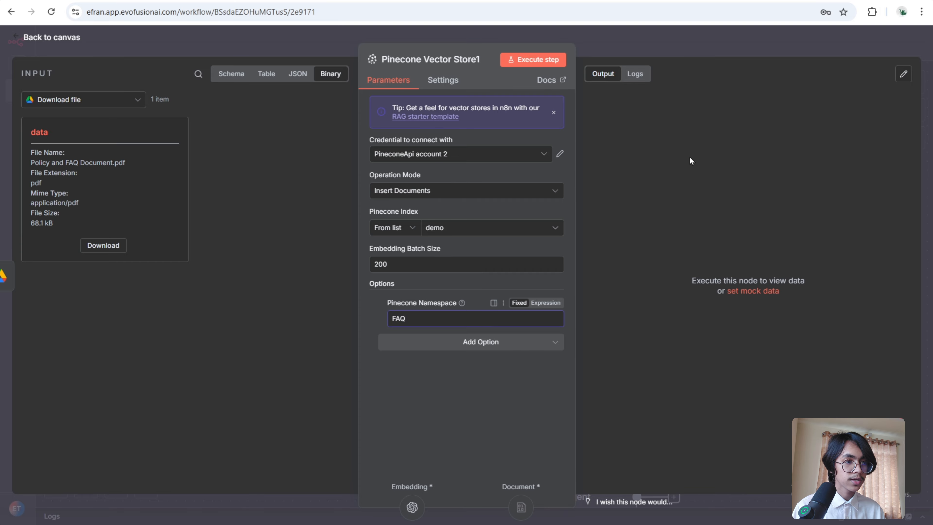
pyautogui.click(689, 43)
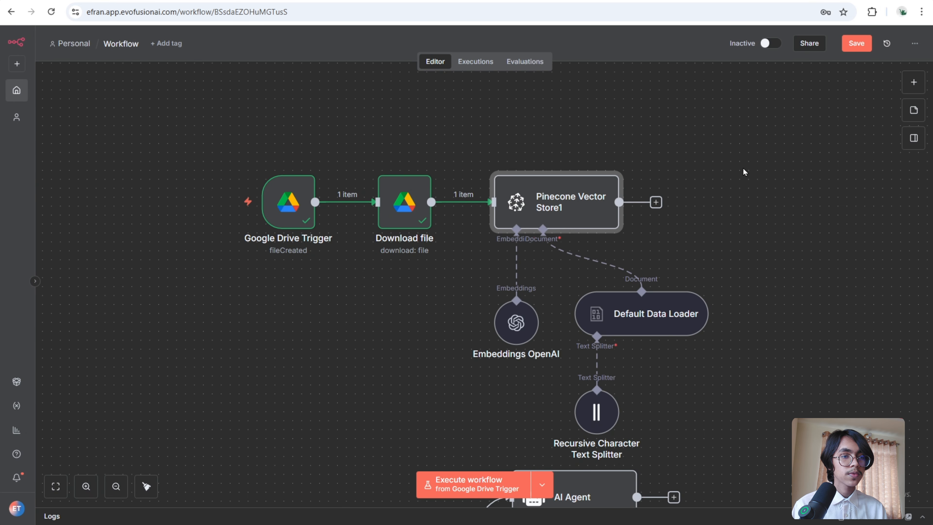
# - Execute the Pinecone Vector Store1 step and open the Recursive Character Text Splitter to review its chunked output
pyautogui.moveTo(576, 177)
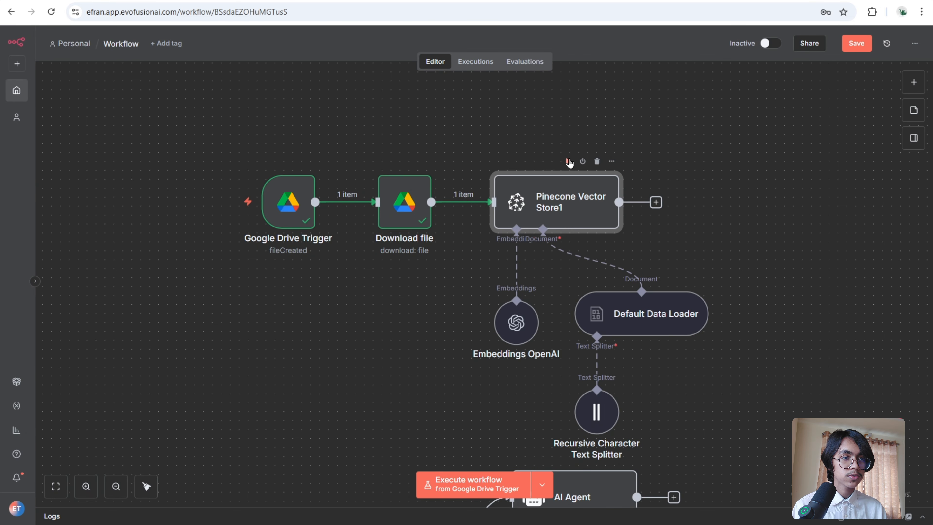
pyautogui.click(568, 161)
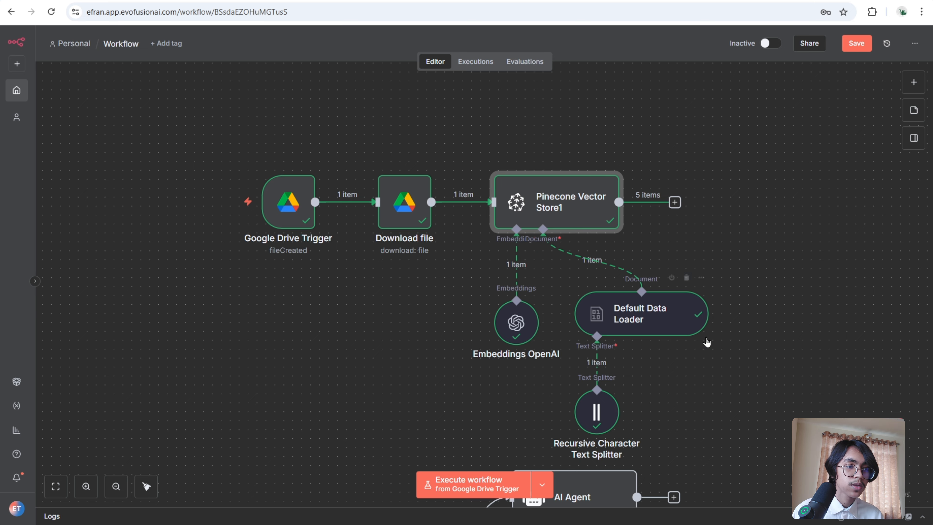
pyautogui.click(607, 413)
pyautogui.doubleClick(607, 413)
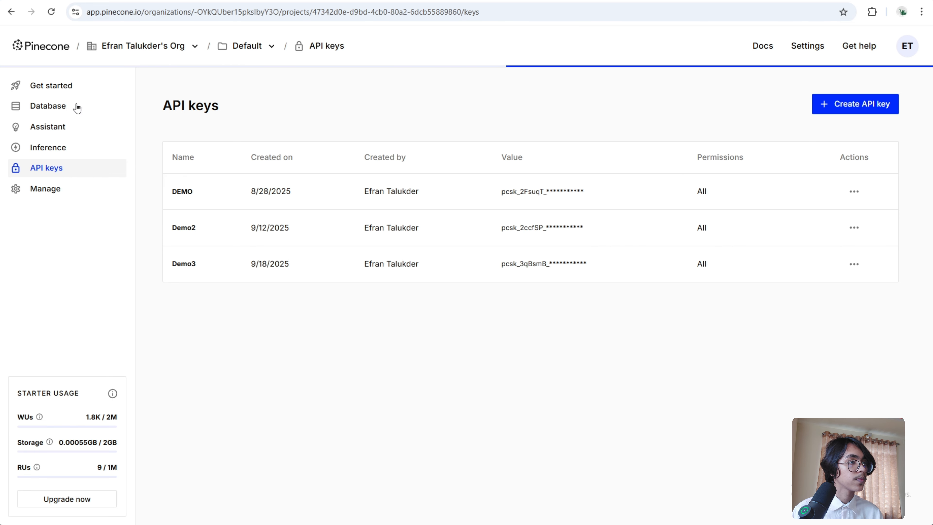
# - Check the records stored in the Pinecone demo index under the FAQ namespace, then return to the workflow
pyautogui.click(75, 106)
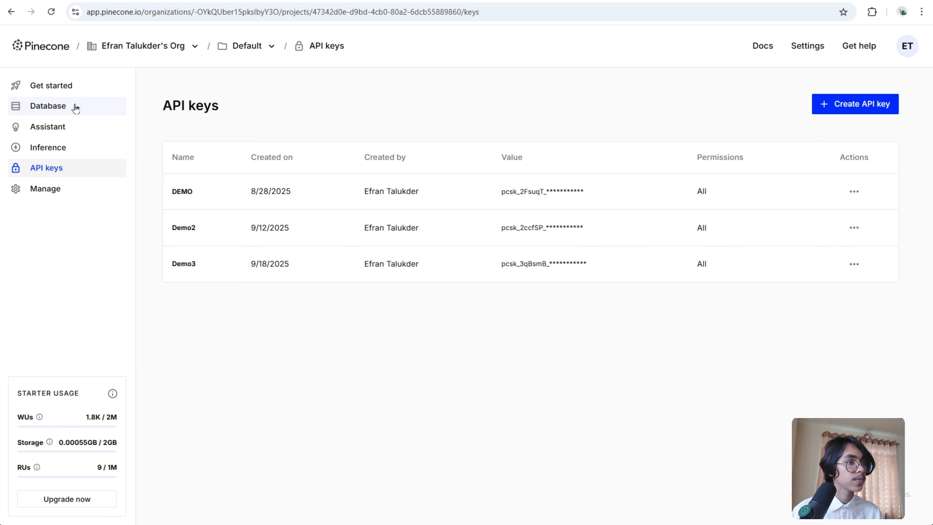
pyautogui.click(518, 226)
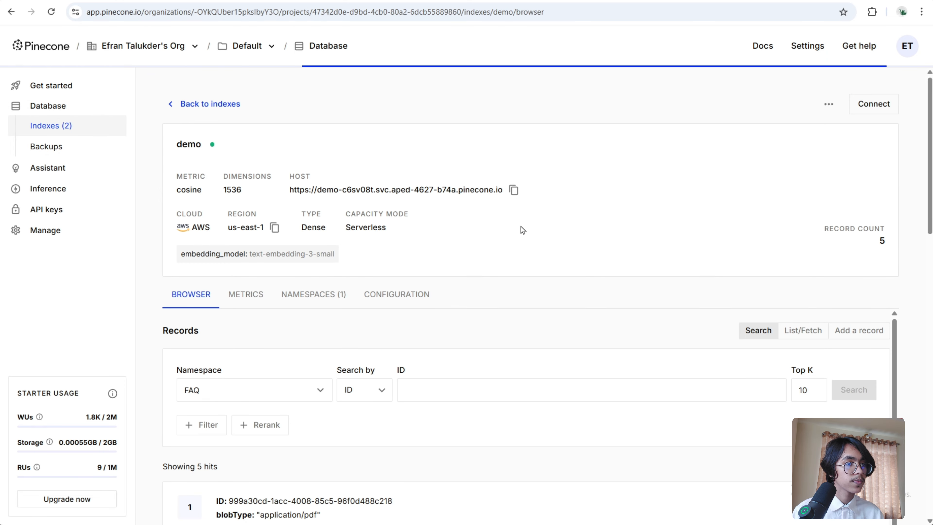
pyautogui.scroll(-4, 605, 341)
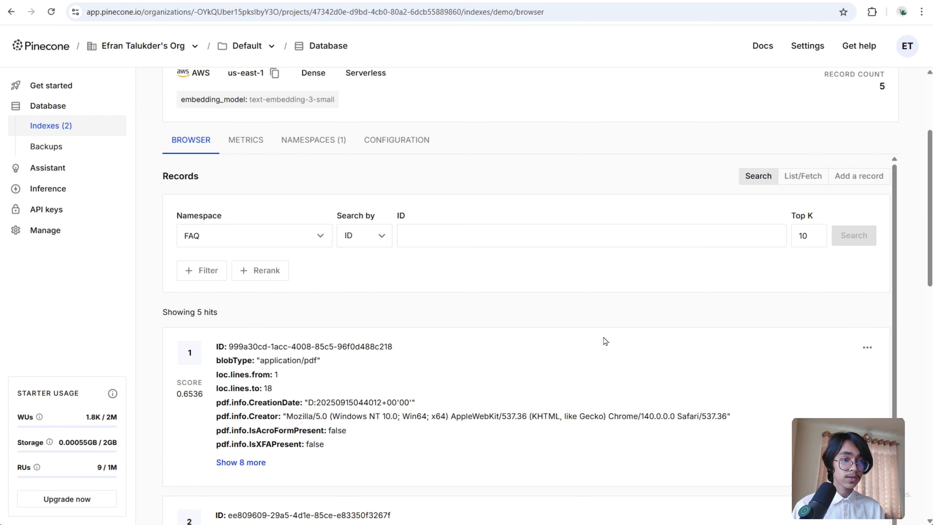
pyautogui.scroll(-15, 554, 409)
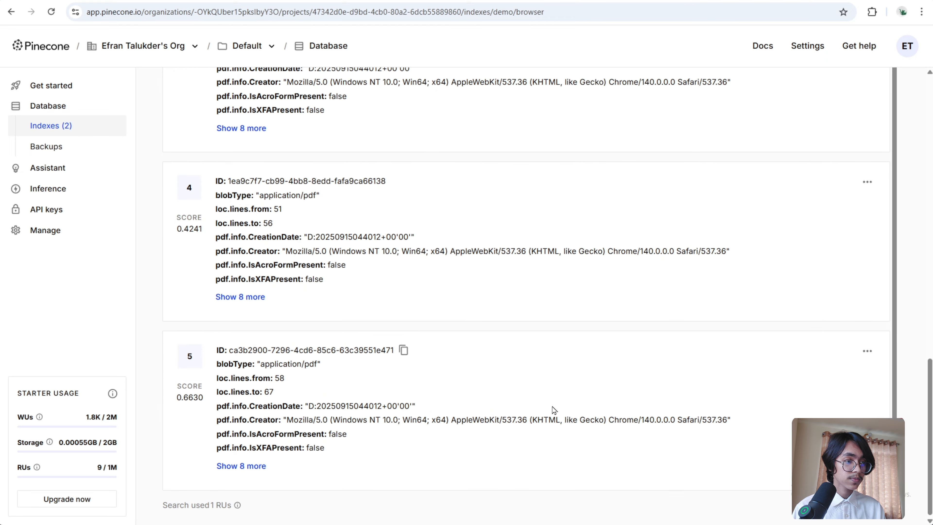
pyautogui.click(344, 0)
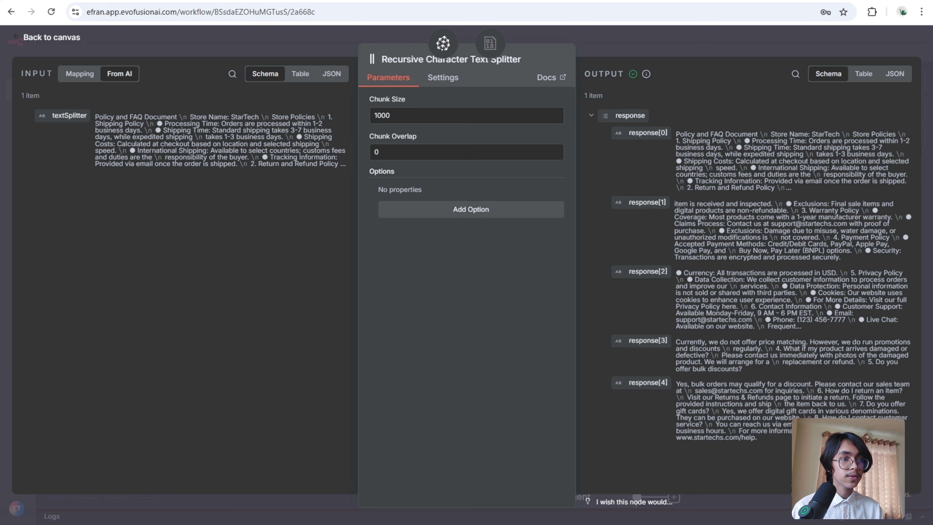
pyautogui.click(647, 43)
# - Set the AI Agent's Pinecone Vector Store tool to index demo with description 'Call this tool to access information about Policies and FAQ'
pyautogui.scroll(-10, 722, 201)
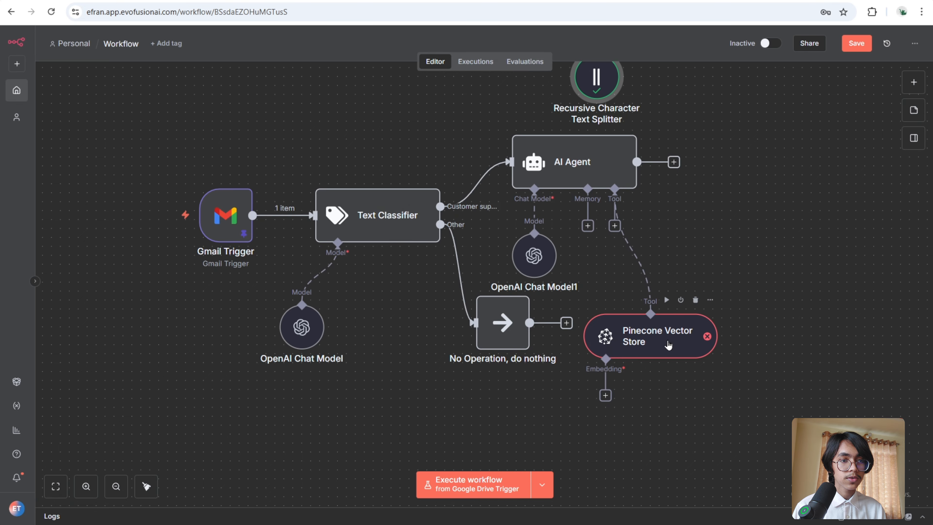
pyautogui.doubleClick(663, 340)
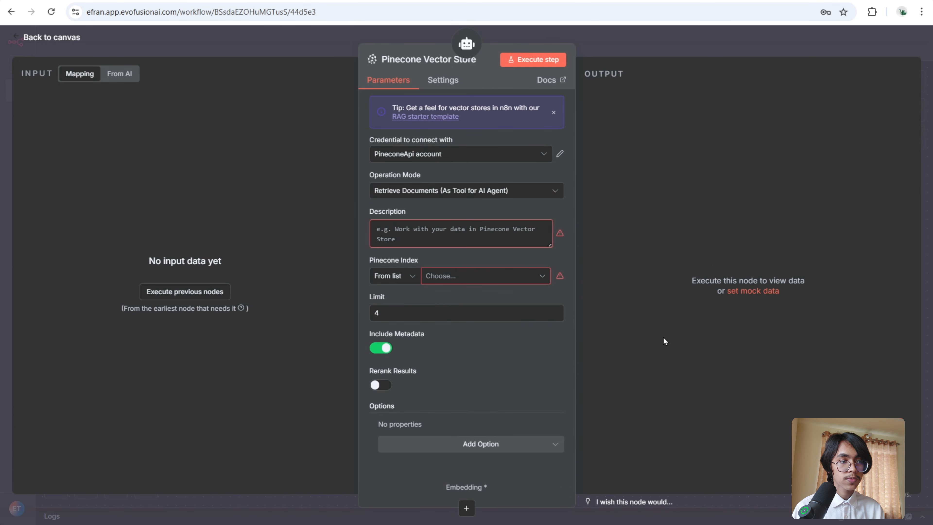
pyautogui.click(523, 276)
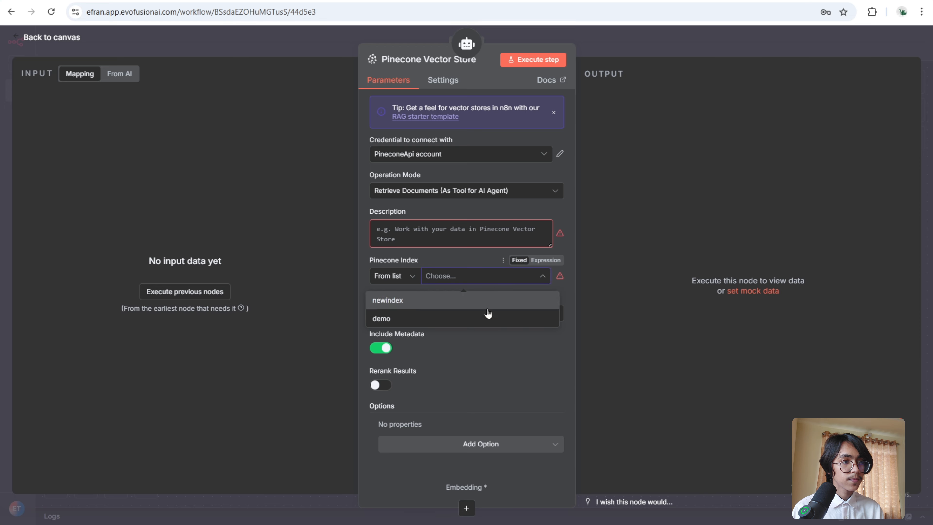
pyautogui.click(478, 321)
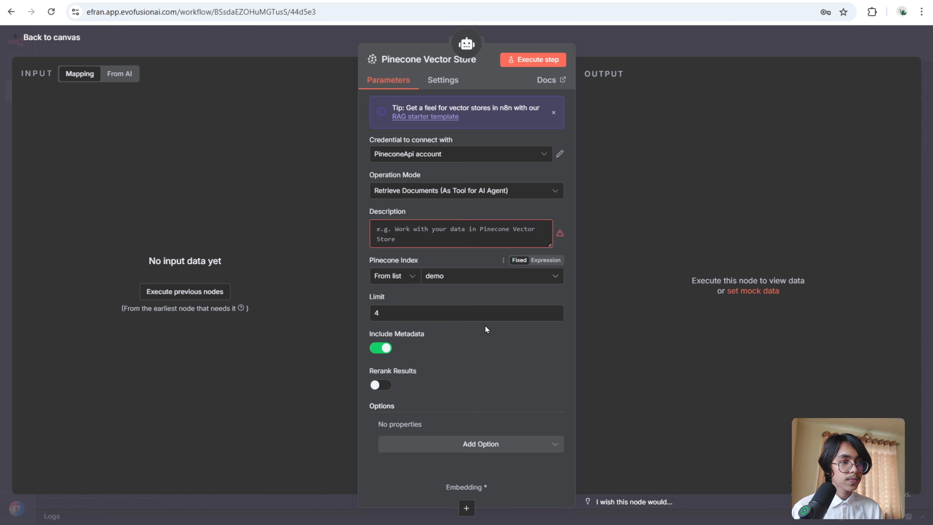
pyautogui.click(476, 234)
pyautogui.write('Call this tool to access information about Policies and FAQ')
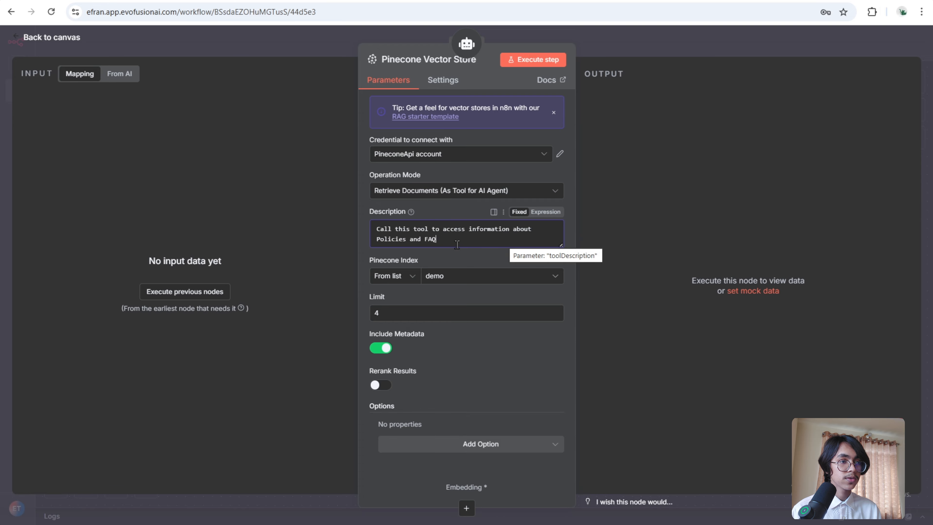
pyautogui.click(734, 40)
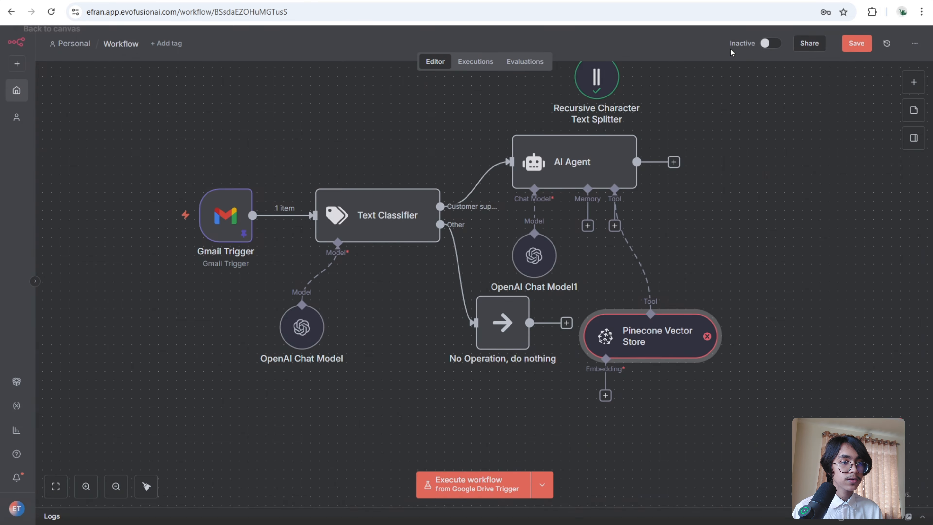
# - Attach an Embeddings OpenAI sub-node to the tool's vector store using the text-embedding-3-small model
pyautogui.click(606, 397)
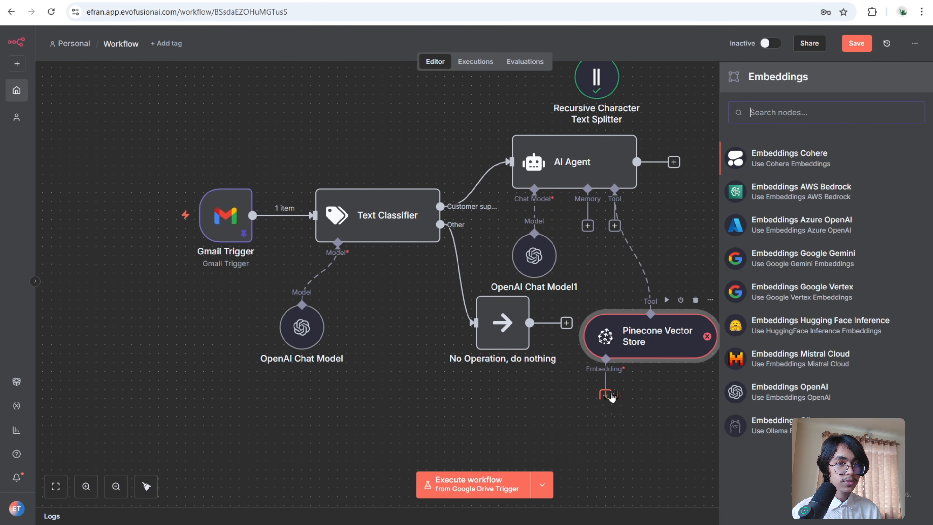
pyautogui.click(790, 422)
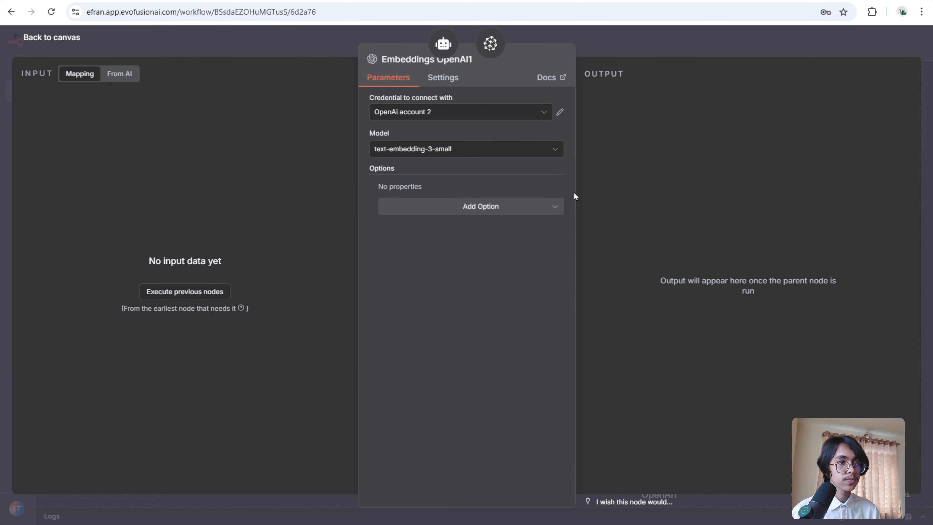
pyautogui.click(500, 149)
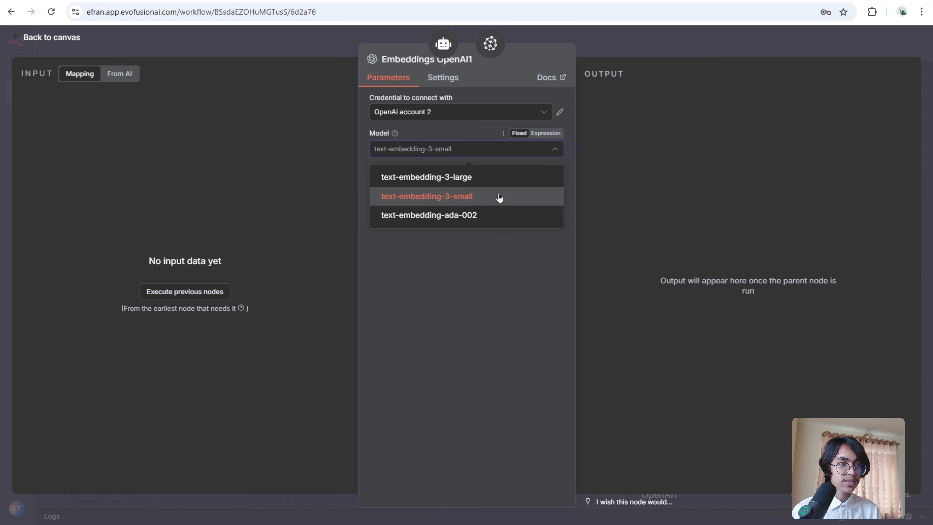
pyautogui.click(498, 197)
pyautogui.click(705, 43)
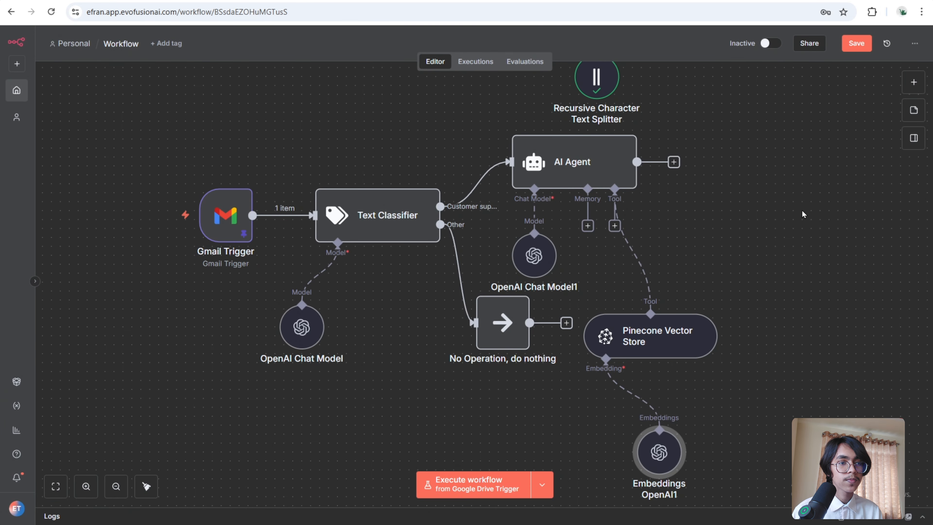
# - Rearrange the AI Agent, its sub-nodes and the No Operation node on the canvas
pyautogui.scroll(-1, 800, 217)
pyautogui.moveTo(572, 134); pyautogui.dragTo(617, 170)
pyautogui.moveTo(534, 227); pyautogui.dragTo(569, 254)
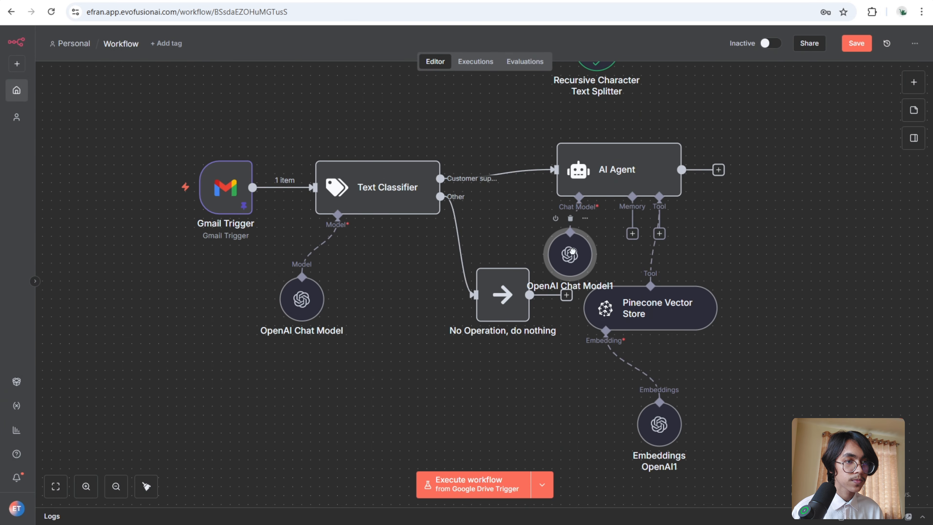
pyautogui.moveTo(674, 321); pyautogui.dragTo(739, 327)
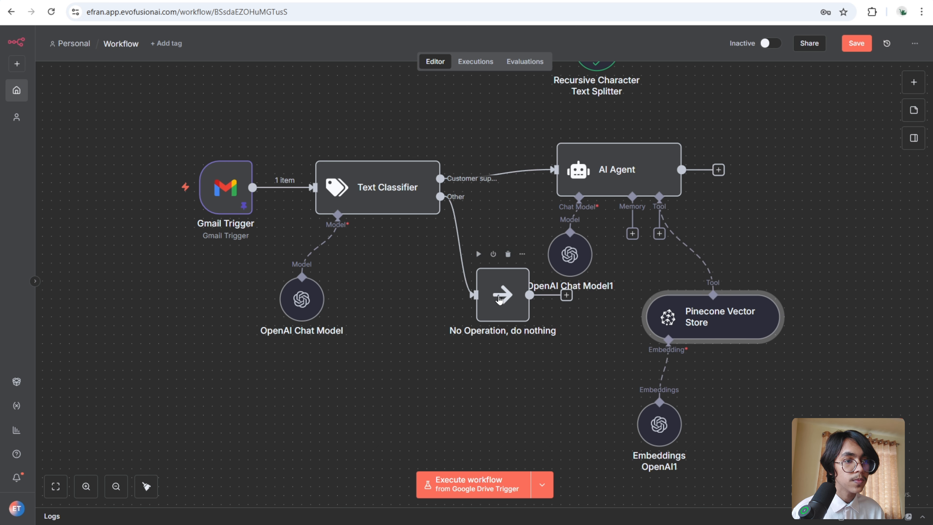
pyautogui.moveTo(499, 300); pyautogui.dragTo(481, 336)
pyautogui.moveTo(660, 422); pyautogui.dragTo(668, 422)
pyautogui.moveTo(624, 155); pyautogui.dragTo(633, 163)
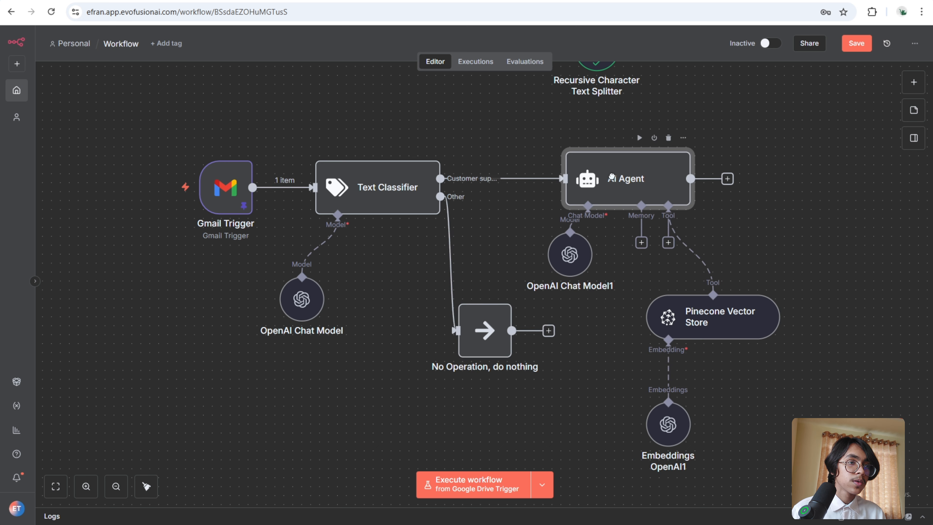
pyautogui.moveTo(561, 254); pyautogui.dragTo(579, 281)
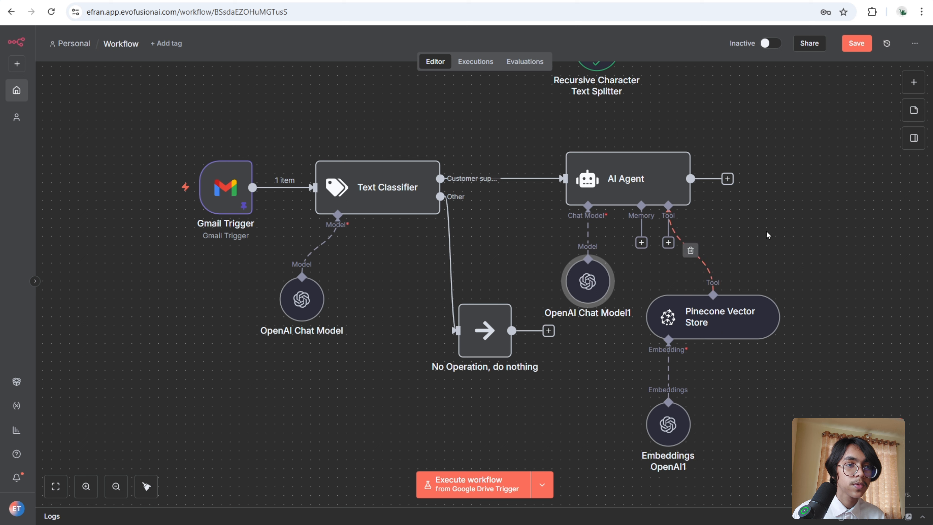
pyautogui.moveTo(671, 450); pyautogui.dragTo(671, 441)
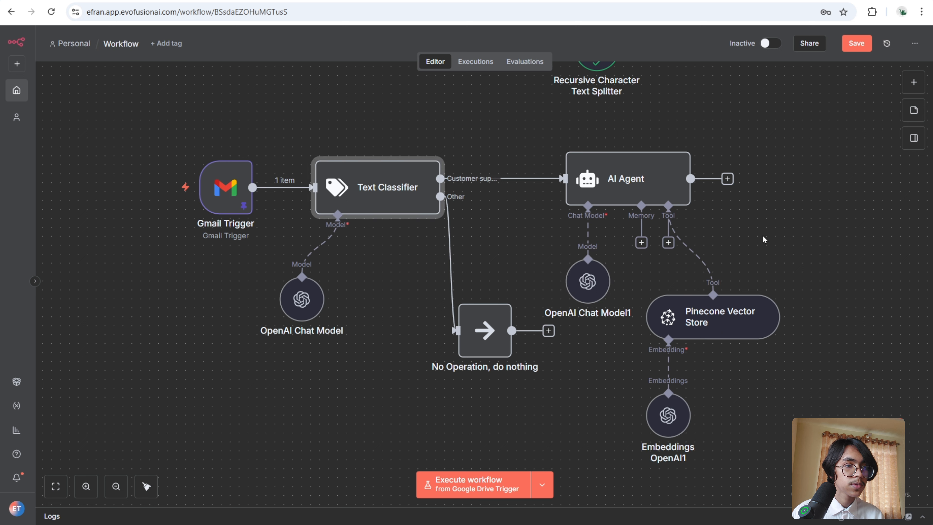
# - Execute the workflow from the Gmail Trigger and open the AI Agent to review its generated reply
pyautogui.moveTo(208, 200)
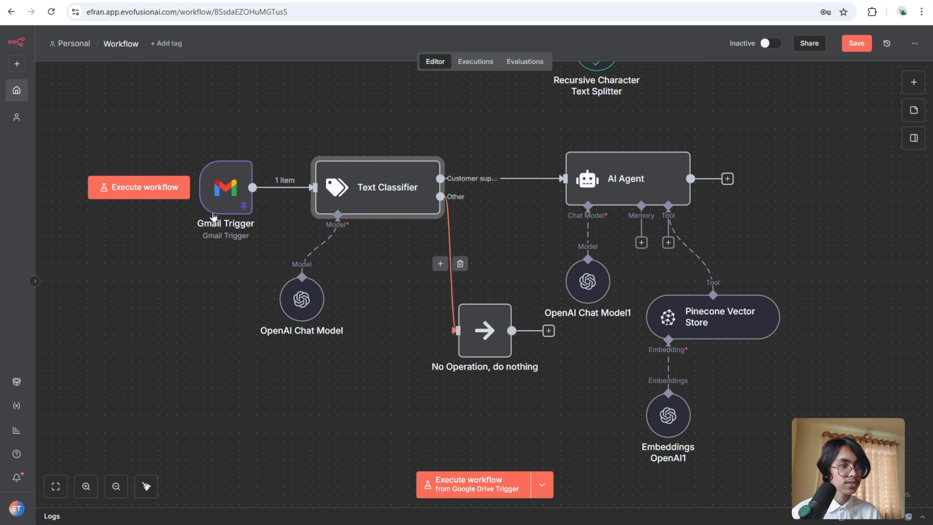
pyautogui.click(150, 187)
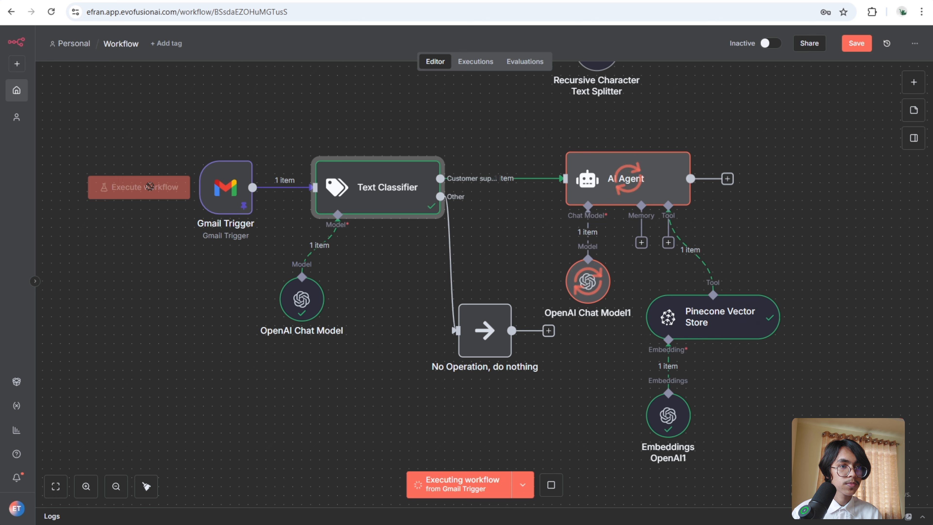
pyautogui.doubleClick(627, 175)
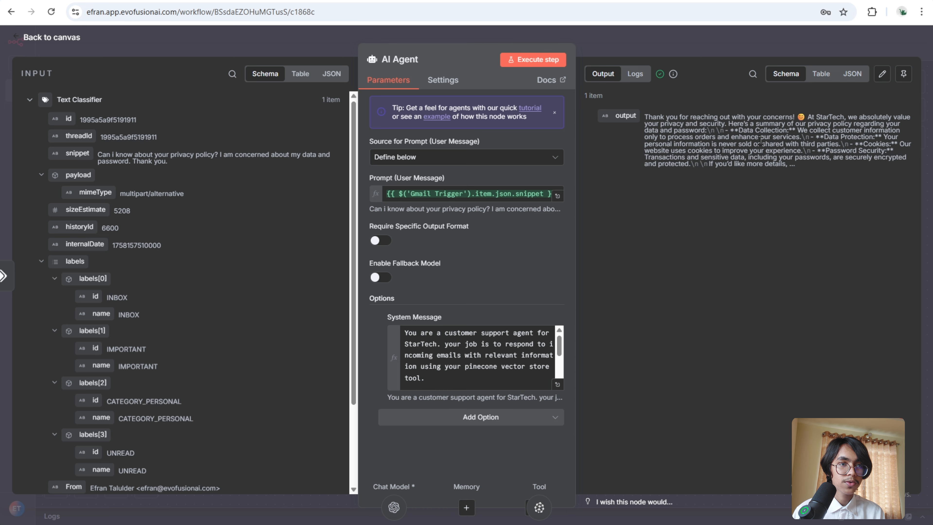
pyautogui.click(753, 47)
# - Add a Gmail 'Add label to message' node after the AI Agent
pyautogui.click(746, 179)
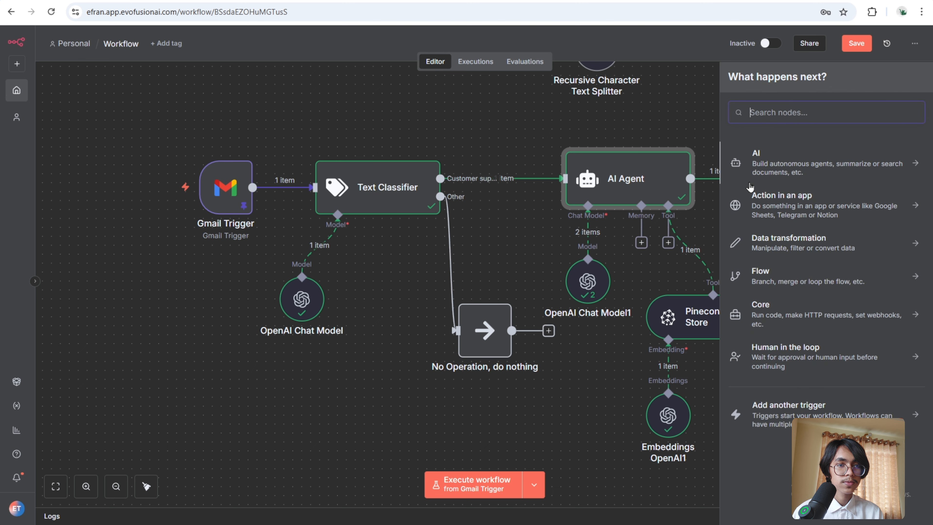
pyautogui.write('GM')
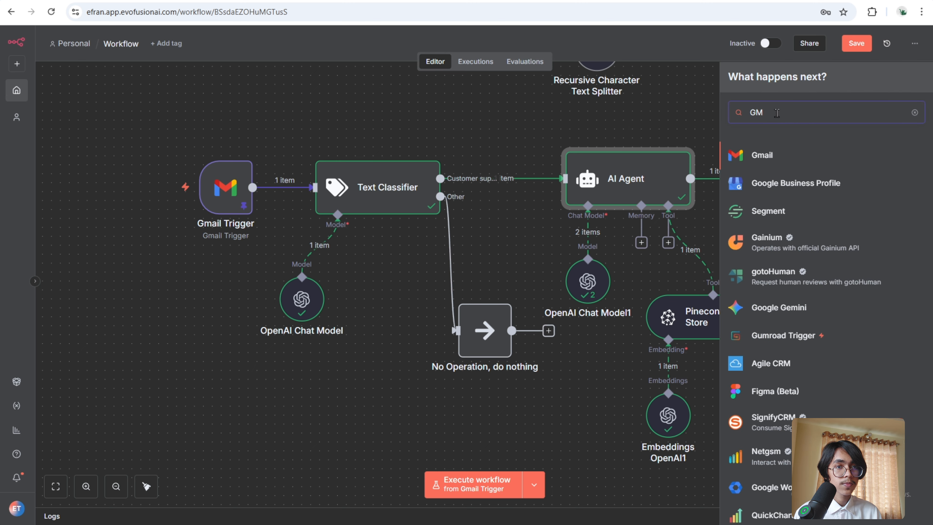
pyautogui.click(782, 154)
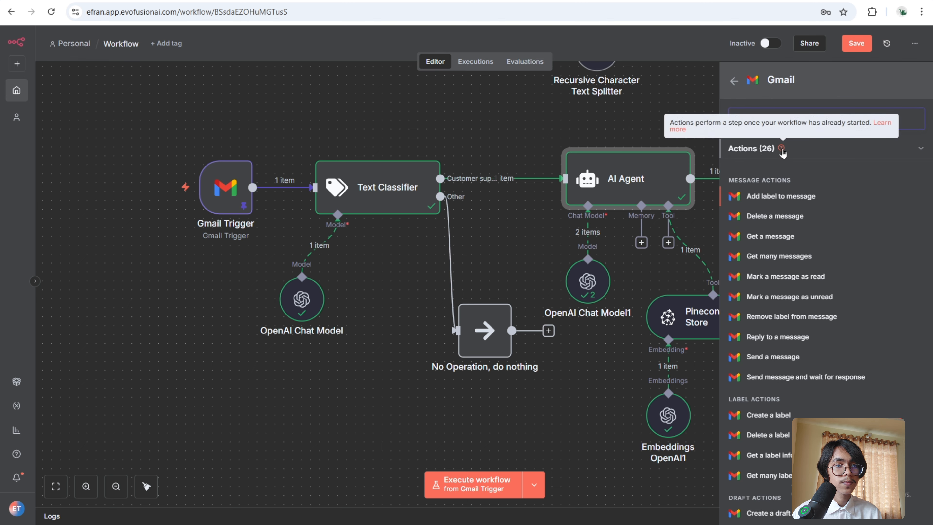
pyautogui.click(821, 195)
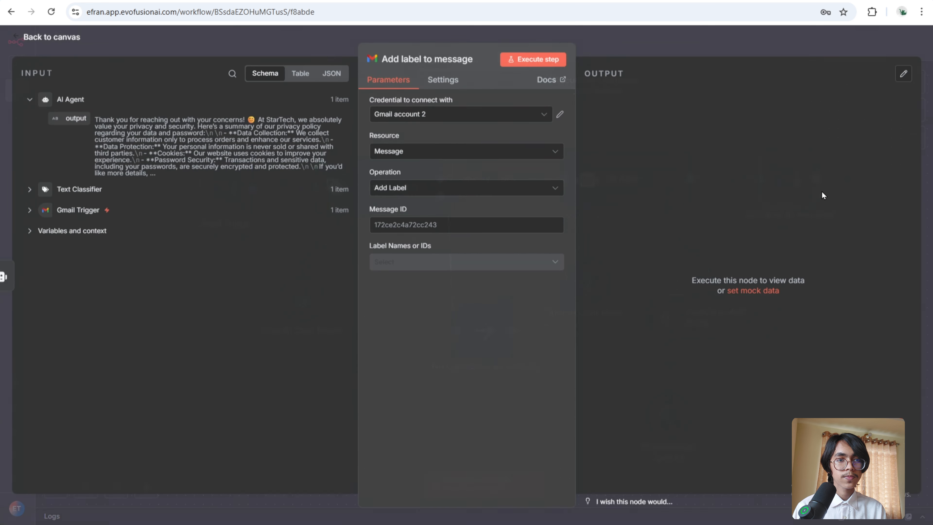
# - Map the Gmail Trigger's id into Message ID, choose the Customer Support label, and execute the step
pyautogui.click(29, 210)
pyautogui.moveTo(68, 230); pyautogui.dragTo(390, 225)
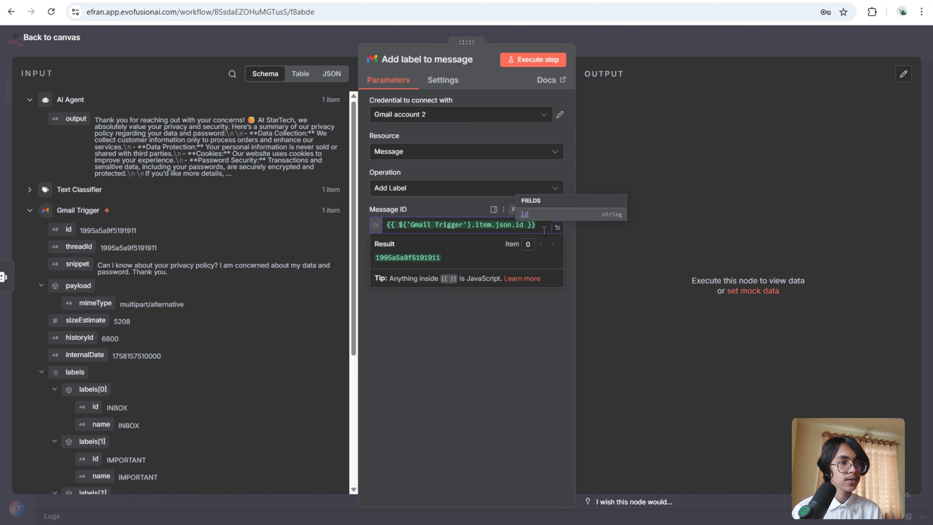
pyautogui.click(596, 261)
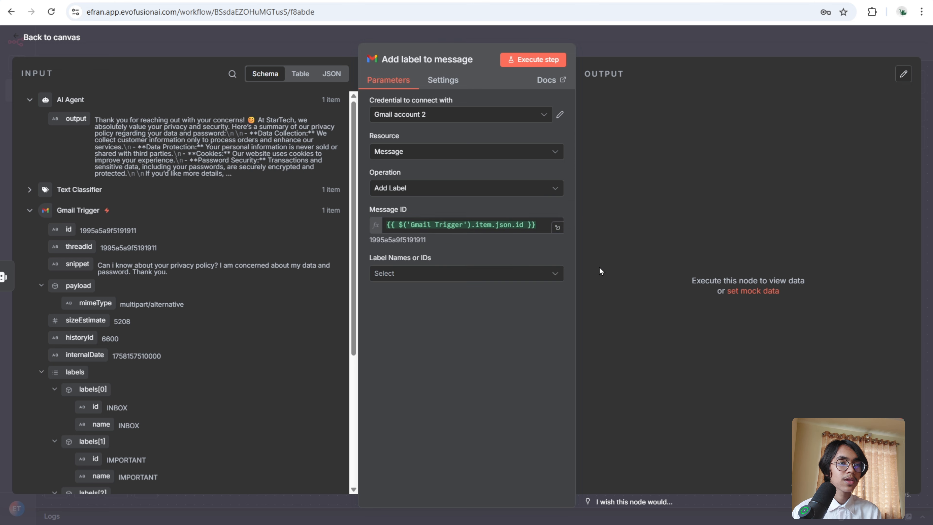
pyautogui.click(562, 273)
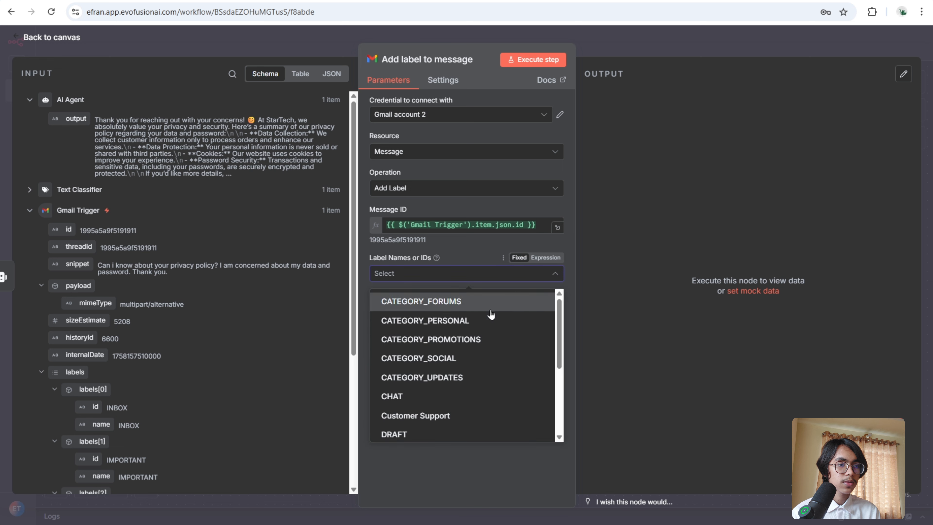
pyautogui.click(465, 420)
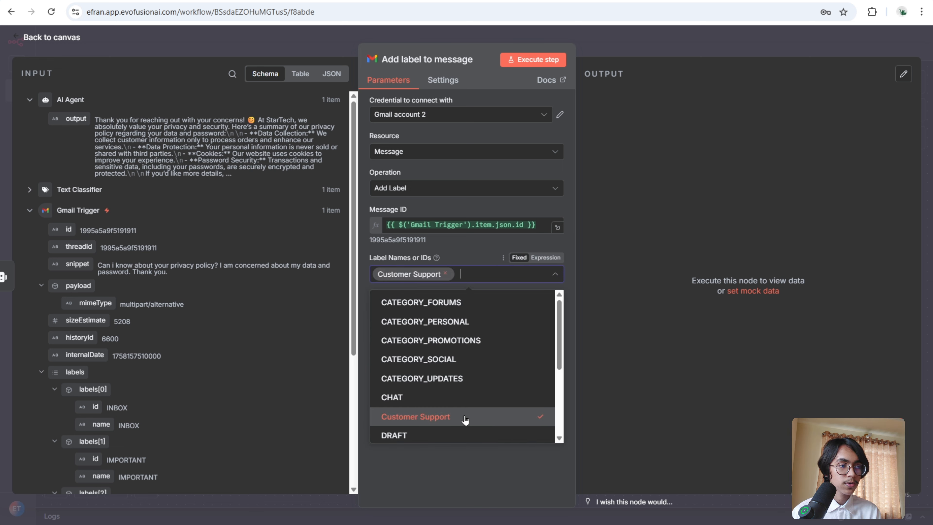
pyautogui.click(633, 204)
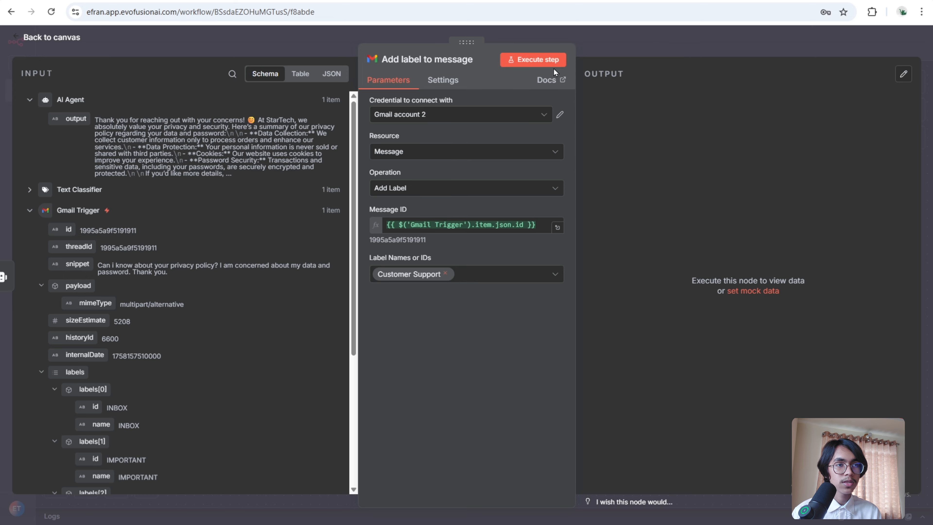
pyautogui.click(538, 62)
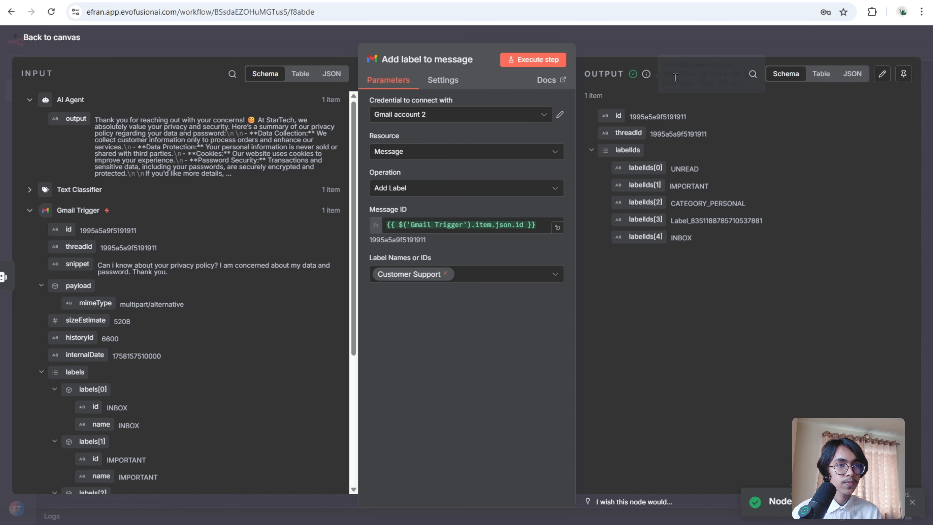
# - Add a Gmail 'Reply to a message' node after the Add label to message node
pyautogui.click(698, 51)
pyautogui.moveTo(853, 332); pyautogui.dragTo(725, 351)
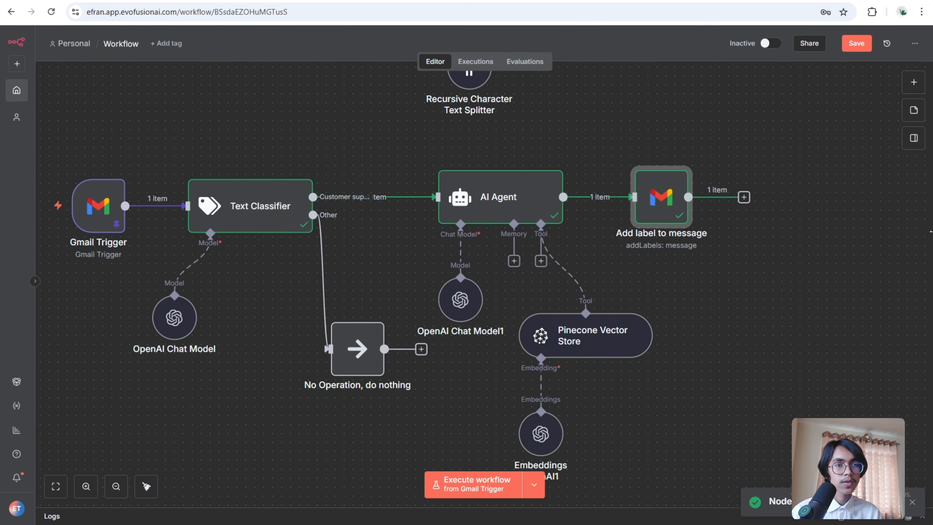
pyautogui.click(744, 197)
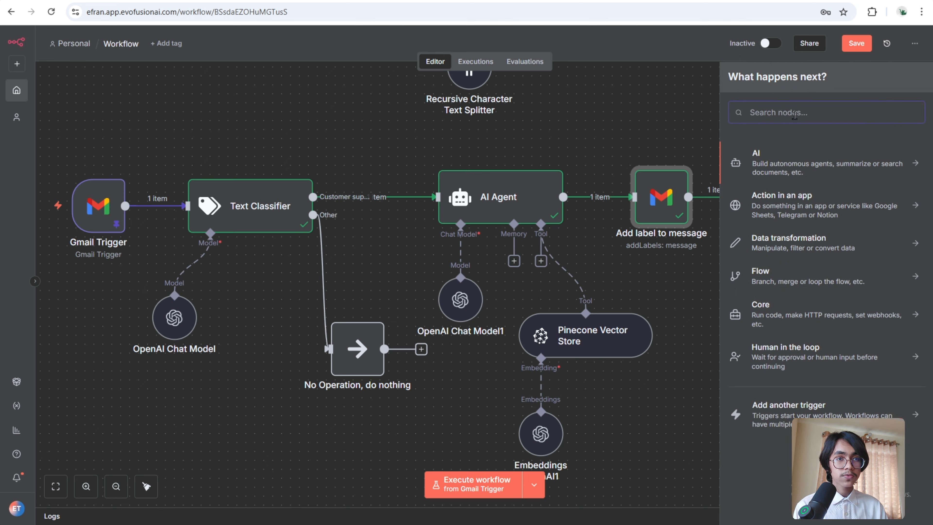
pyautogui.write('GMA')
pyautogui.click(789, 154)
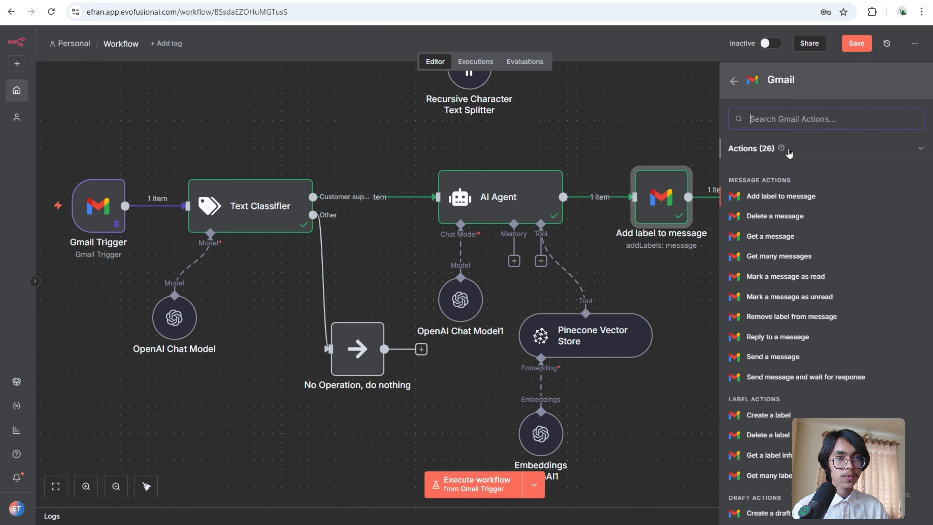
pyautogui.scroll(-3, 845, 320)
pyautogui.scroll(-5, 858, 323)
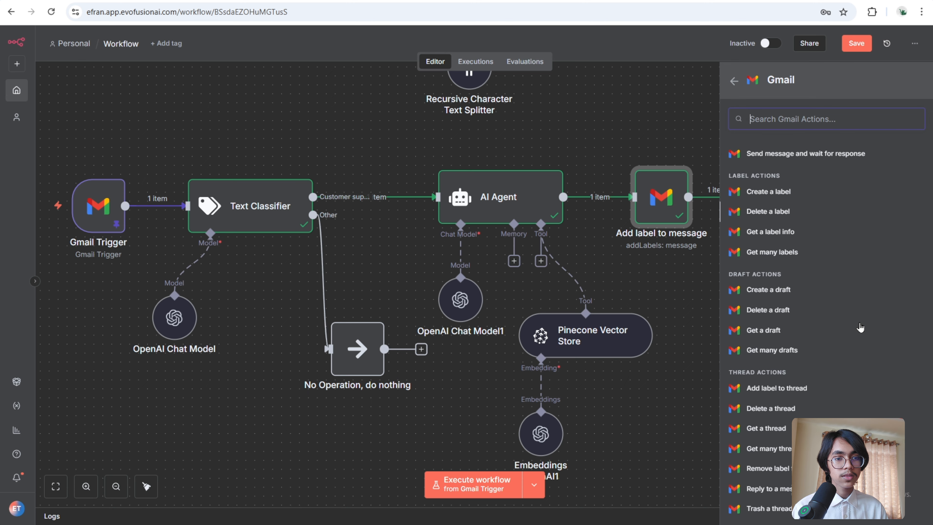
pyautogui.scroll(8, 860, 323)
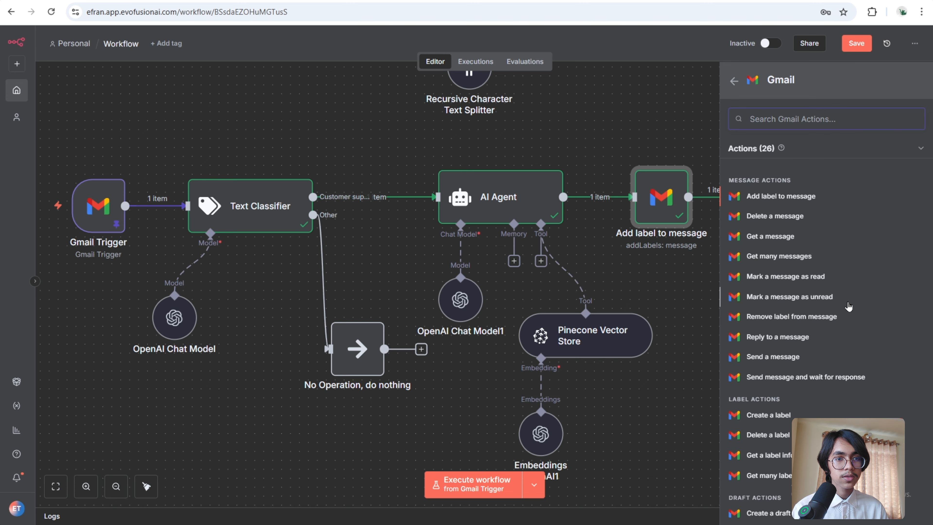
pyautogui.click(835, 339)
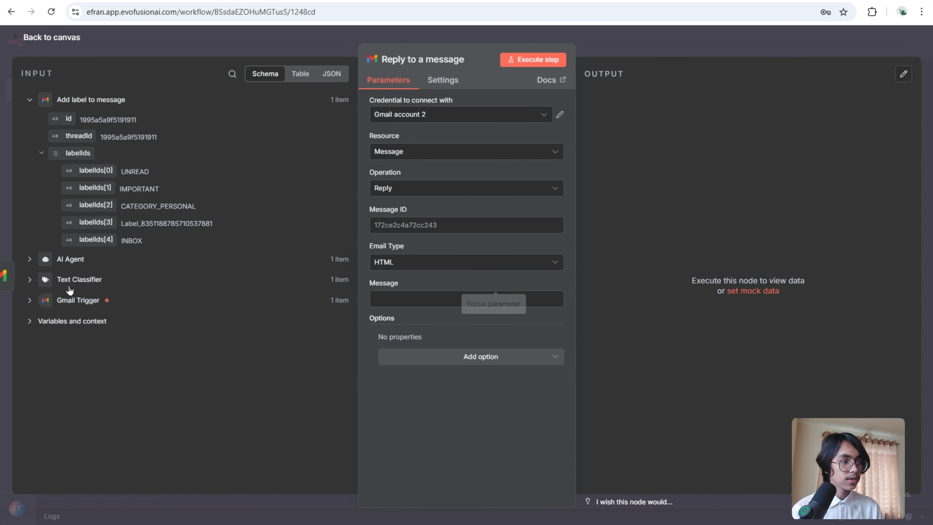
# - Map the Gmail Trigger's id into the reply's Message ID and set Email Type to Text
pyautogui.click(28, 300)
pyautogui.moveTo(66, 319); pyautogui.dragTo(415, 231)
pyautogui.click(686, 217)
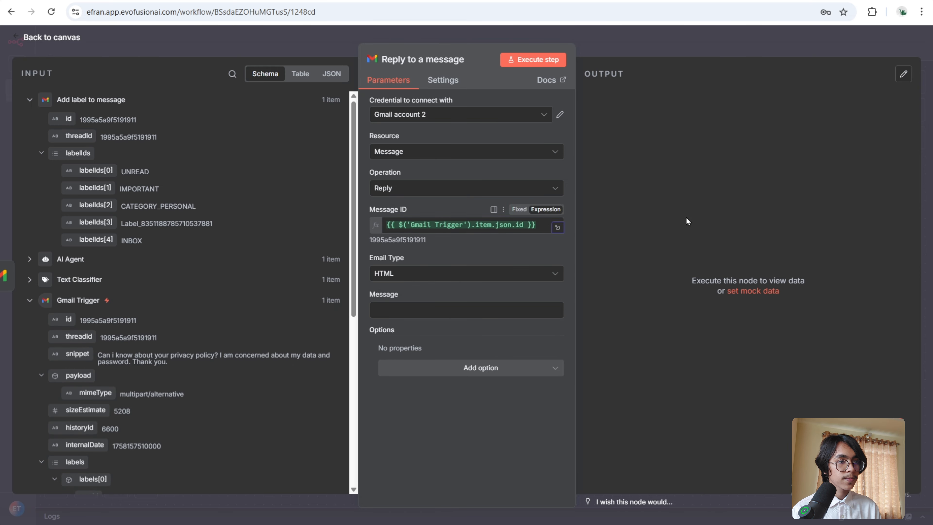
pyautogui.click(527, 275)
pyautogui.click(494, 304)
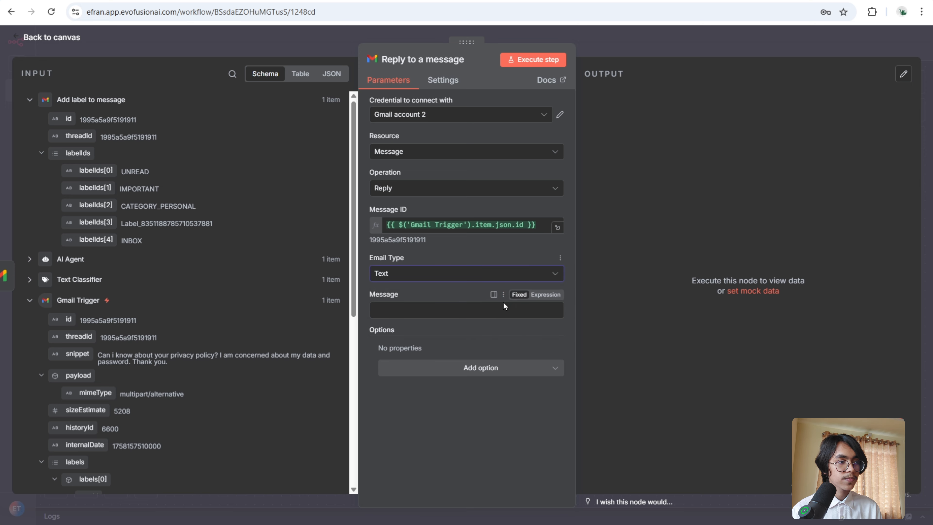
# - Map the AI Agent output into the reply Message and add the Append n8n Attribution option switched off
pyautogui.click(29, 259)
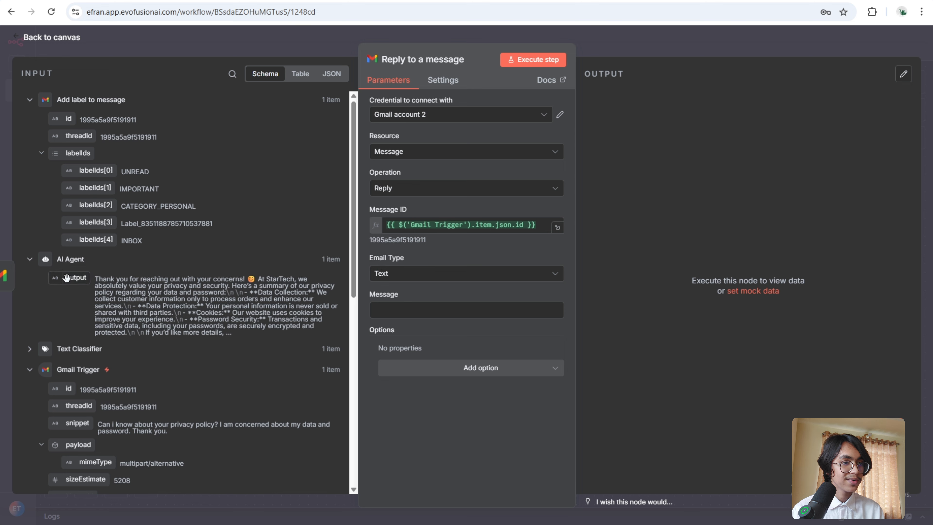
pyautogui.moveTo(66, 278); pyautogui.dragTo(378, 309)
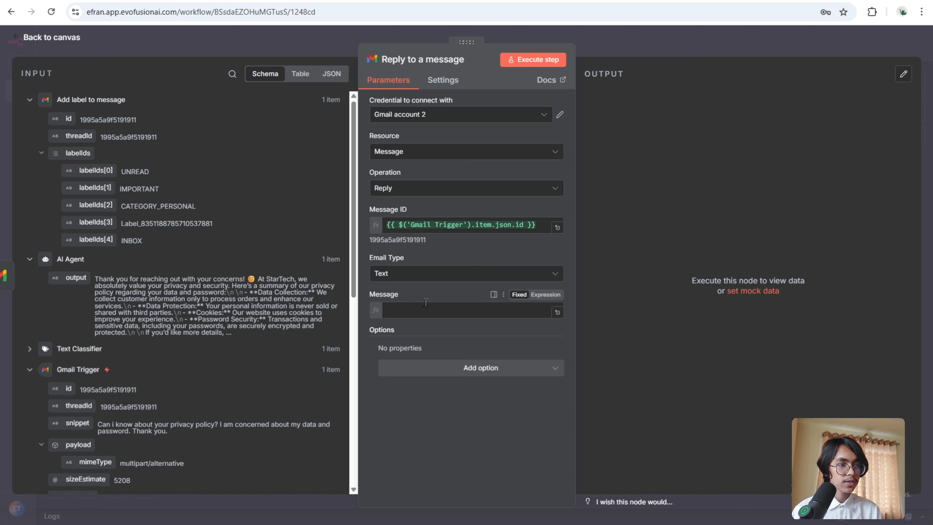
pyautogui.click(703, 186)
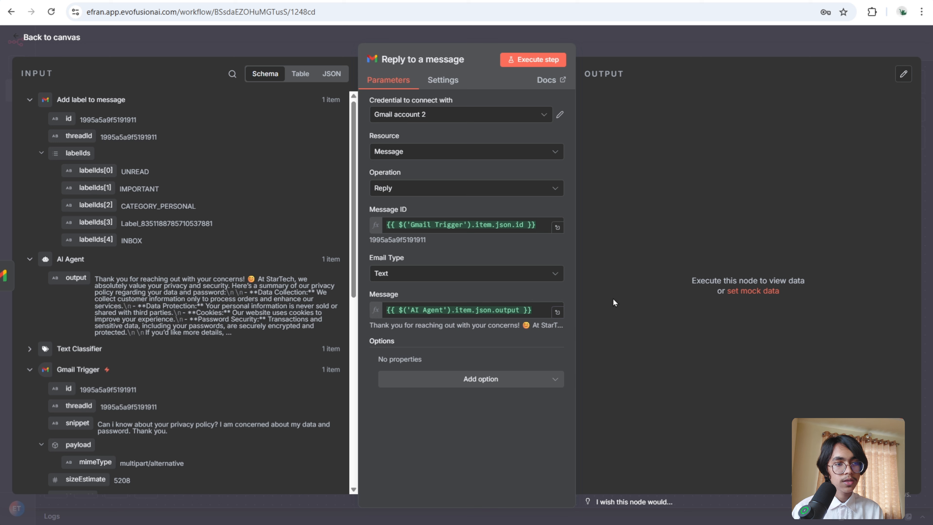
pyautogui.click(540, 378)
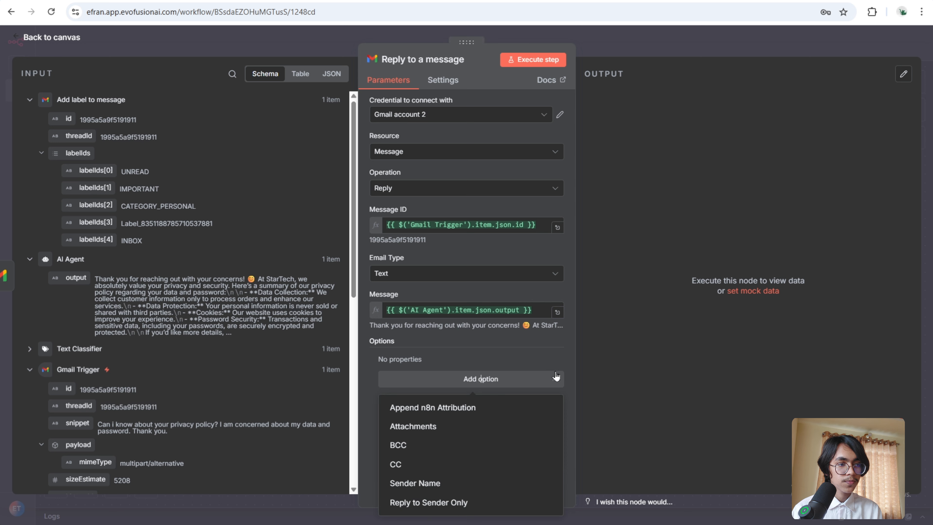
pyautogui.click(516, 411)
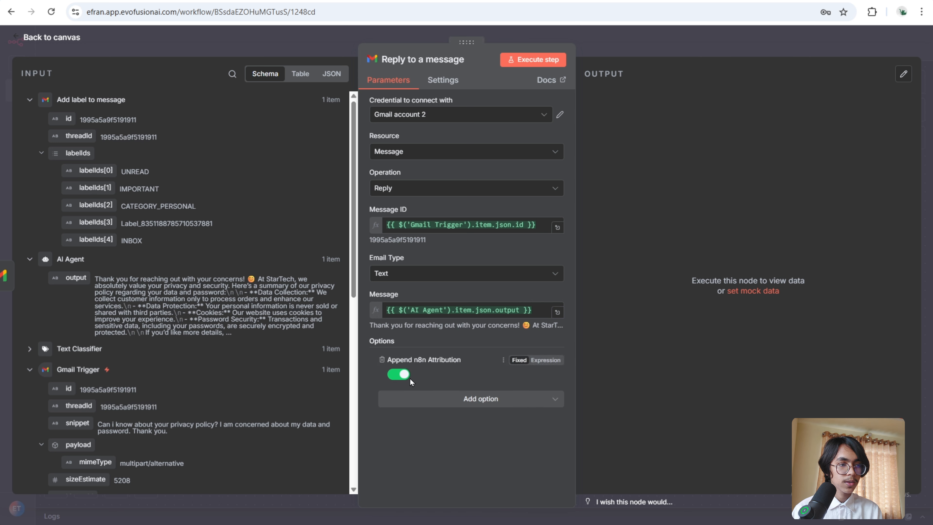
pyautogui.click(403, 378)
pyautogui.press('Escape')
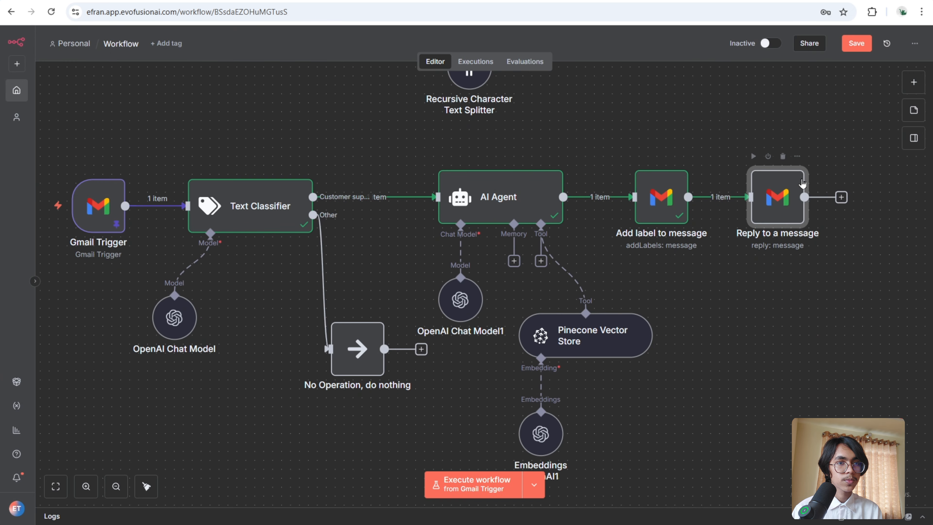
# - Execute the Reply to a message node and check the sent reply in the mail inbox
pyautogui.click(752, 156)
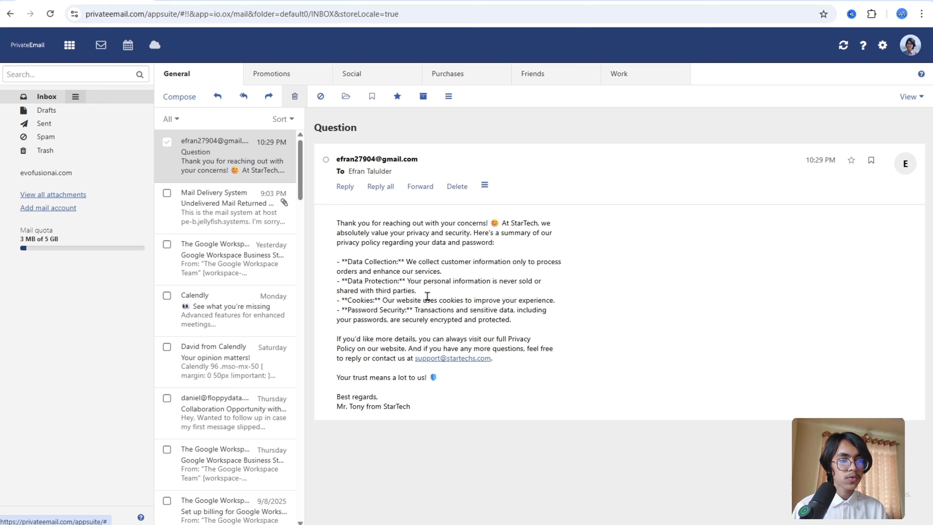
pyautogui.hotkey('alt', 'Tab')
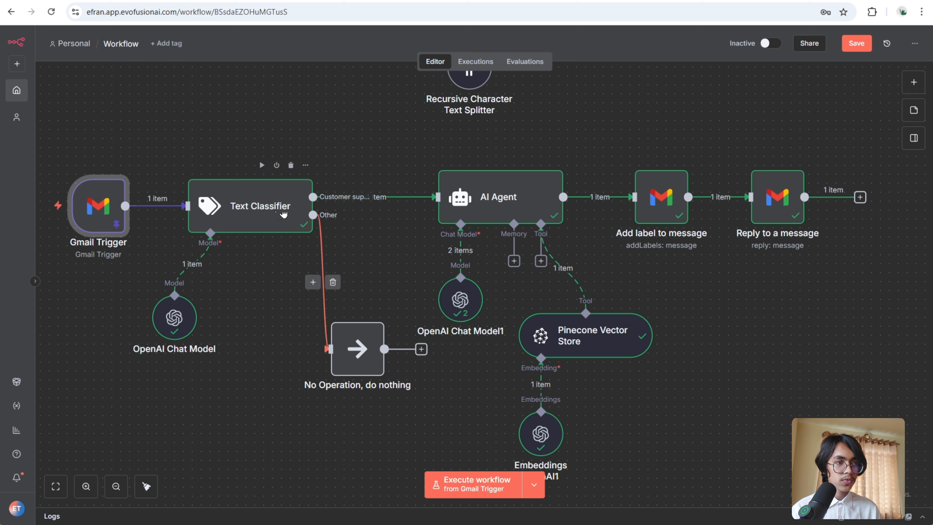
pyautogui.click(275, 229)
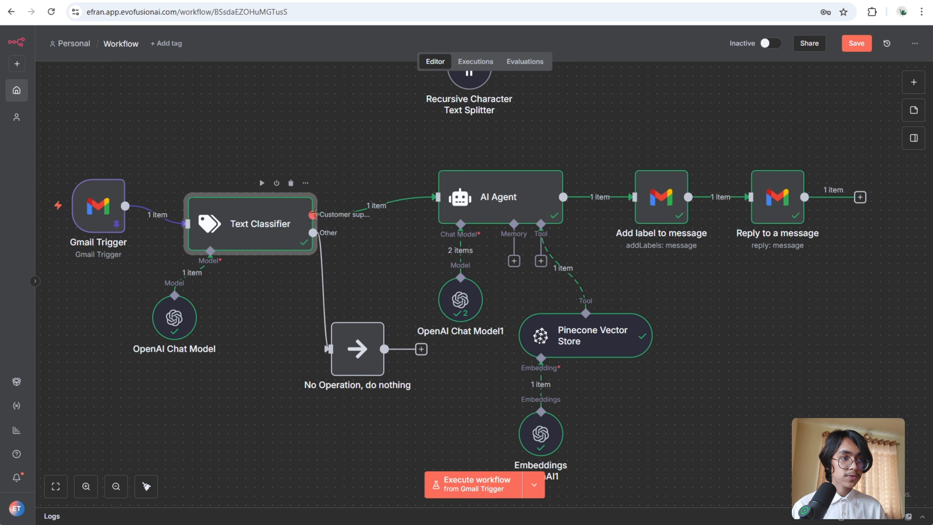